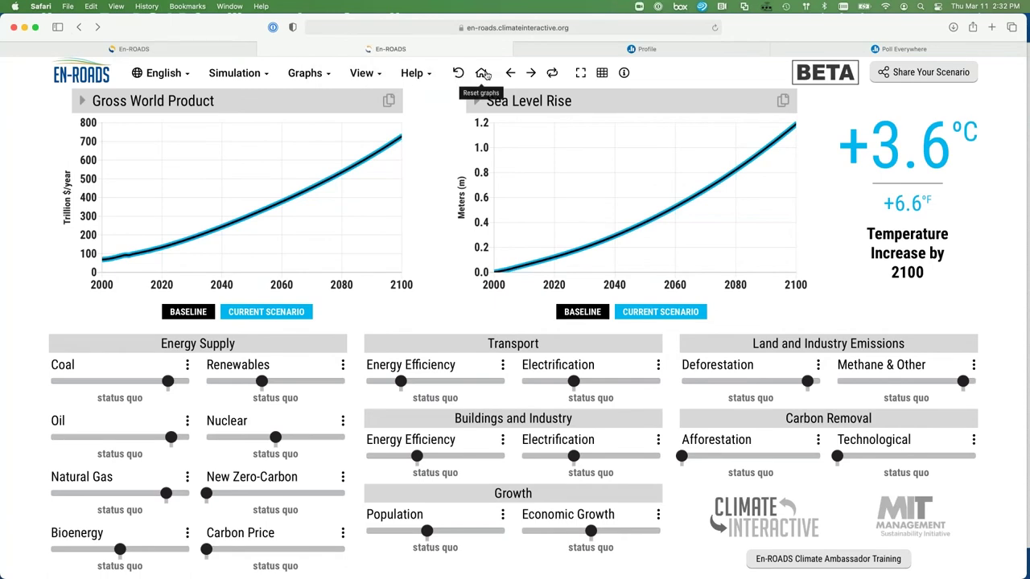
Step: Reset the graphs and replace the Global Sources of Primary Energy graph with Gross World Product
left_click(482, 73)
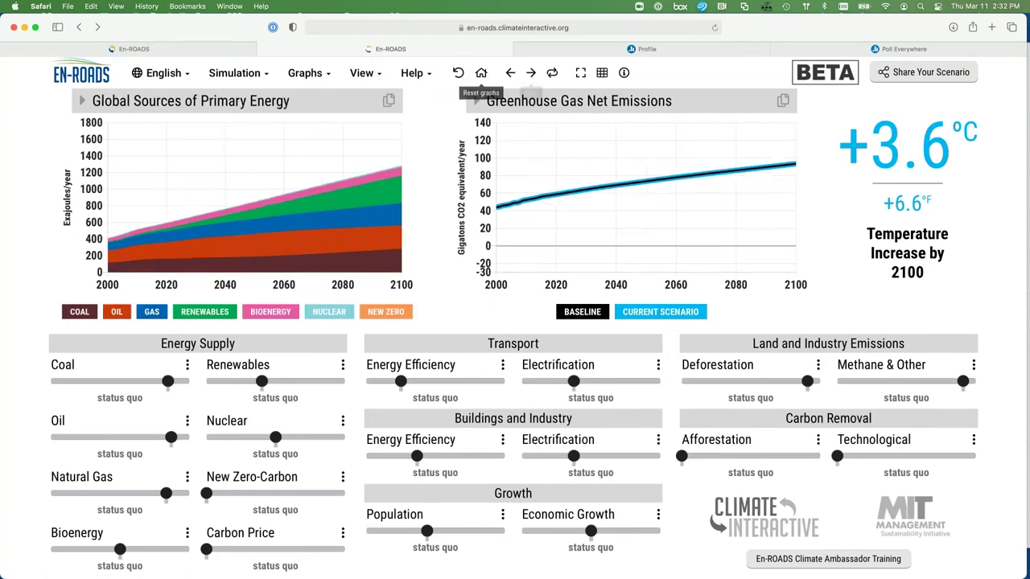
left_click(602, 73)
left_click(85, 142)
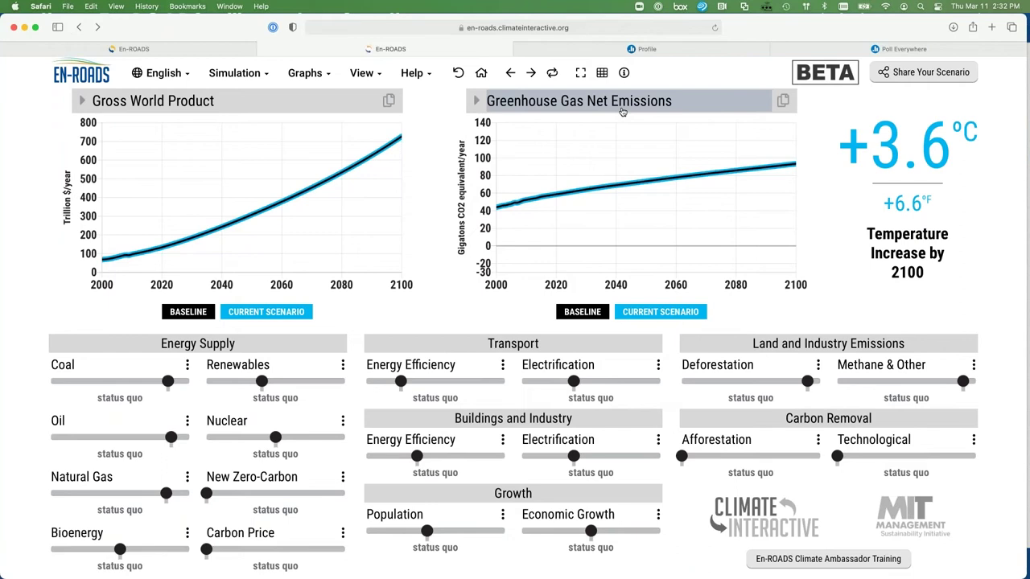
Step: Expand Economic impact of climate change in the simulation assumptions and show its related graph Reduction in GDP vs Temperature
left_click(239, 76)
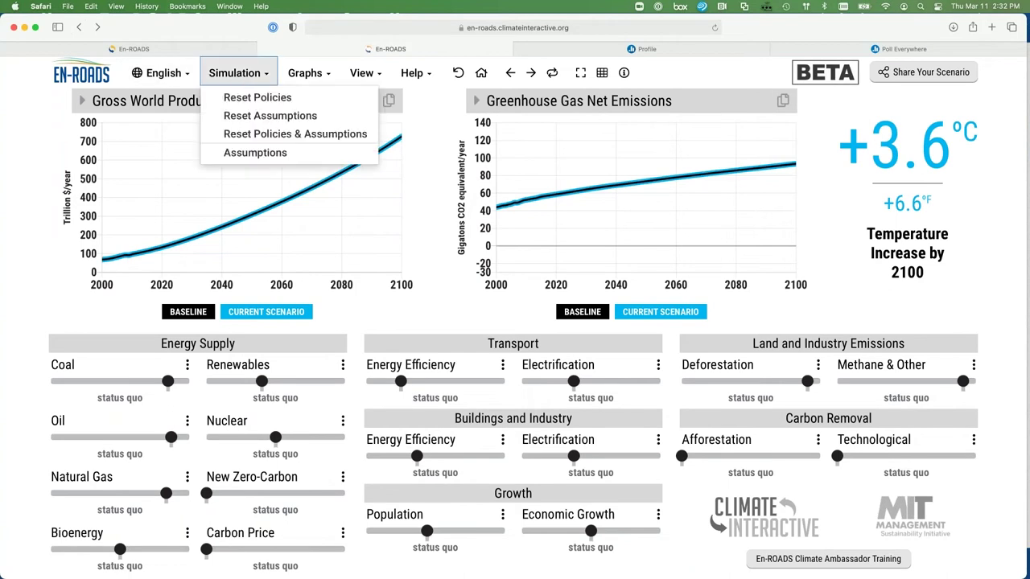
left_click(270, 158)
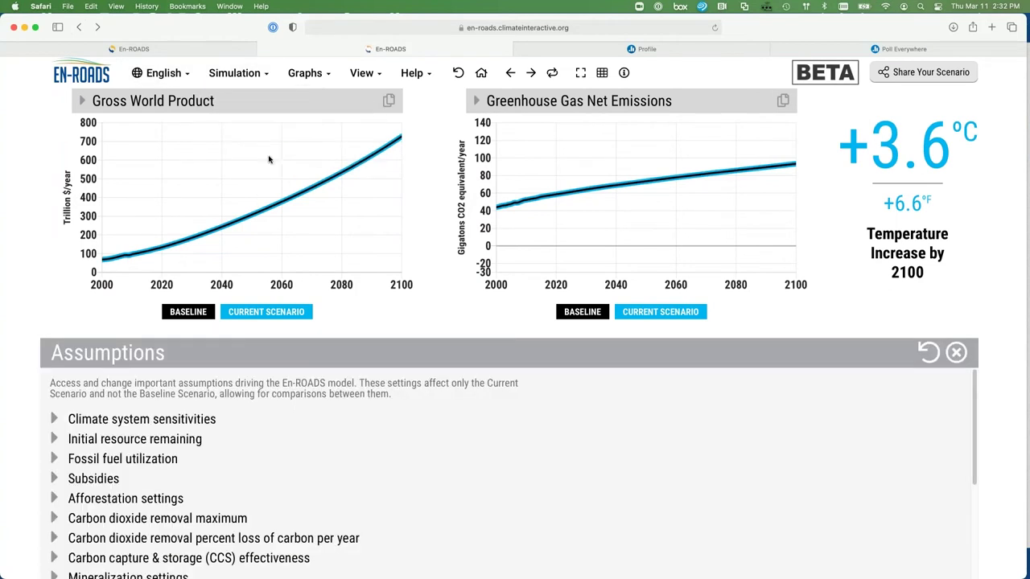
scroll(266, 429, "down", 2)
scroll(266, 429, "down", 1)
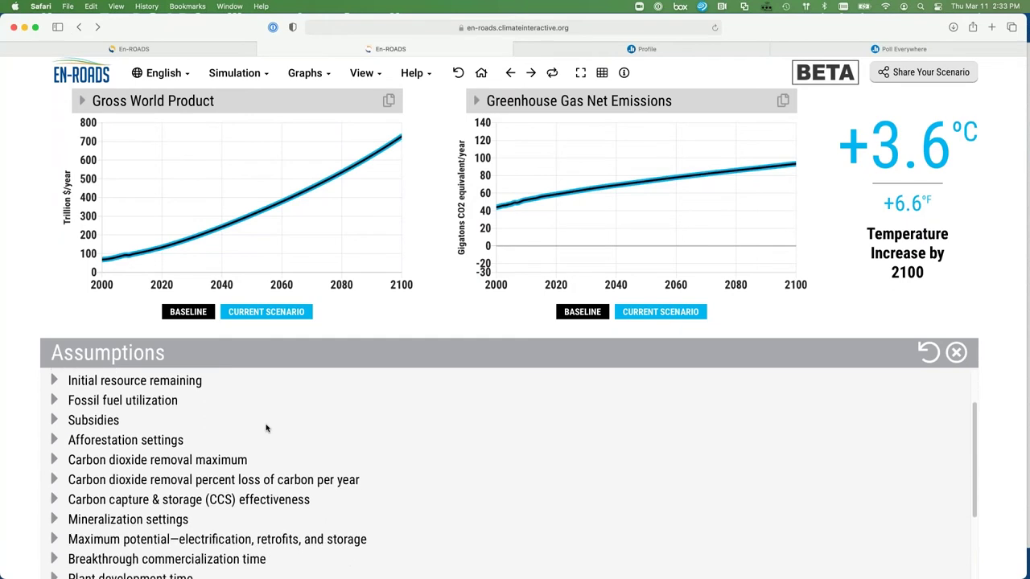
scroll(267, 429, "down", 4)
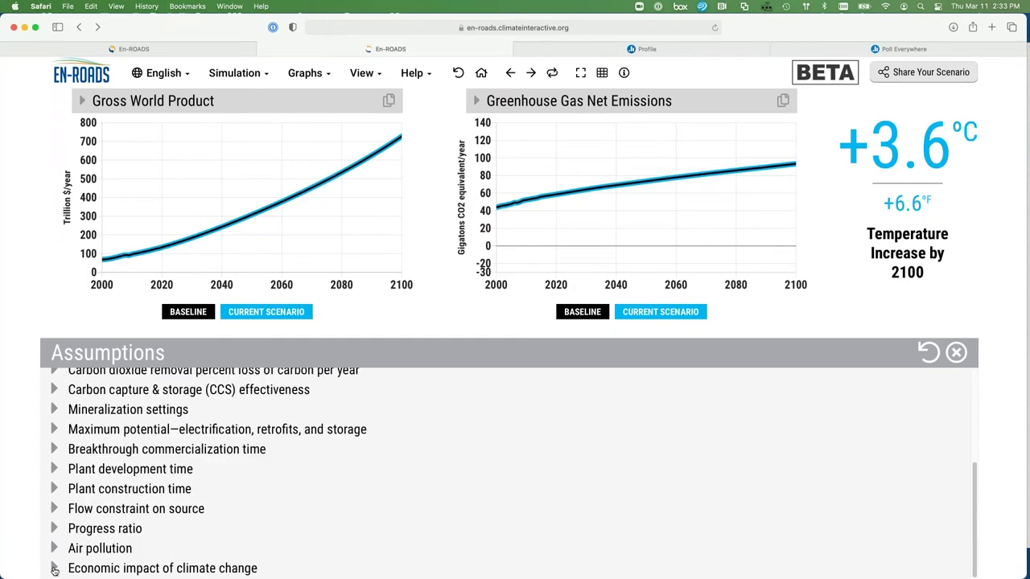
left_click(54, 569)
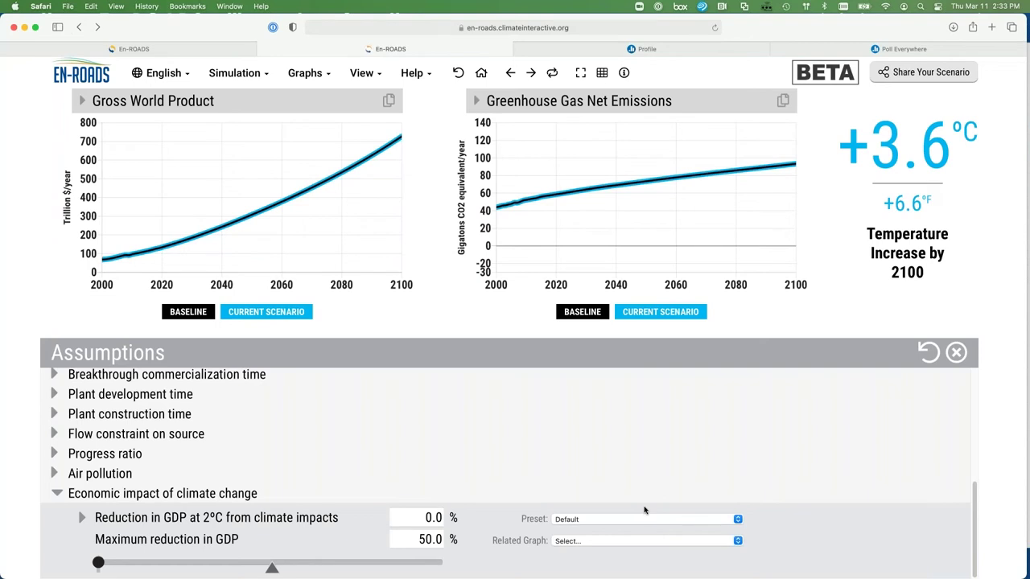
left_click(606, 545)
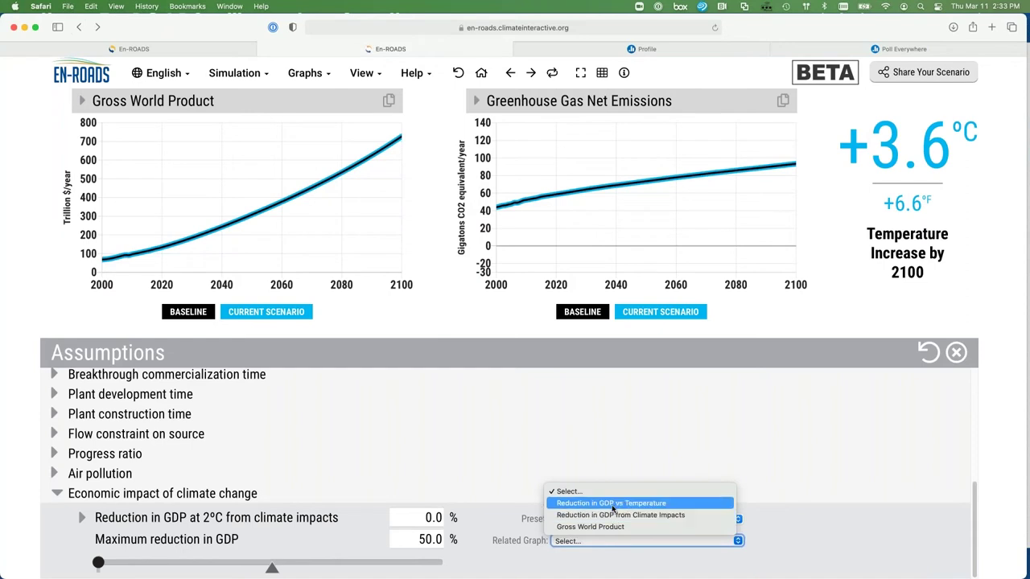
left_click(612, 503)
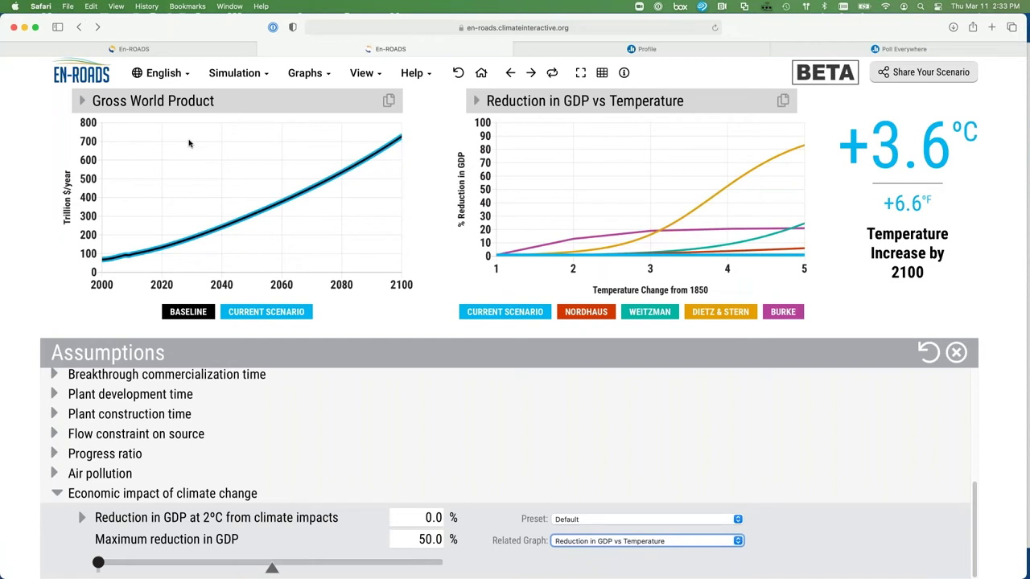
Step: Review the Poll Everywhere results on expected GDP reduction at 2°C and return to the En-ROADS model
mouse_move(909, 49)
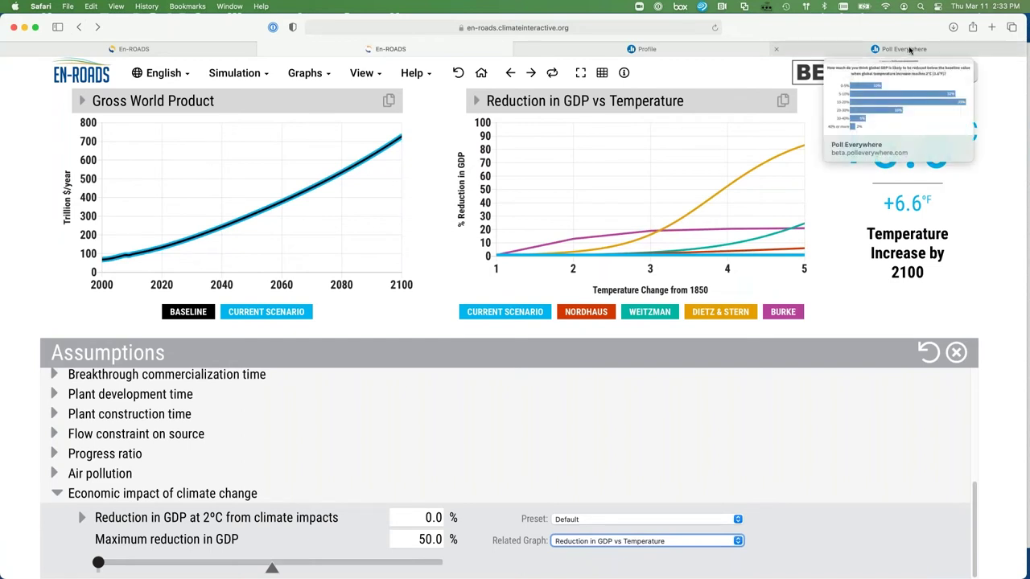
left_click(910, 49)
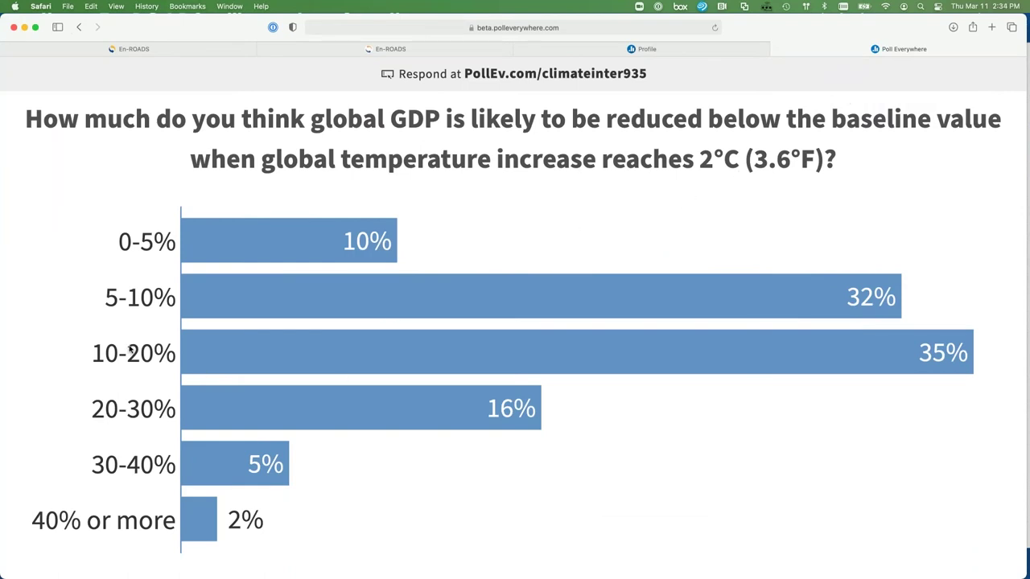
key("super+Tab")
key("super+Tab")
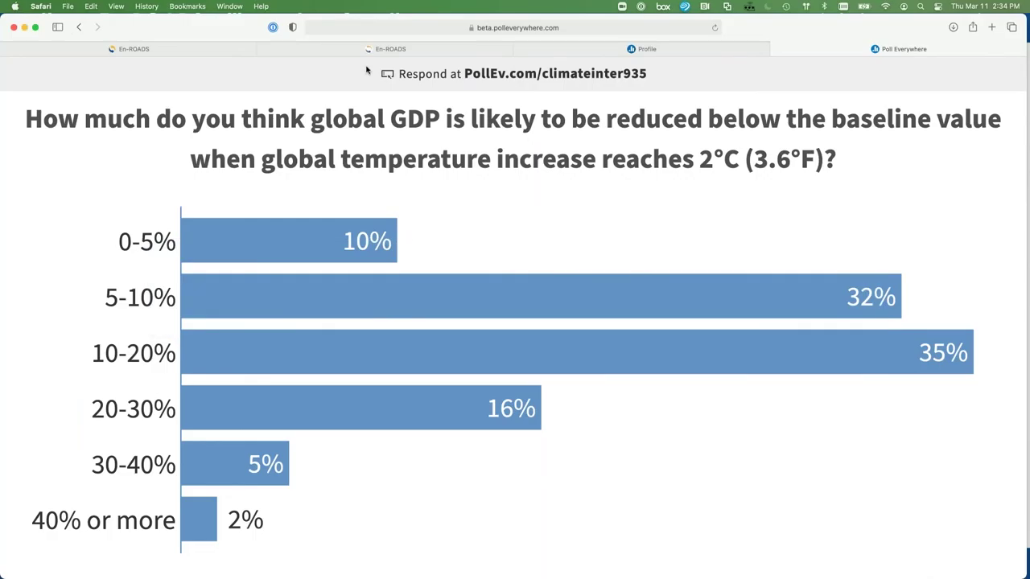
left_click(391, 50)
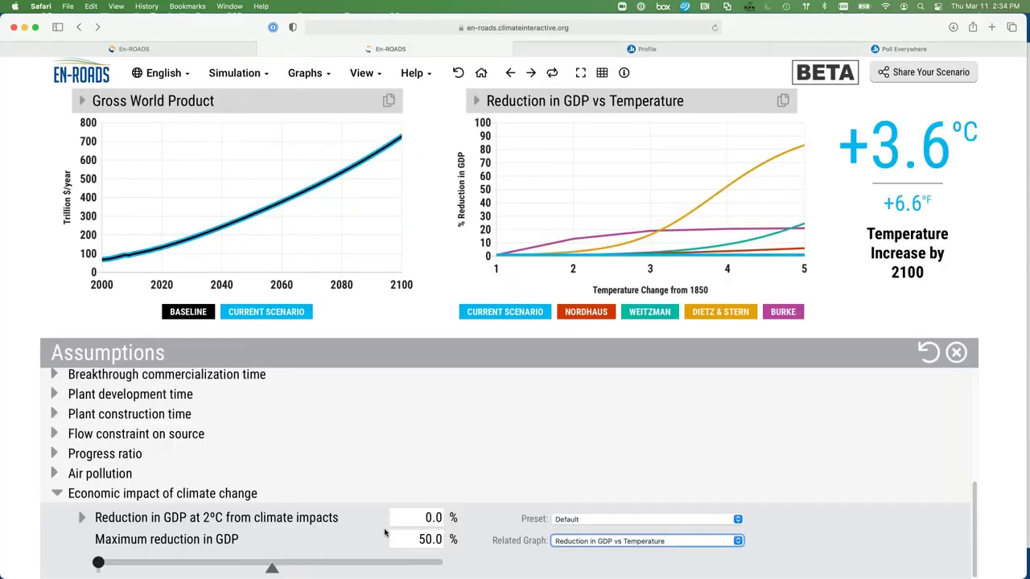
scroll(385, 533, "down", 1)
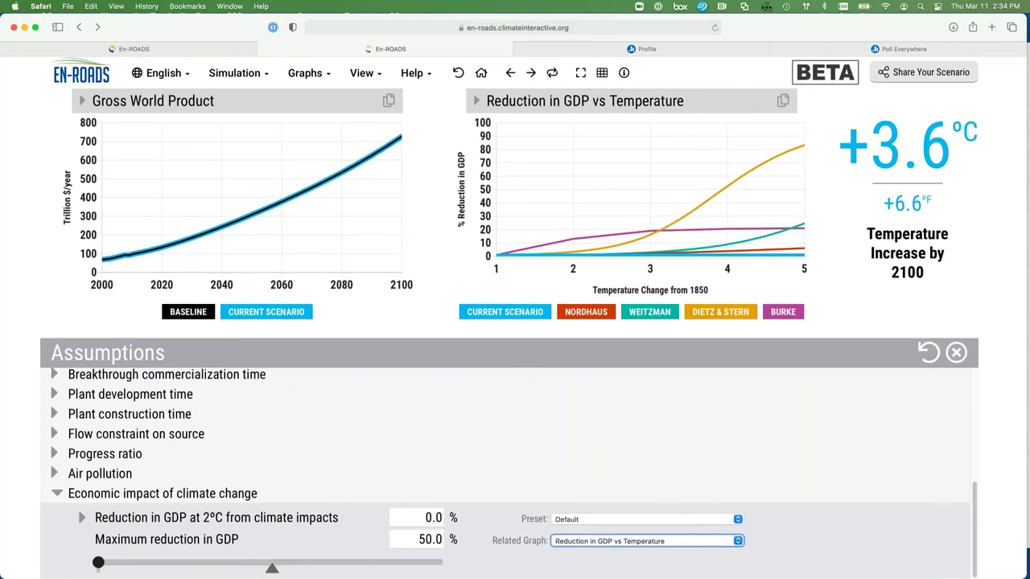
left_click(941, 49)
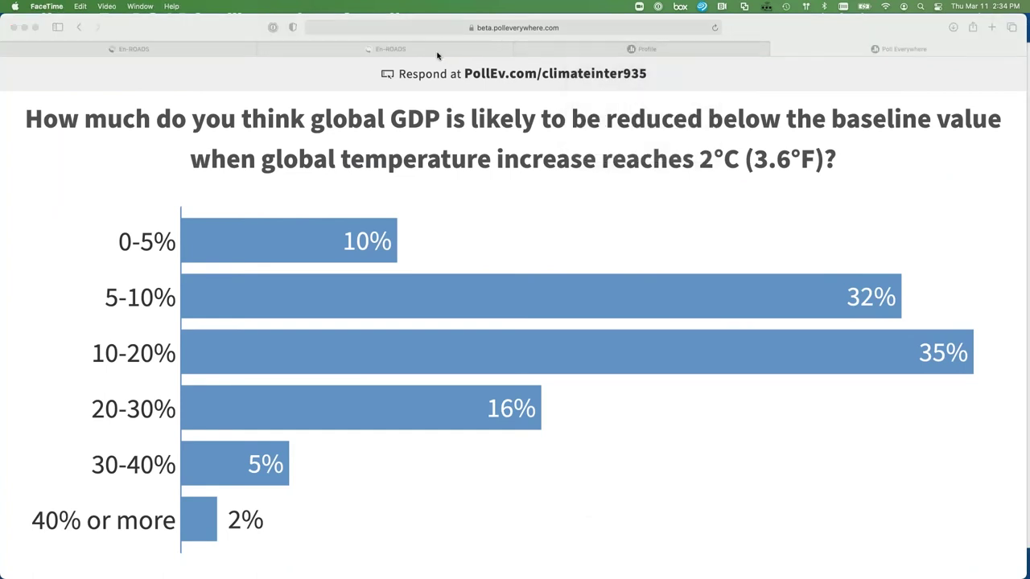
left_click(435, 54)
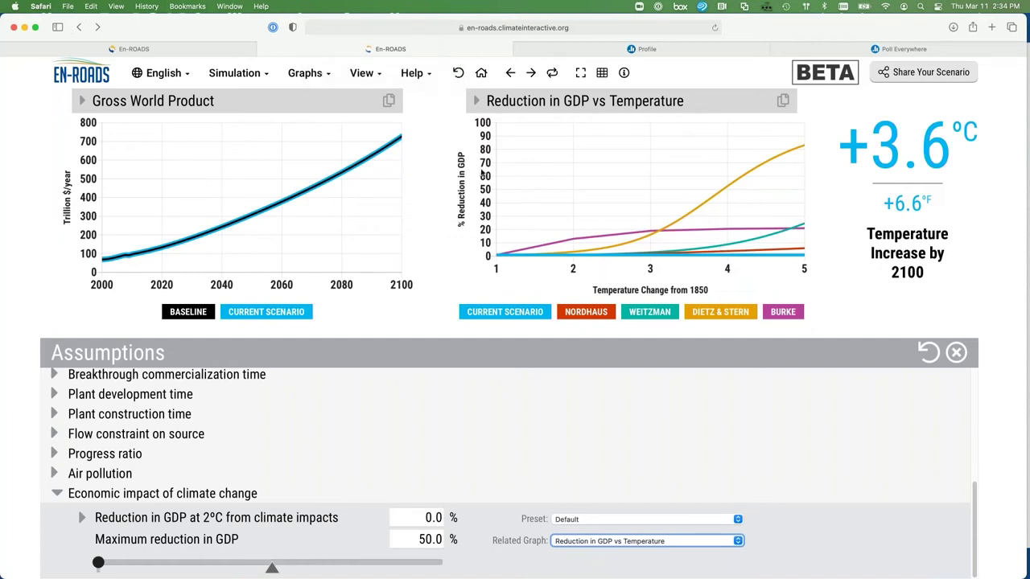
Step: Set the reduction in GDP at 2°C from climate impacts to 15%
left_click(424, 518)
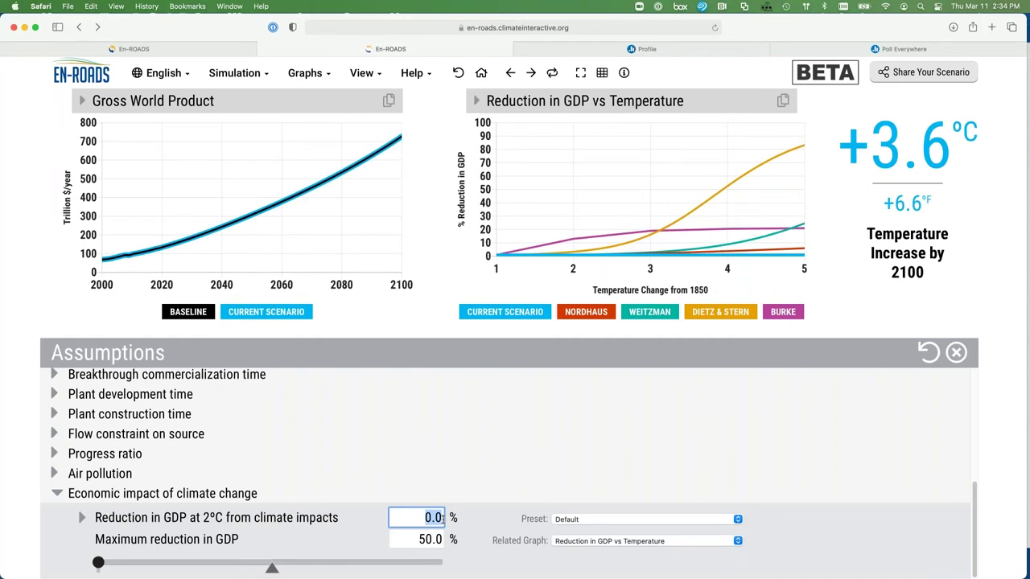
type("15")
key("Return")
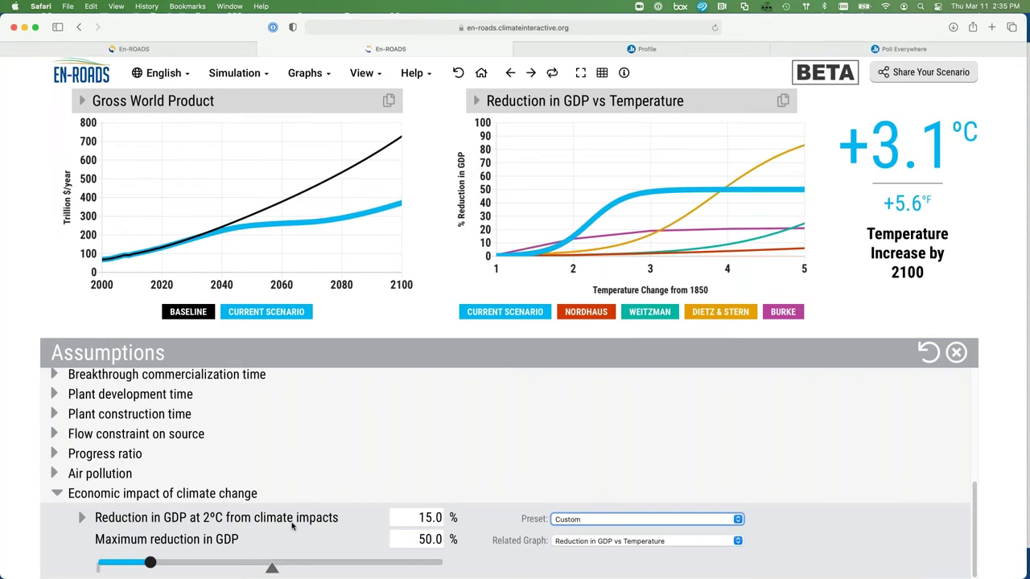
mouse_move(150, 562)
left_mouse_down()
mouse_move(125, 562)
mouse_move(188, 563)
mouse_move(105, 563)
mouse_move(151, 563)
left_mouse_up()
Step: Close the assumptions and show the Temperature Change graph in place of Reduction in GDP vs Temperature
left_click(603, 73)
left_click(943, 150)
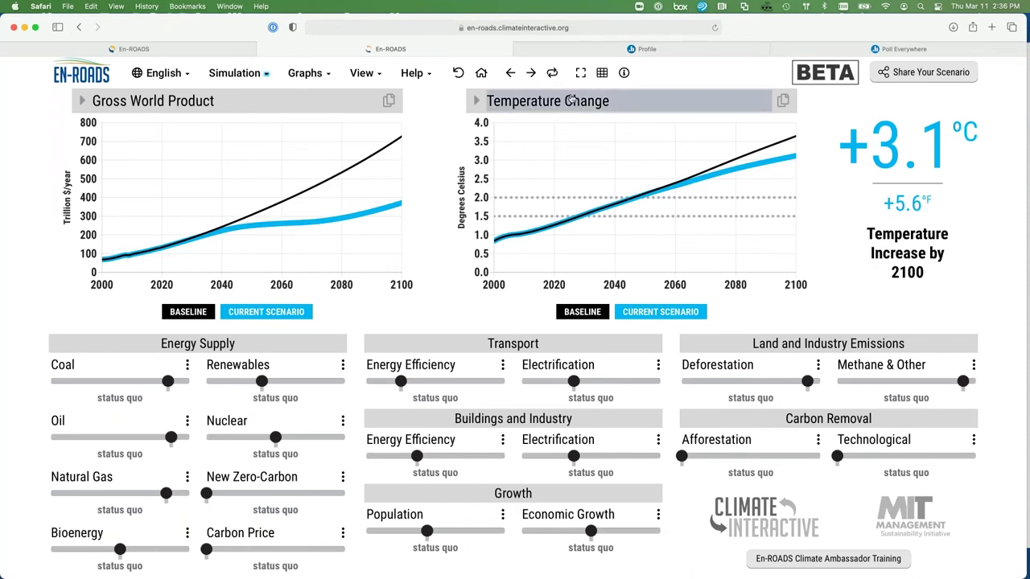
Step: Show the Reduction in GDP from Climate Impacts graph from the economic impact assumptions, examine it, and close the assumptions
left_click(235, 72)
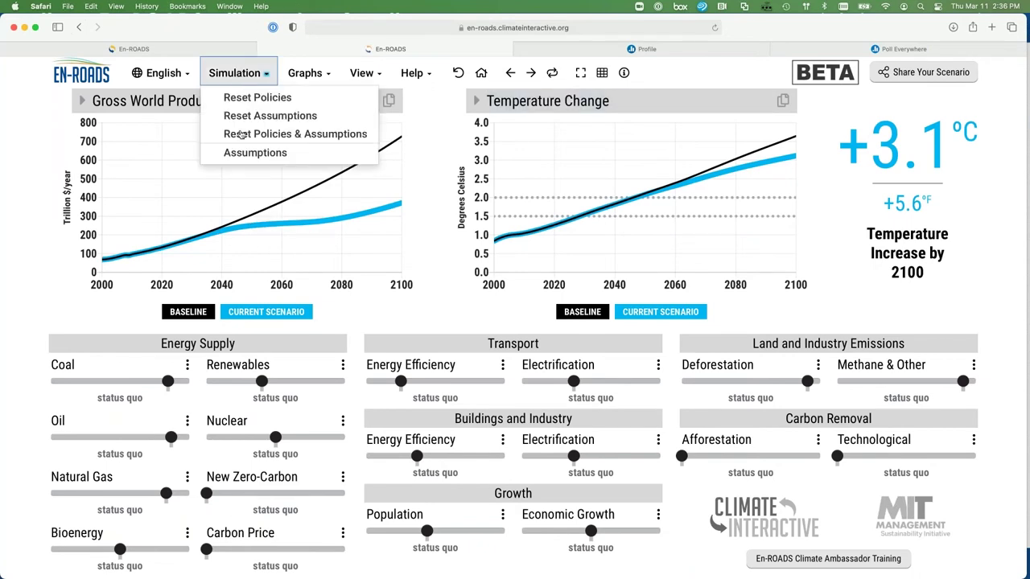
left_click(244, 153)
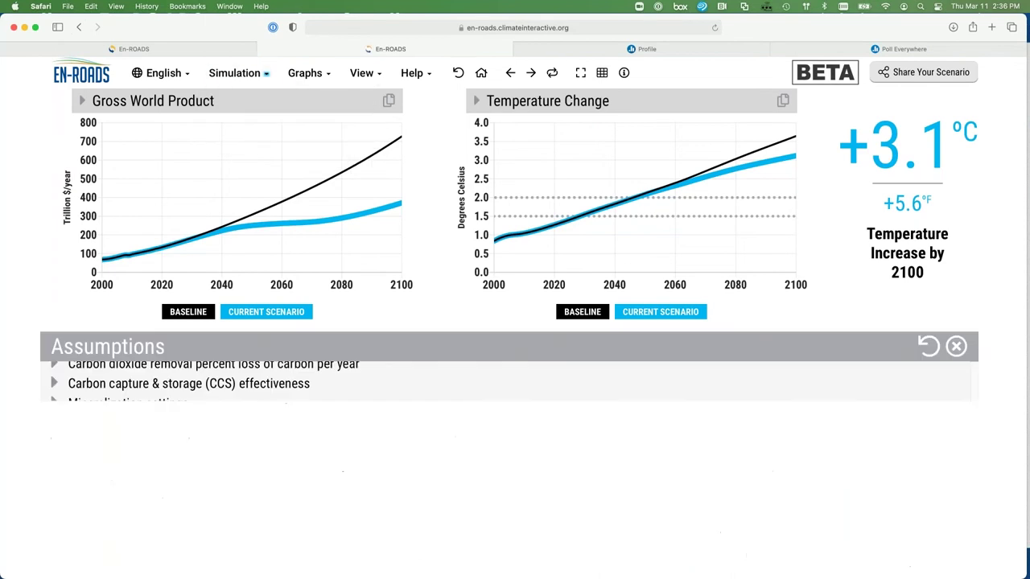
left_click(125, 572)
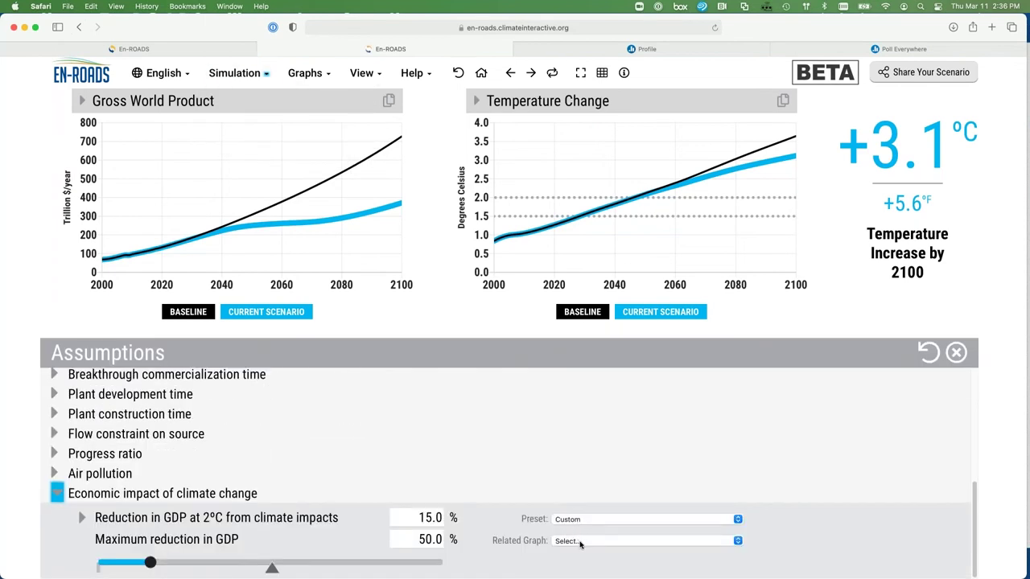
left_click(580, 543)
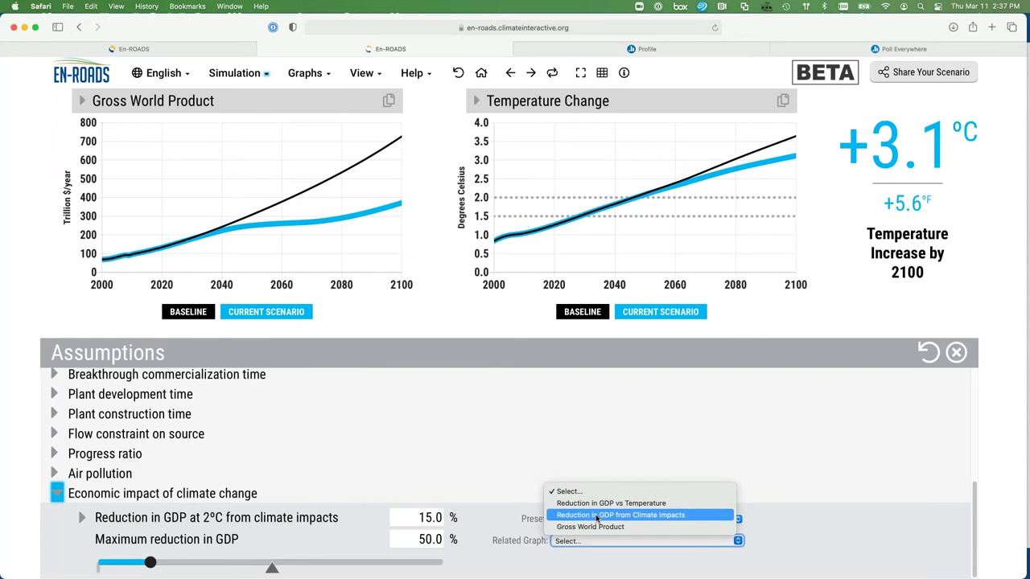
left_click(596, 515)
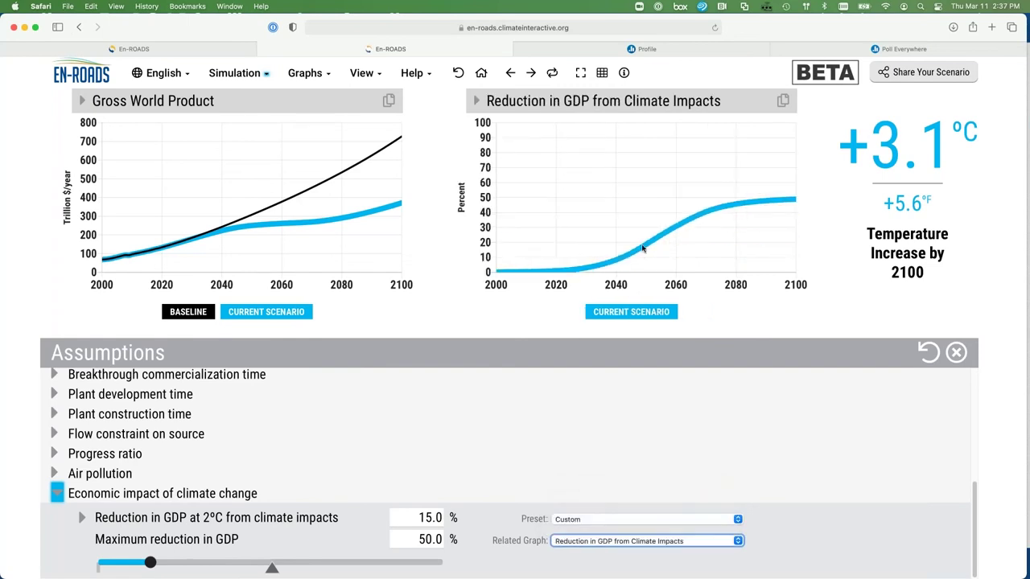
mouse_move(642, 251)
key("Escape")
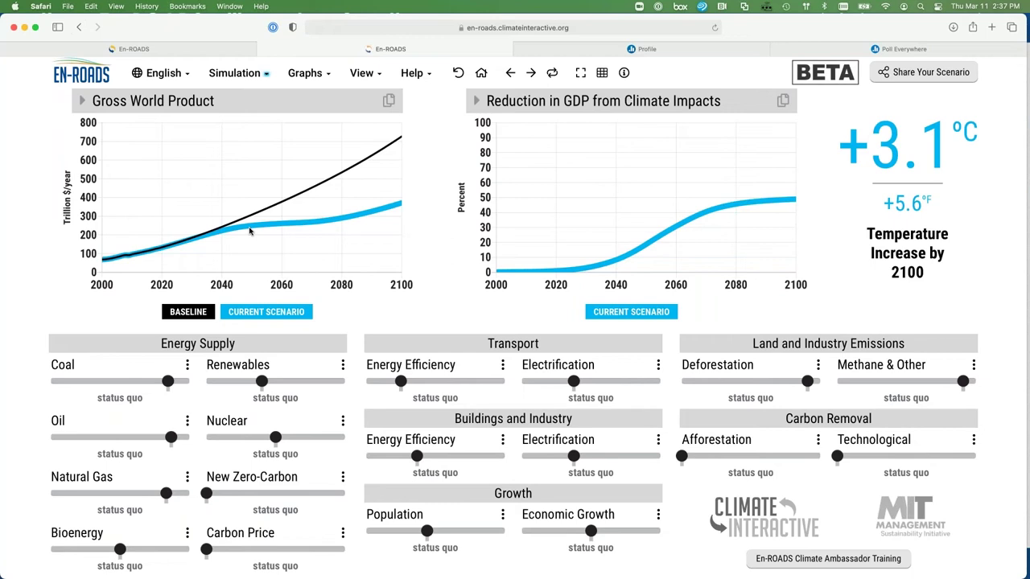
Step: Reopen the economic impact of climate change assumptions and switch the related graph to Reduction in GDP vs Temperature
left_click(237, 72)
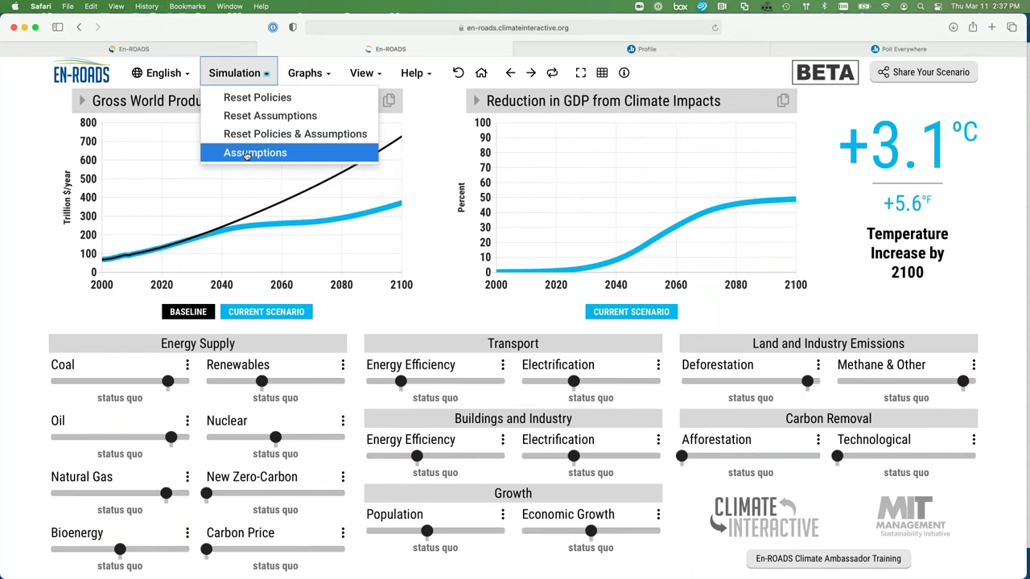
left_click(247, 152)
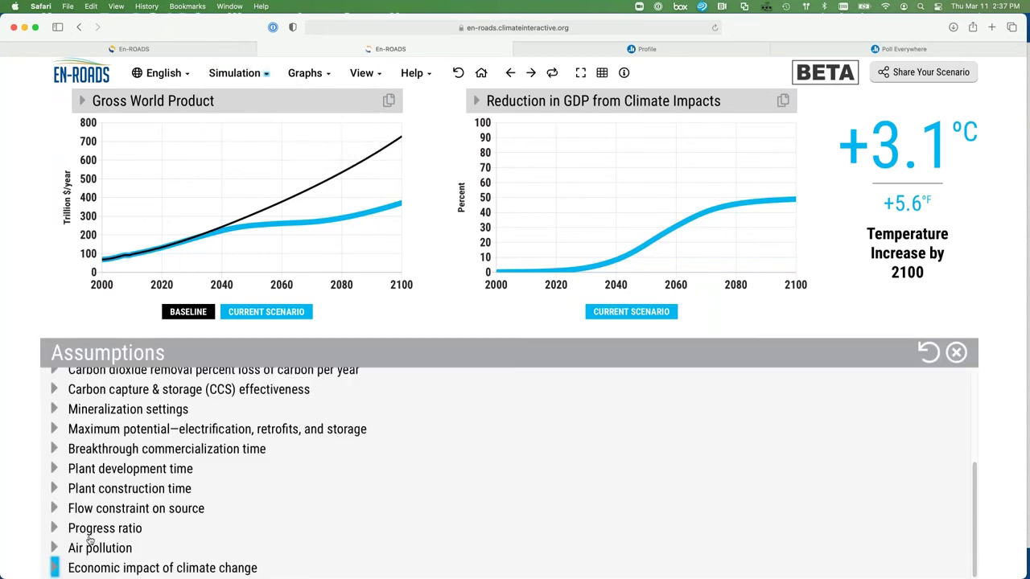
left_click(55, 568)
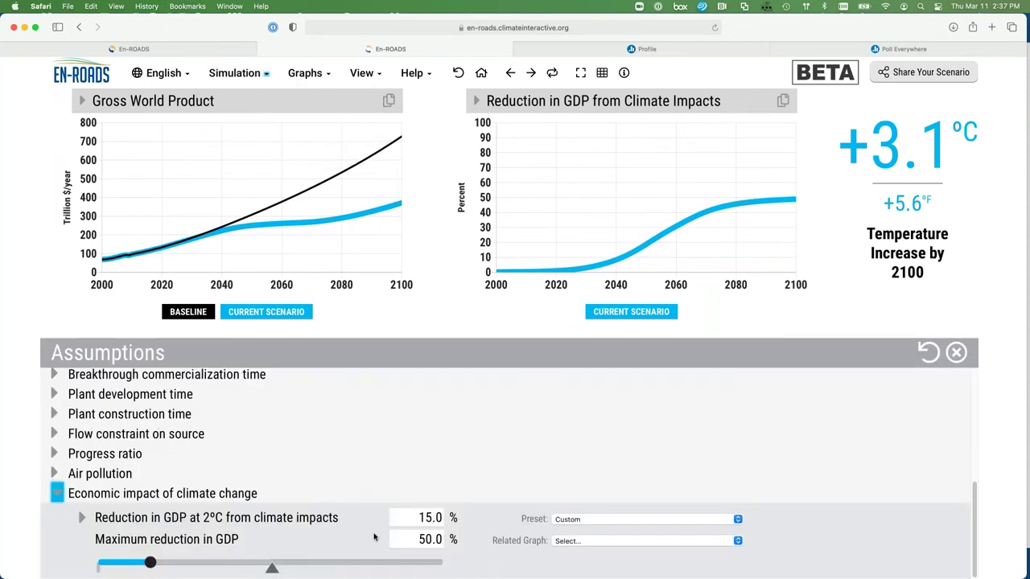
left_click(592, 540)
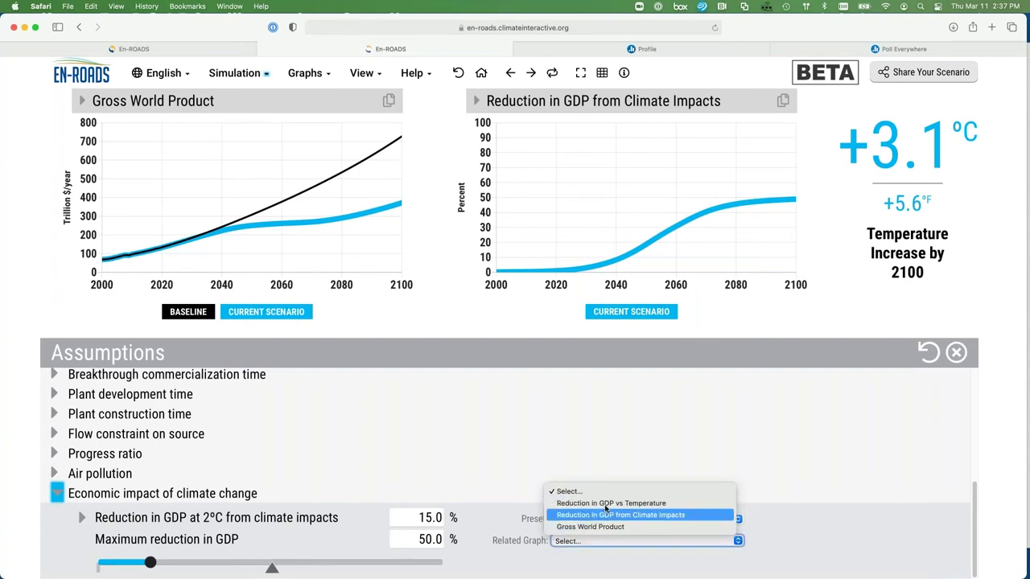
key("Escape")
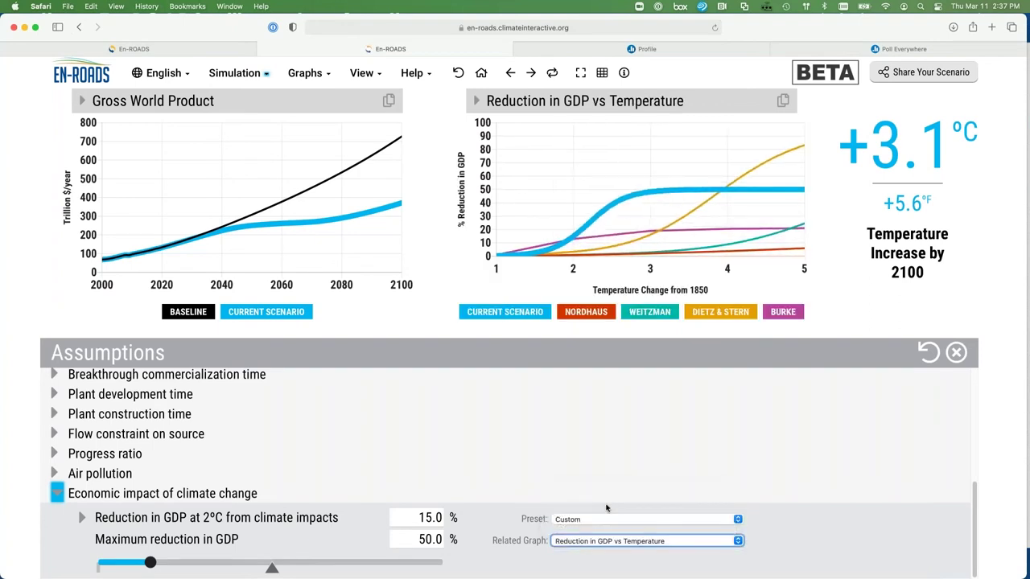
Step: Reset all policies and assumptions and apply the Nordhaus preset to the economic impact of climate change
left_click(457, 73)
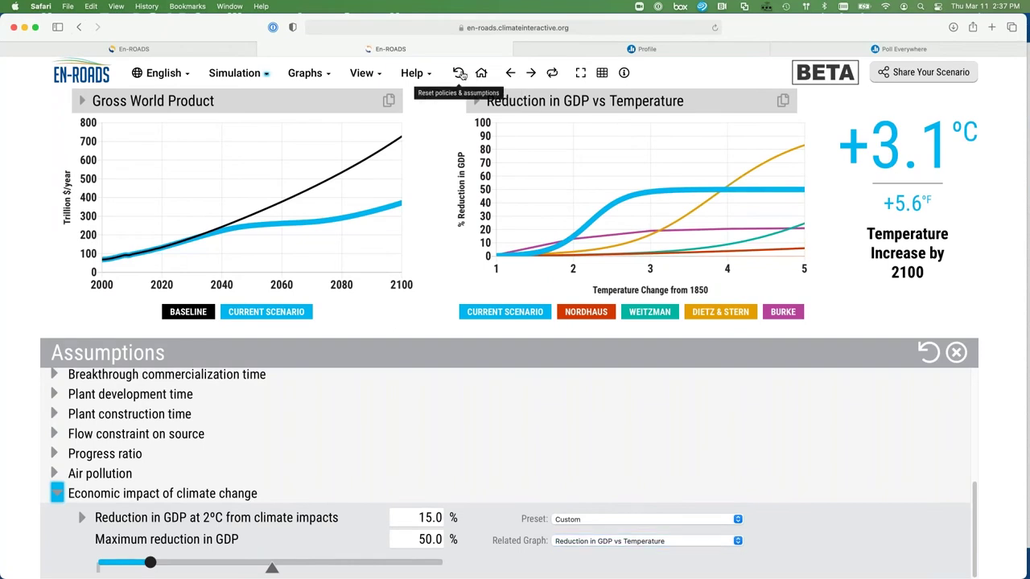
left_click(590, 519)
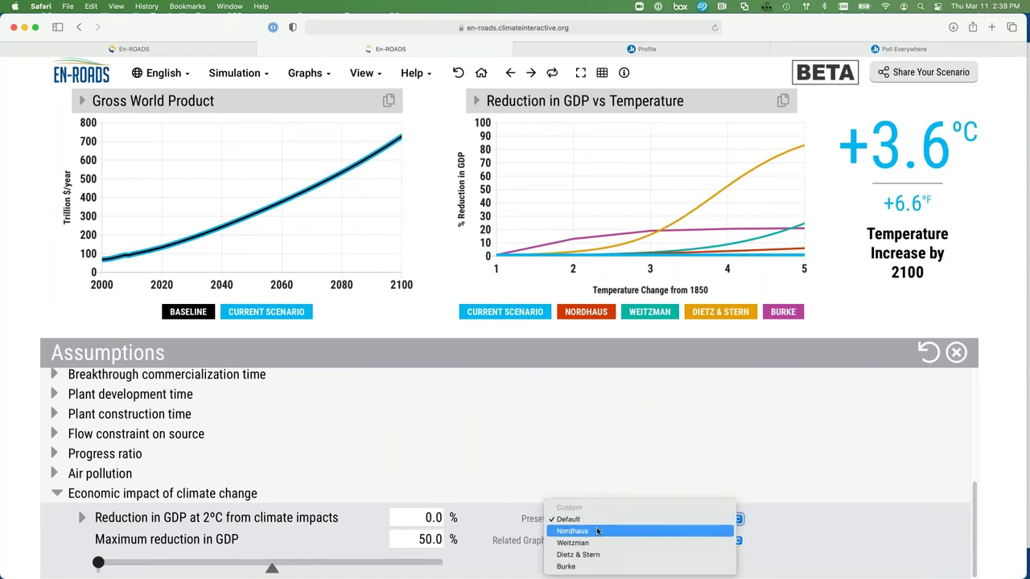
left_click(597, 531)
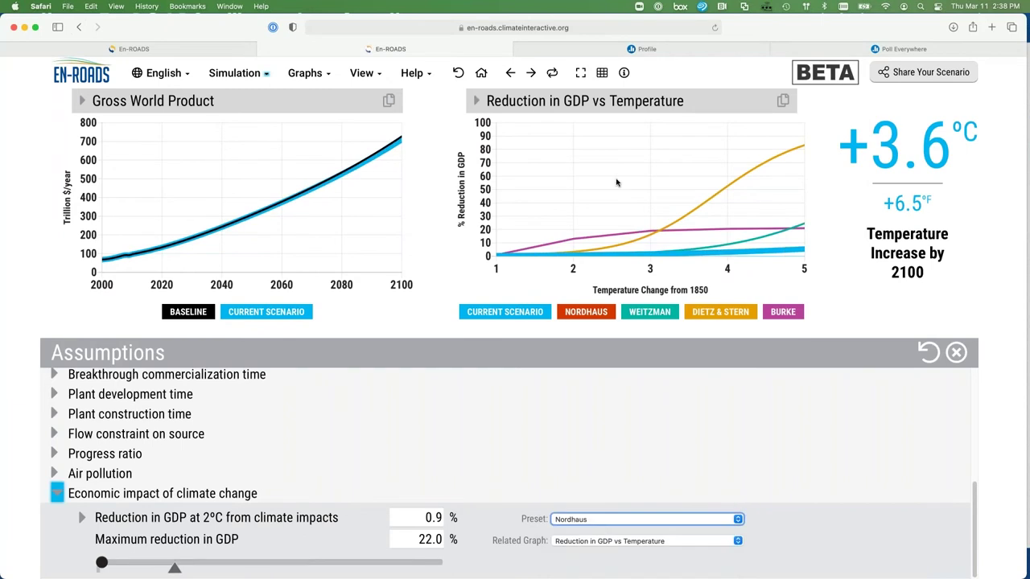
Step: Replay the last change to compare the Nordhaus preset with the default GDP impact on both graphs
left_click(552, 72)
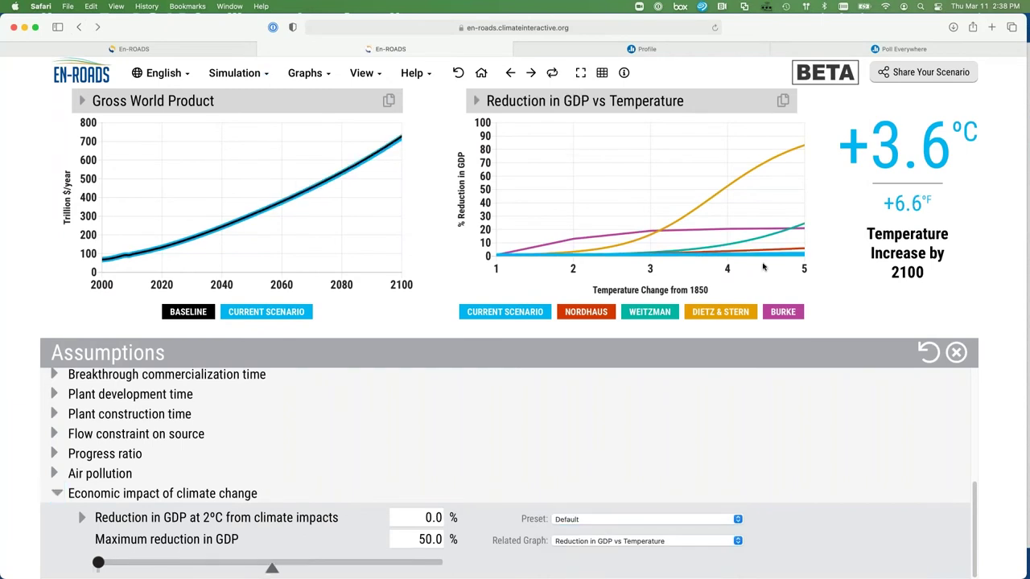
key("super+z")
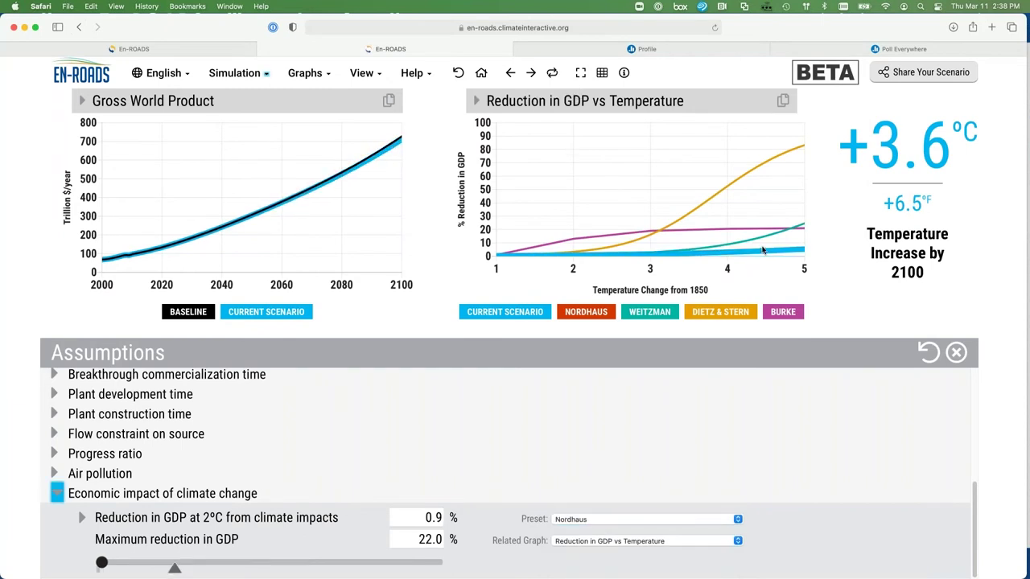
Step: Toggle the economic impact assumption between Default and Nordhaus, ending on Nordhaus, and compare the effect on Gross World Product
key("super+shift+z")
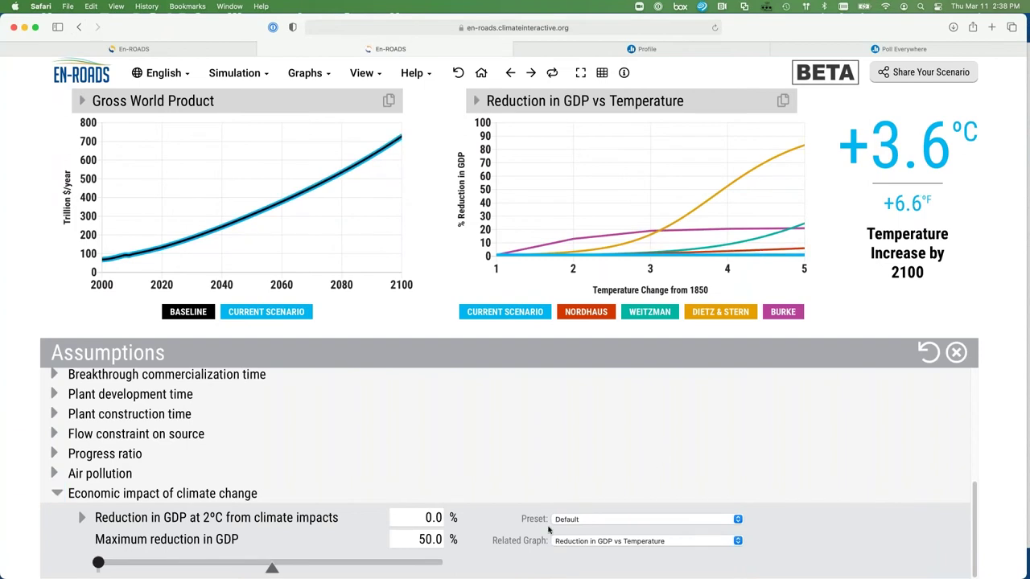
key("super+z")
key("super+shift+z")
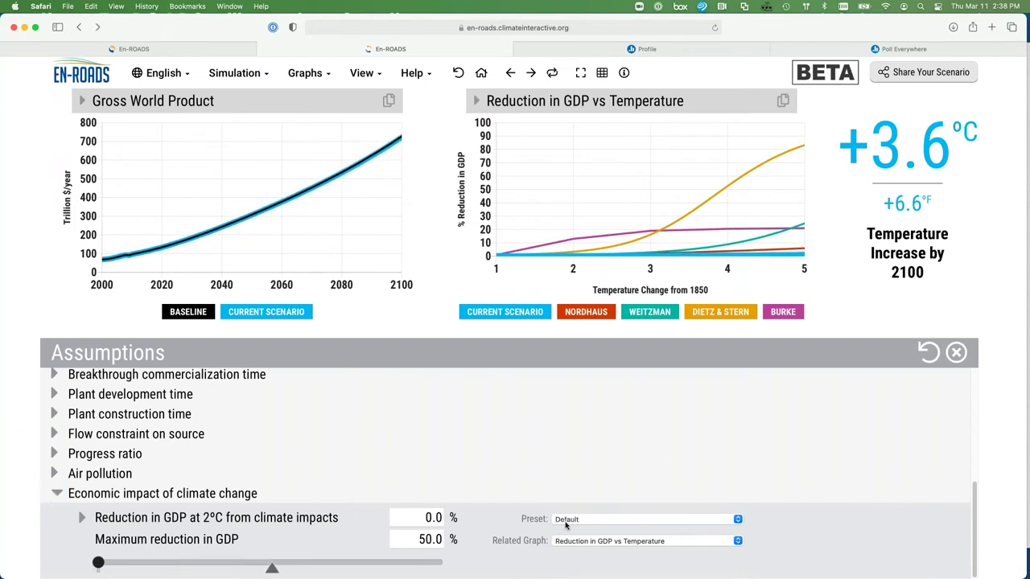
key("super+z")
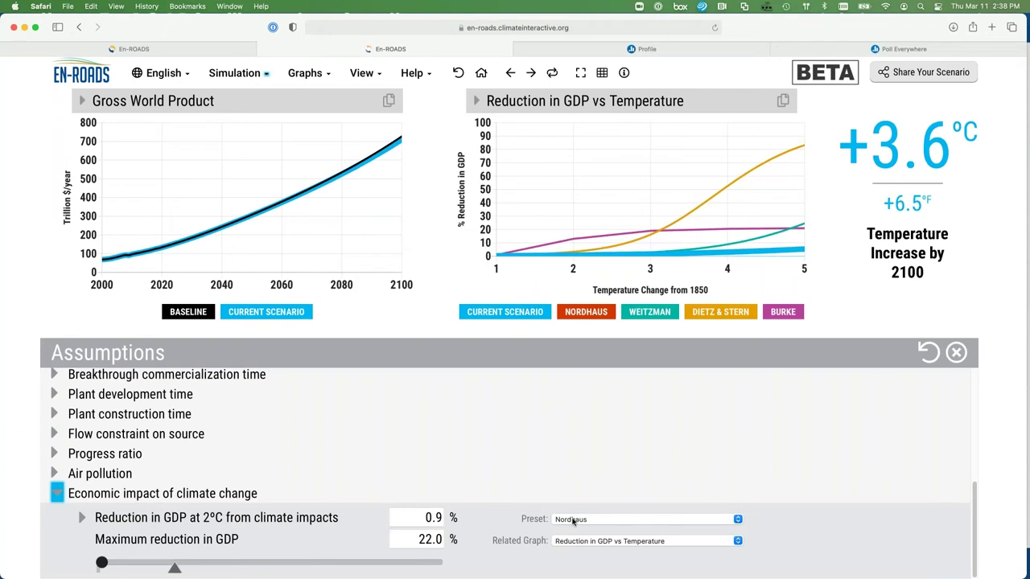
Step: Try the Dietz & Stern, Weitzman and Burke presets one after another for the economic impact of climate change
left_click(575, 521)
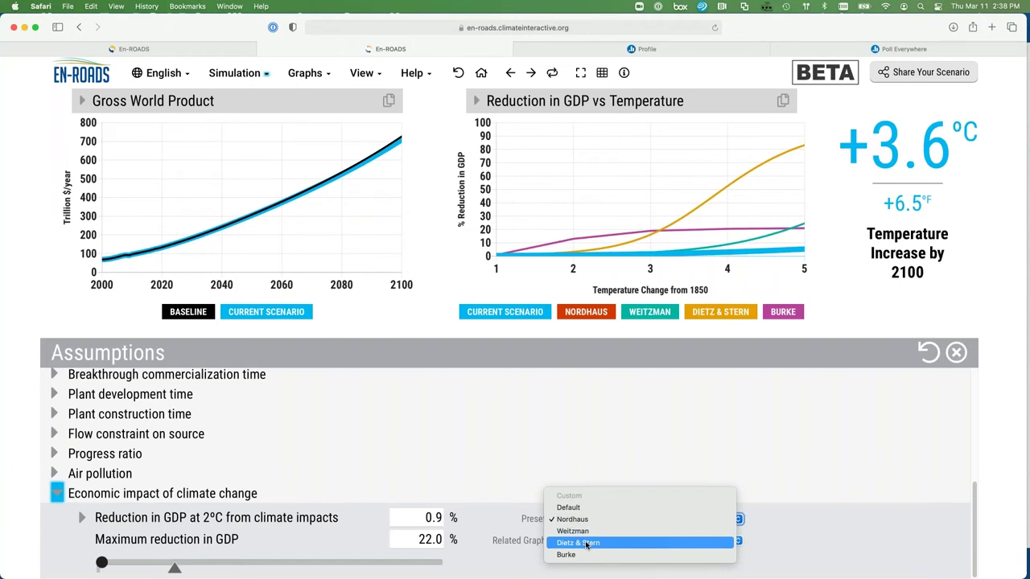
left_click(587, 544)
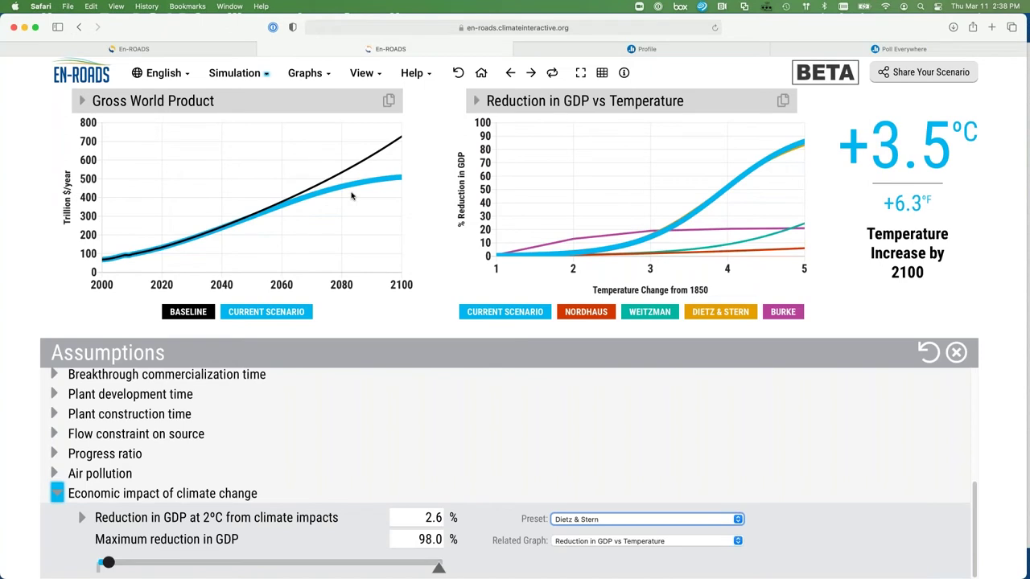
left_click(595, 521)
left_click(590, 510)
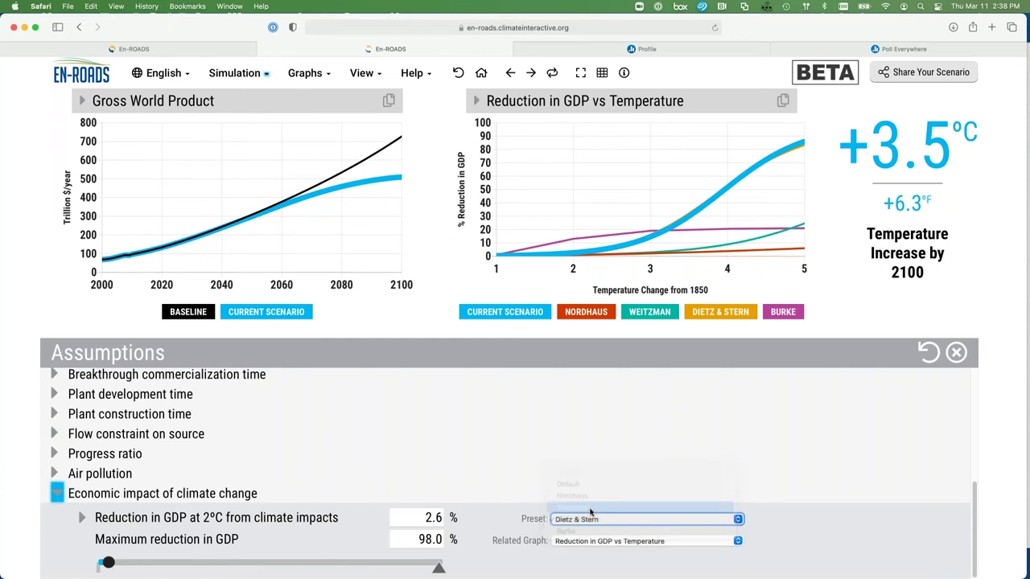
left_click(590, 516)
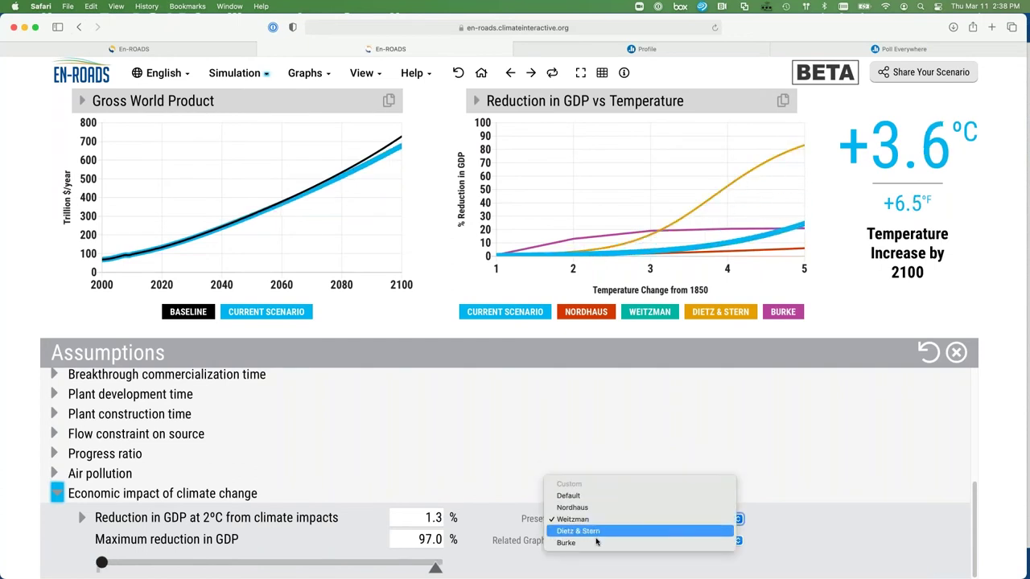
left_click(597, 544)
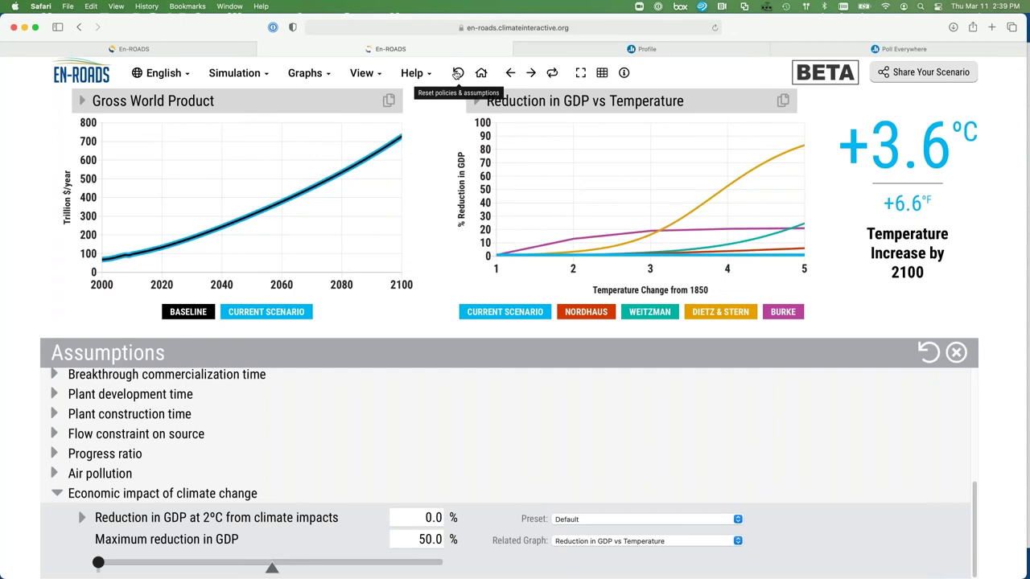
Step: Switch to the PowerPoint slide show and go back to the slide comparing the variety of climate damage estimates
key("super+Tab")
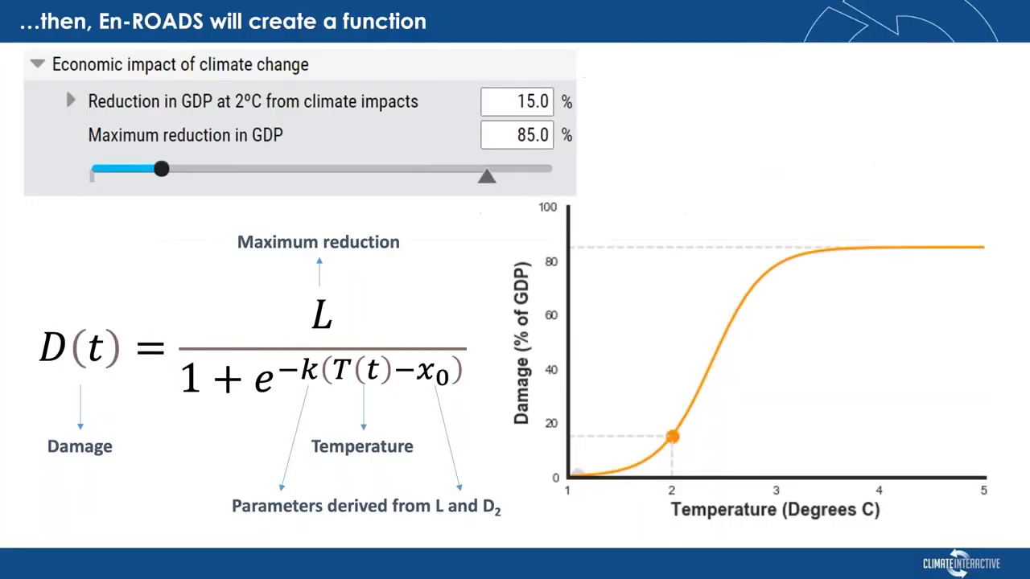
key("Left")
key("Right")
key("Left")
key("Left")
key("Left")
key("Left")
key("Left")
key("Left")
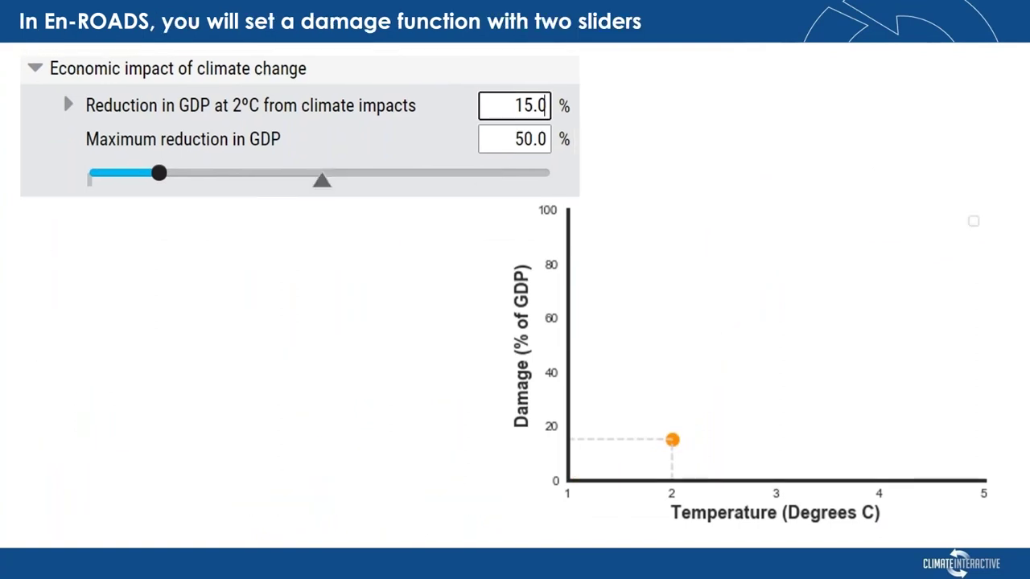
key("Left")
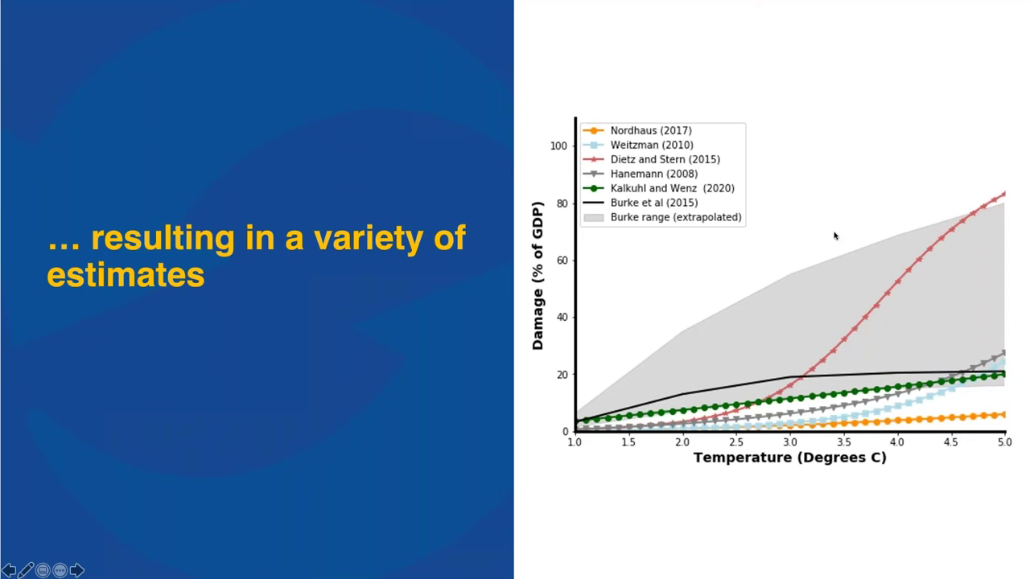
Step: Switch to Poll Everywhere in the browser, advance to the question on the scenario's 2100 temperature, and clear its responses
key("super+Tab")
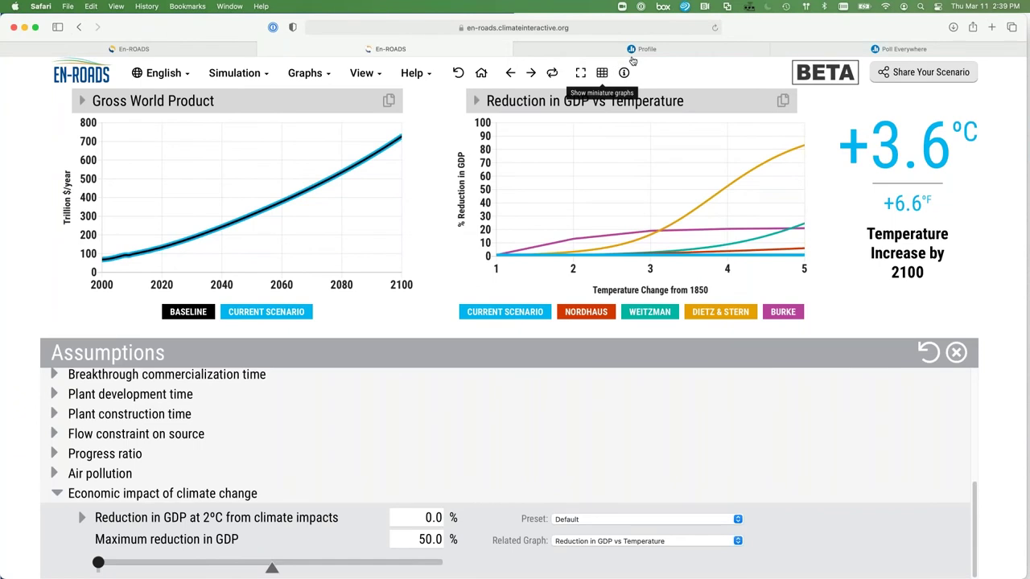
left_click(892, 50)
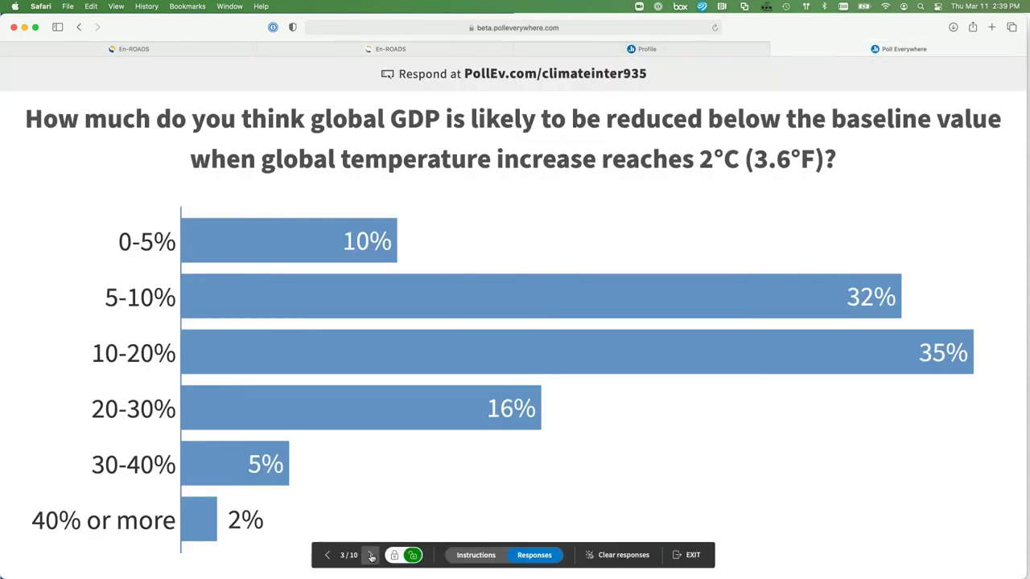
left_click(370, 555)
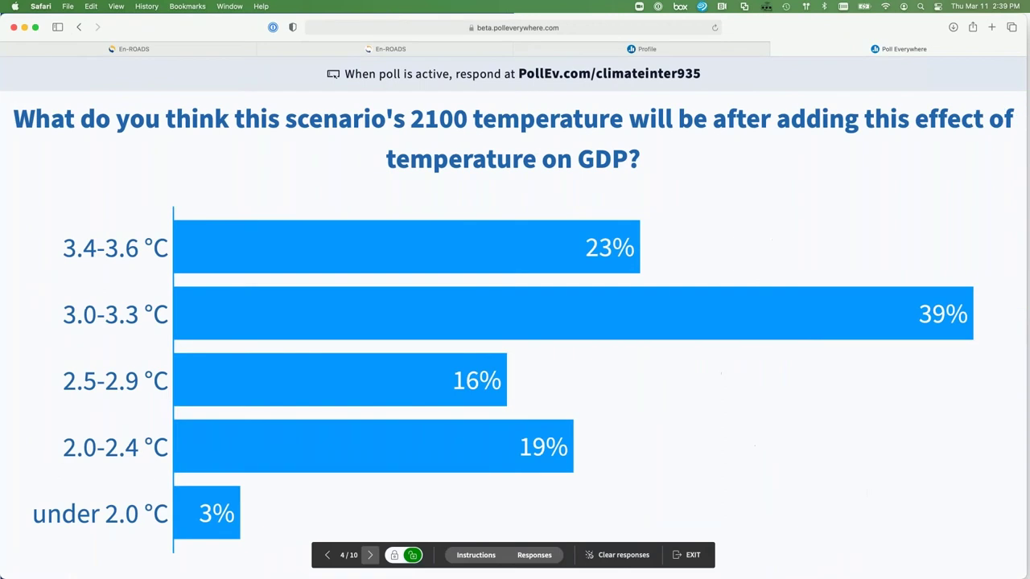
left_click(622, 556)
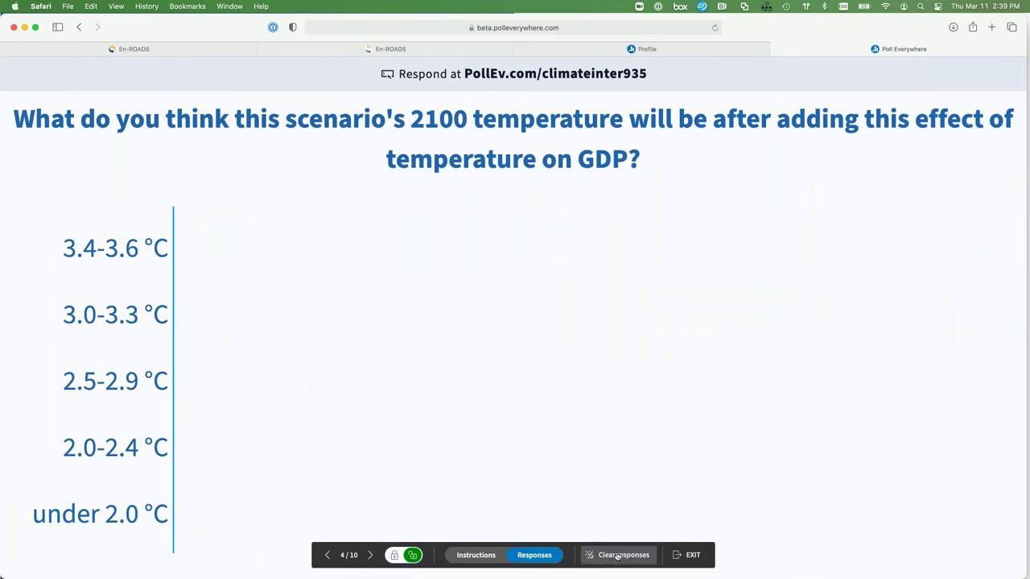
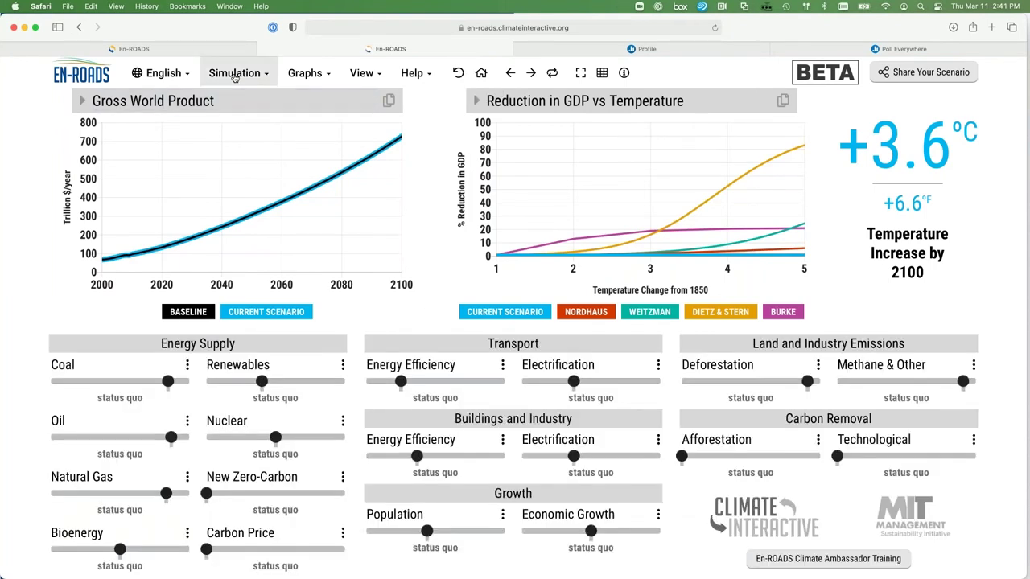
Step: In the economic impact of climate change assumptions, set the reduction in GDP at 2ºC to 35% and the maximum reduction to 75%
left_click(234, 72)
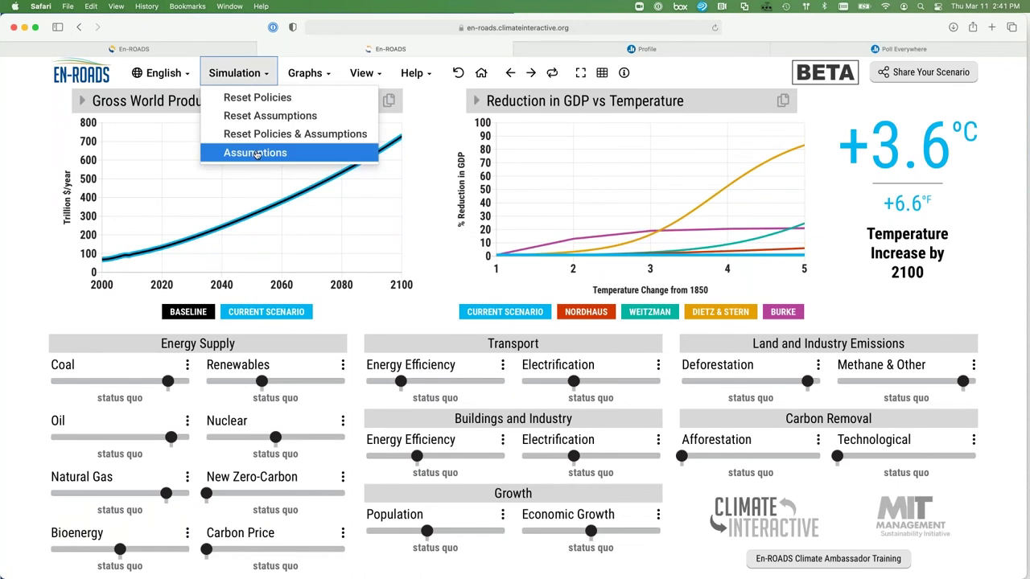
left_click(256, 153)
left_click(113, 568)
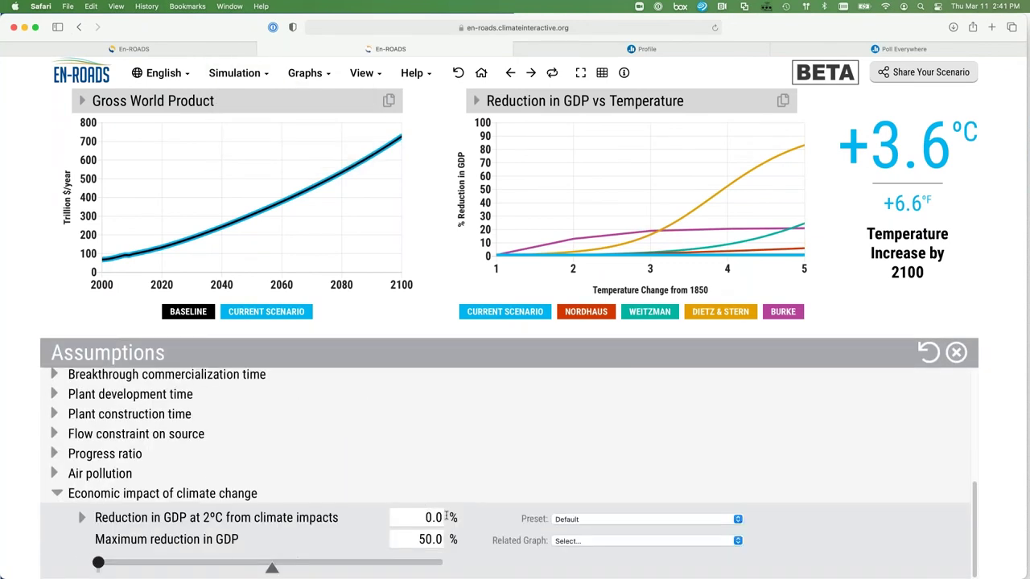
left_click(446, 517)
type("35")
key("Return")
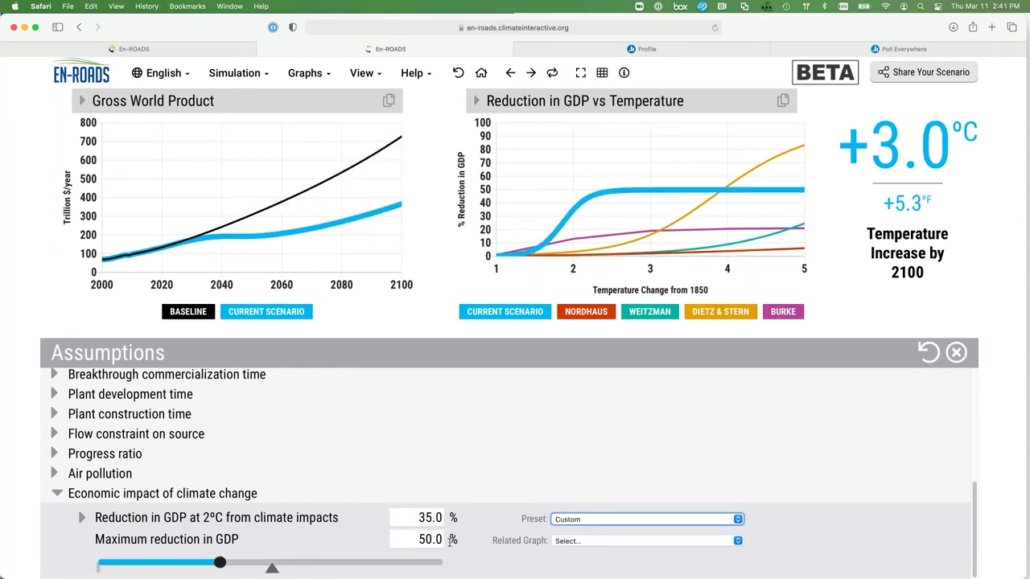
left_click(447, 540)
type("75")
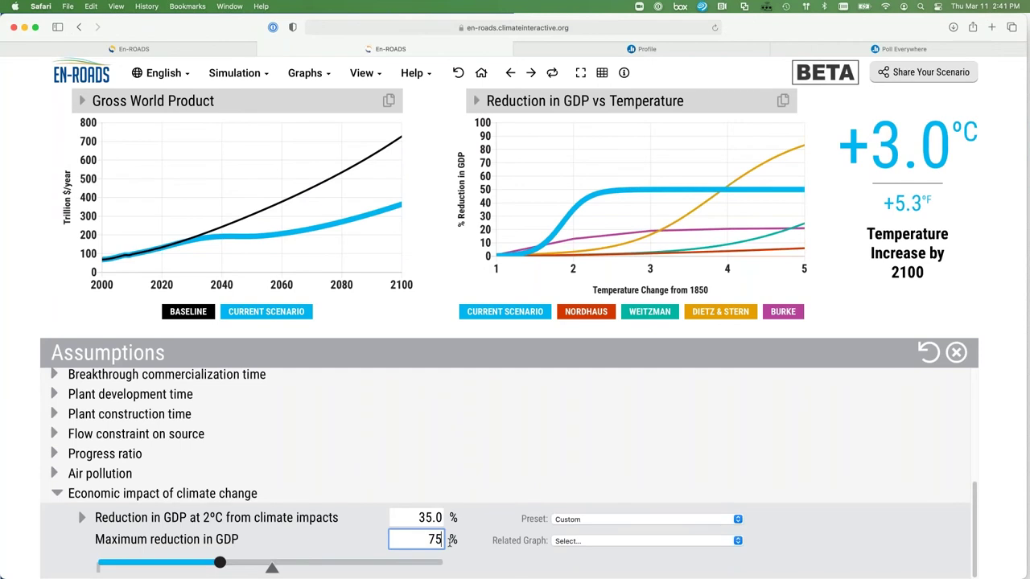
key("Tab")
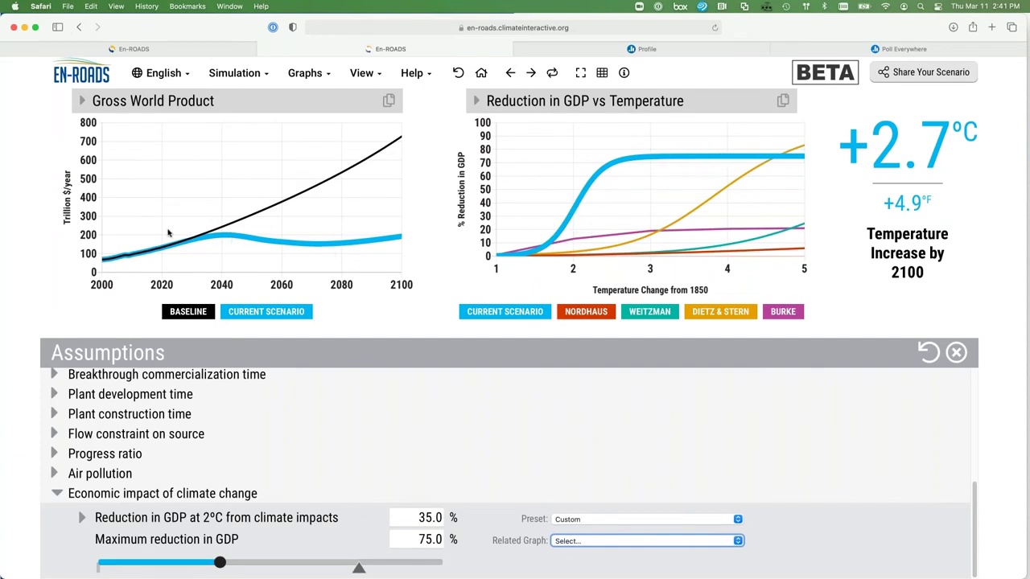
Step: Replace the Gross World Product graph with the Final Energy Consumption graph
mouse_move(222, 240)
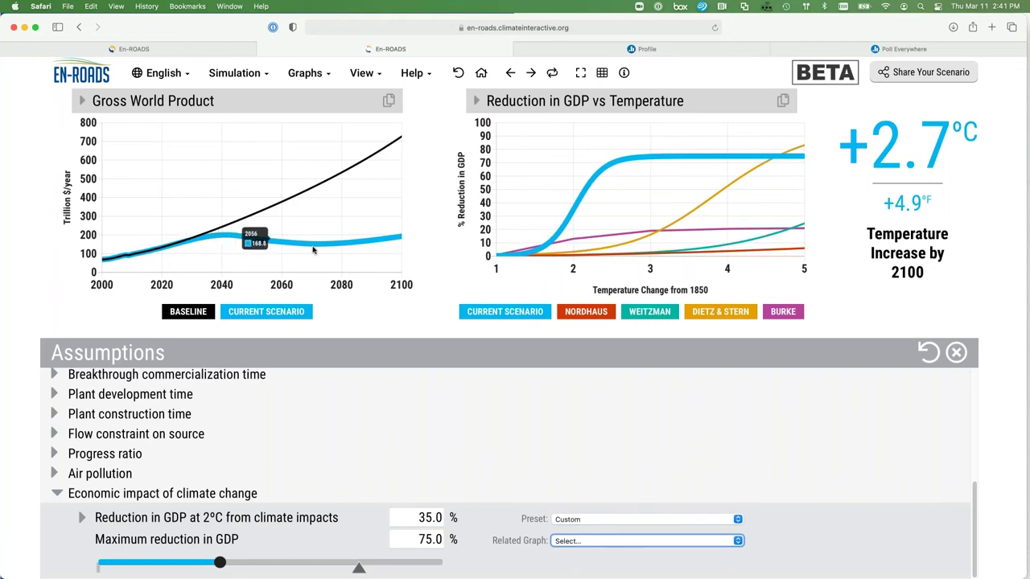
left_click(602, 73)
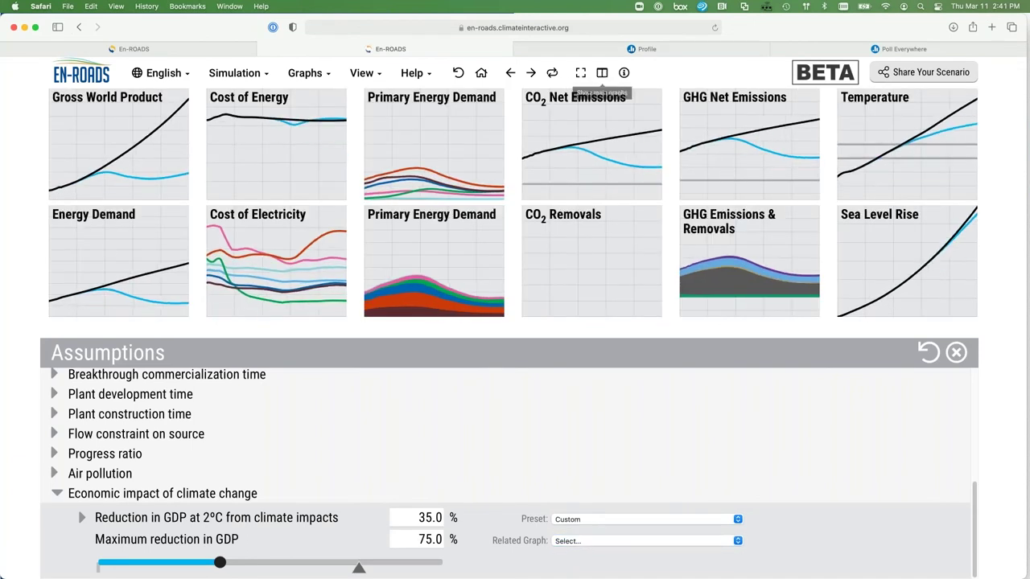
left_click(108, 258)
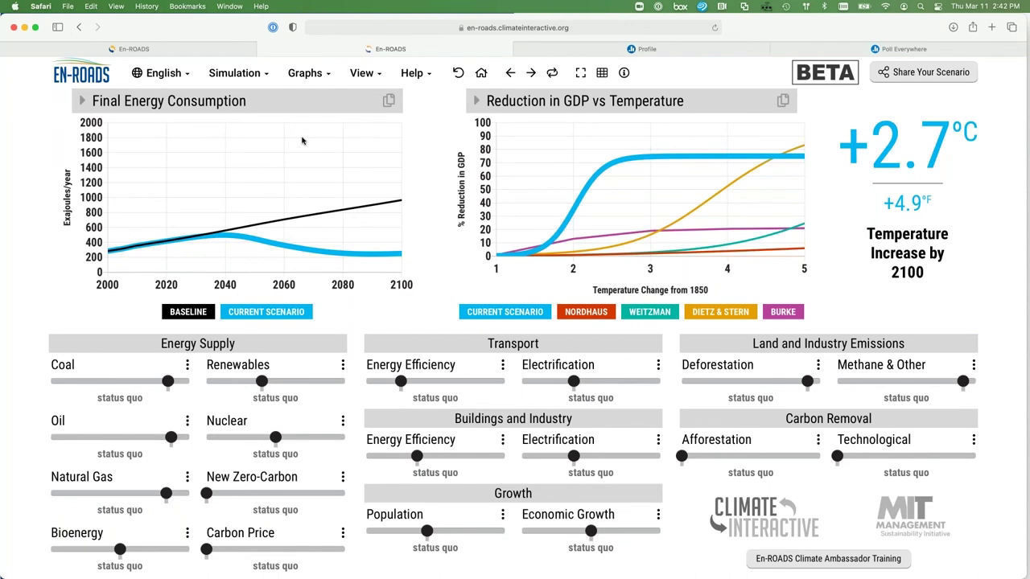
Step: Display the Global Sources of Primary Energy graph beside the Greenhouse Gas Net Emissions graph
left_click(601, 74)
left_click(445, 266)
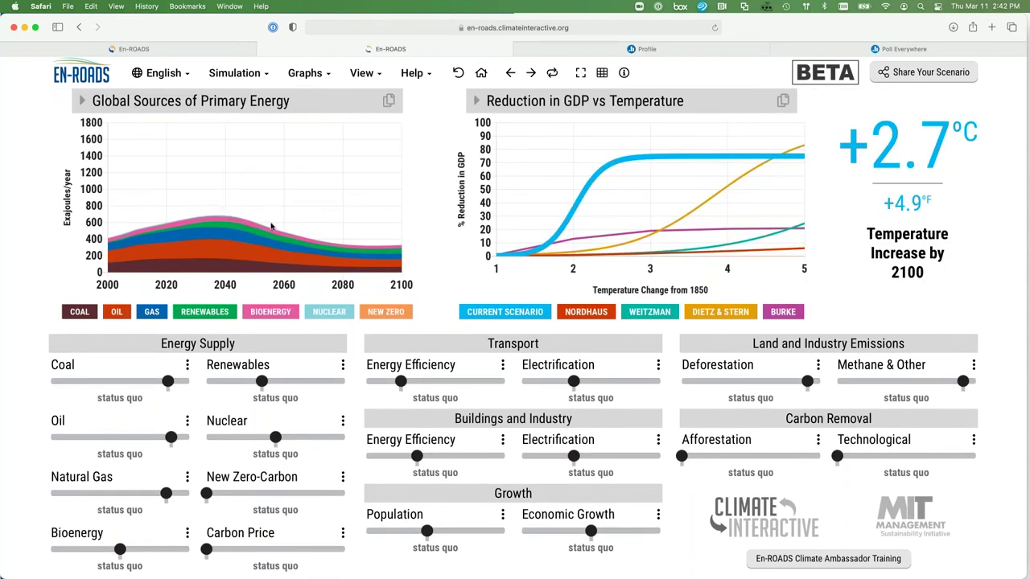
left_click(602, 73)
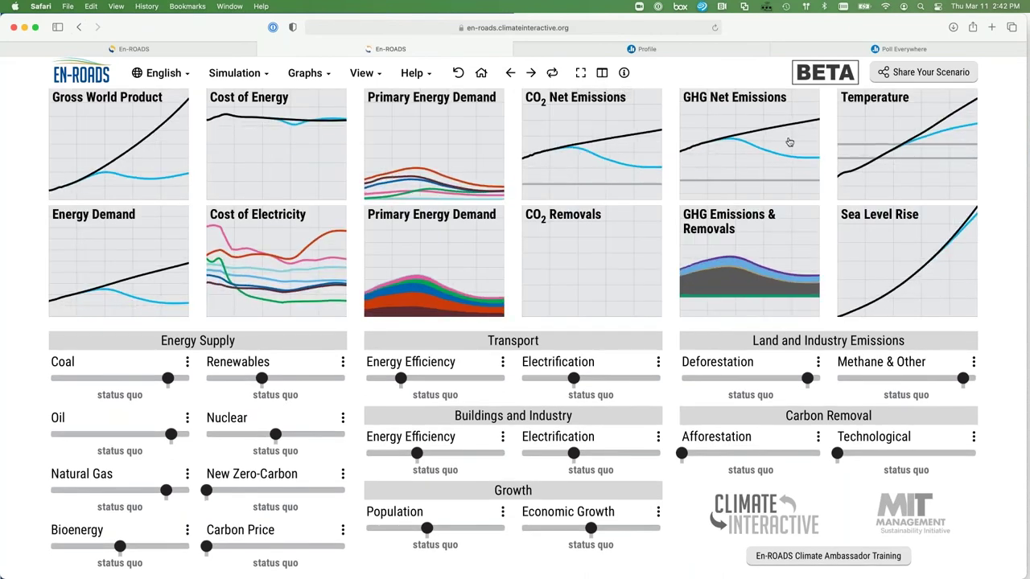
left_click(789, 142)
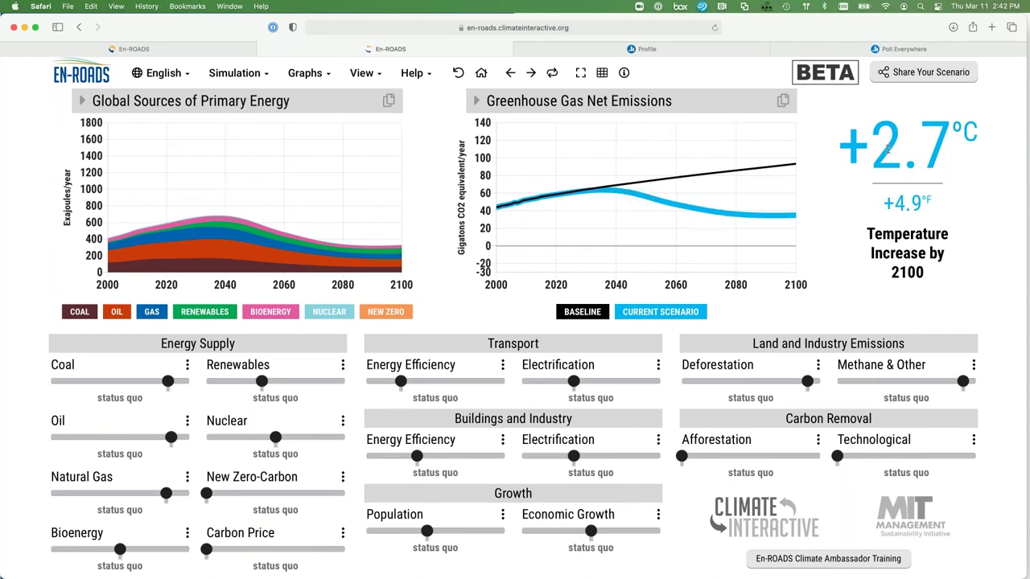
Step: Switch to Poll Everywhere and review the responses to the question on the scenario's 2100 temperature
key("super+Tab")
key("super+Tab")
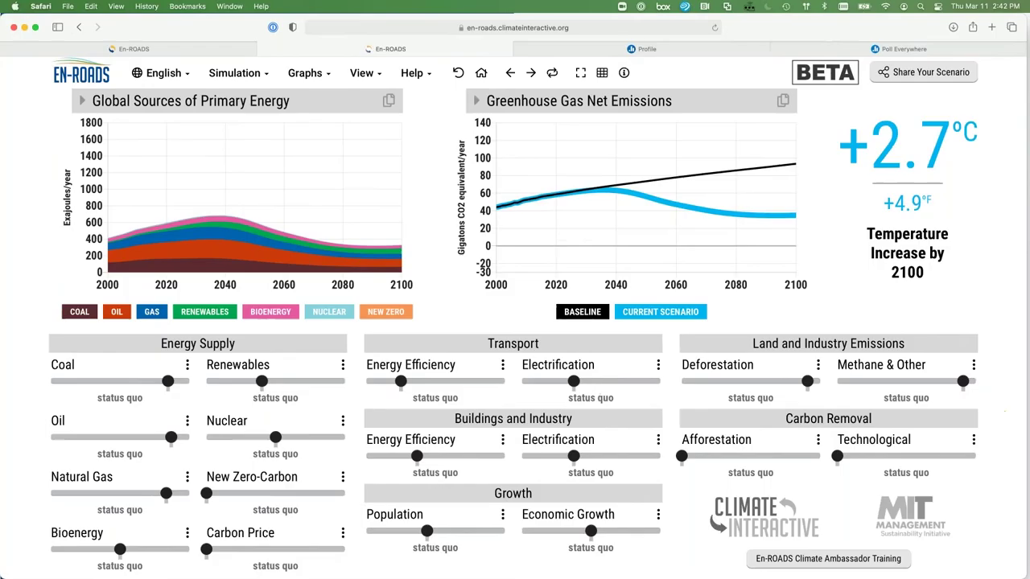
left_click(904, 49)
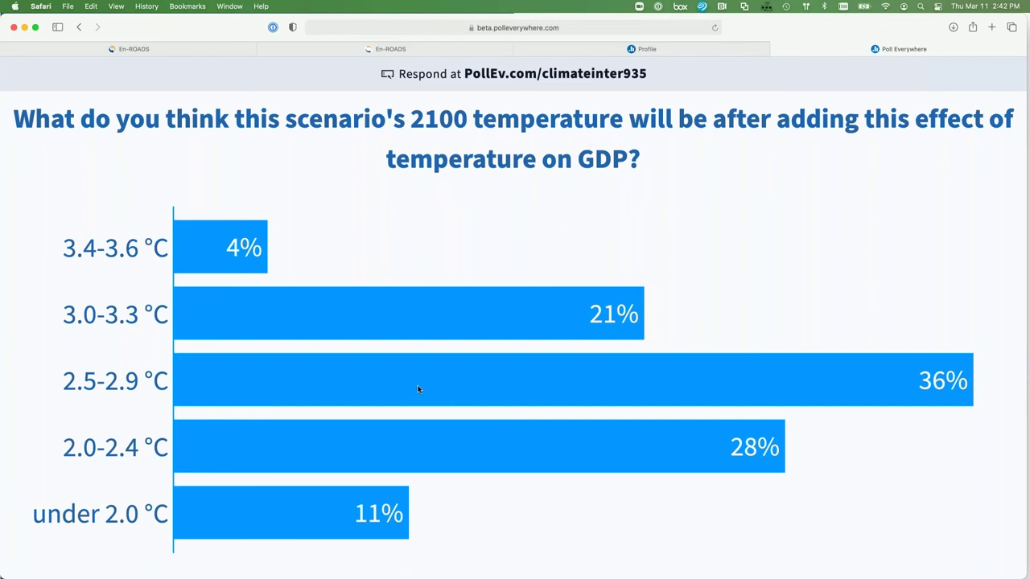
key("super+Tab")
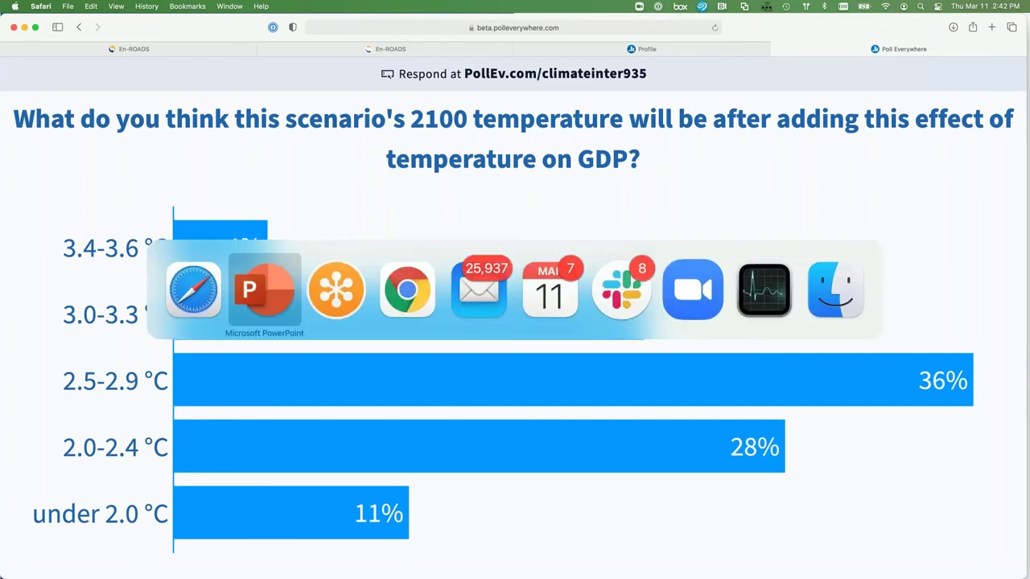
key("super+Tab")
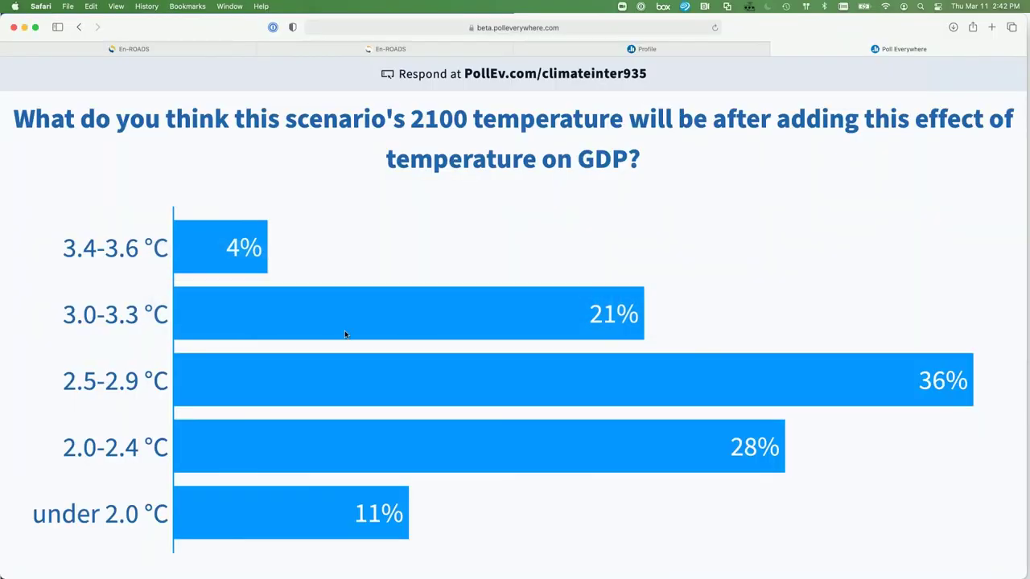
Step: Return to En-ROADS and replace the Global Sources of Primary Energy graph with GDP per Capita by Region
left_click(357, 50)
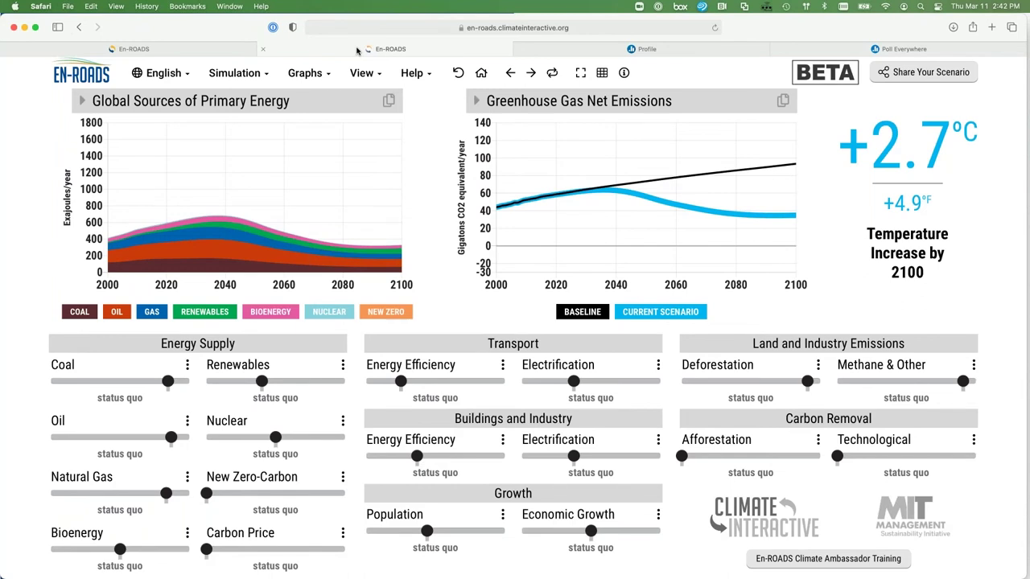
left_click(253, 105)
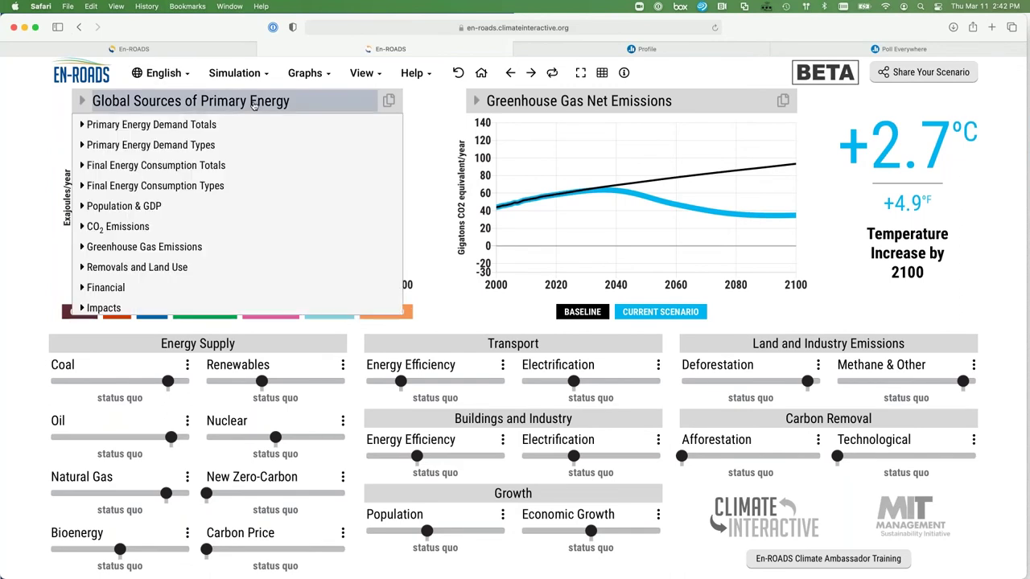
left_click(195, 214)
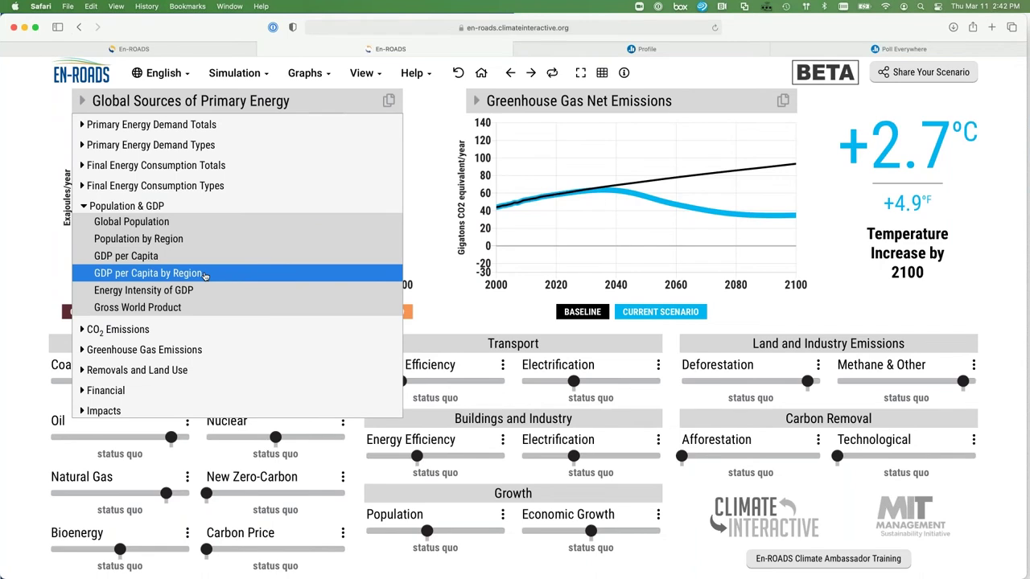
left_click(206, 274)
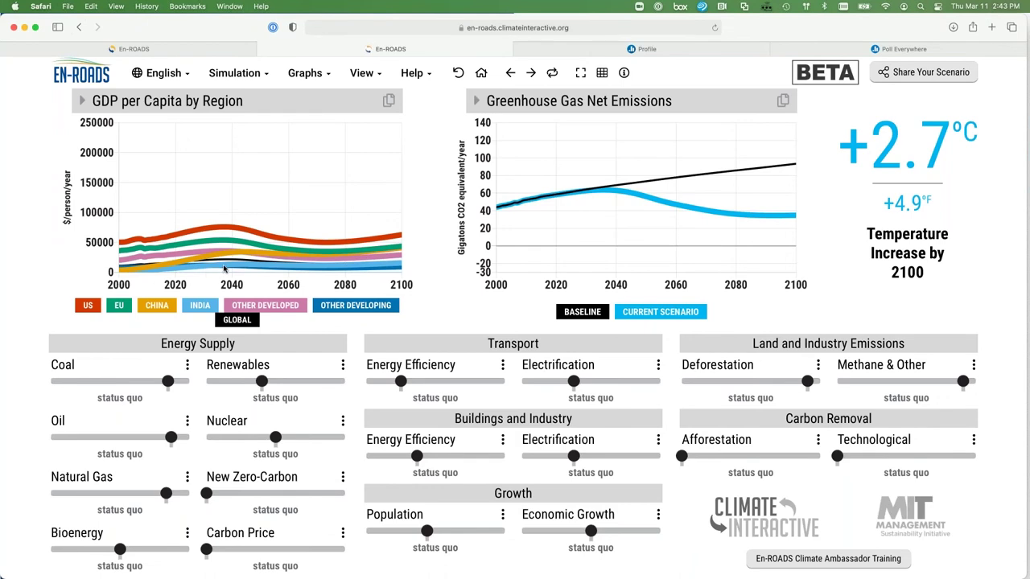
Step: Reset all policies and assumptions to return the model to its baseline scenario
mouse_move(230, 268)
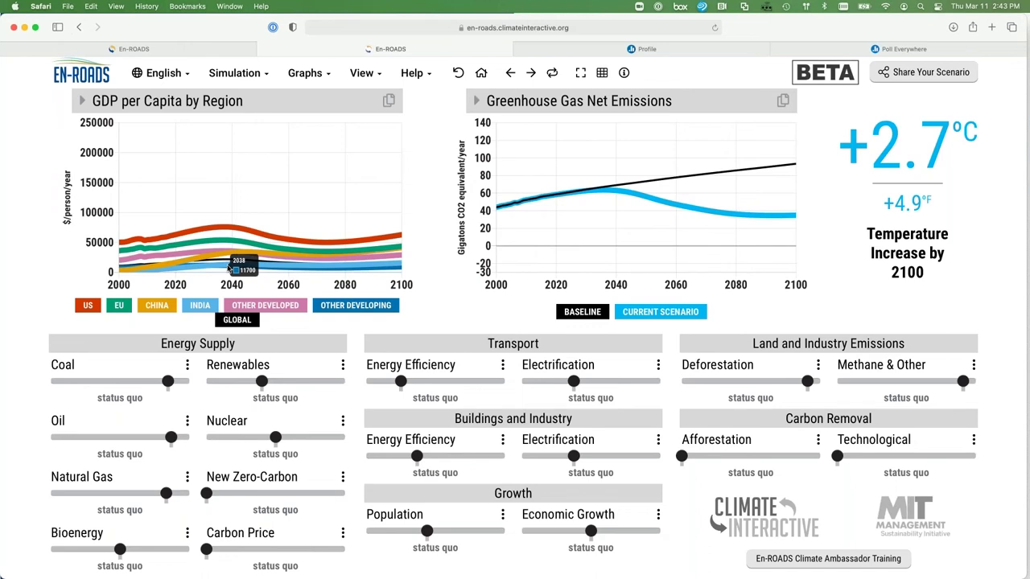
left_click(459, 74)
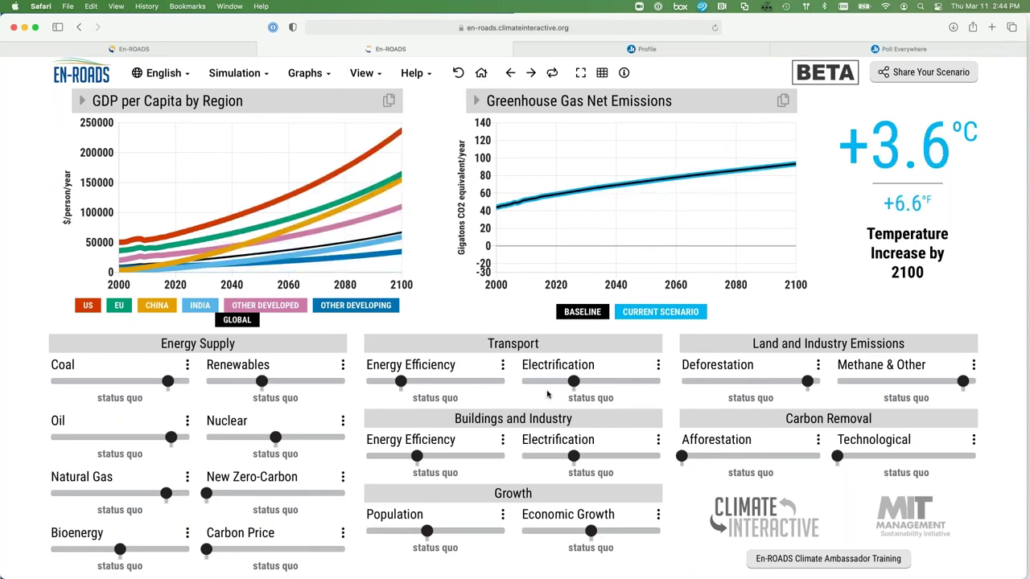
Step: Set energy efficiency to highly increased for both Transport and Buildings and Industry, and set the Carbon Price to high
left_click(497, 381)
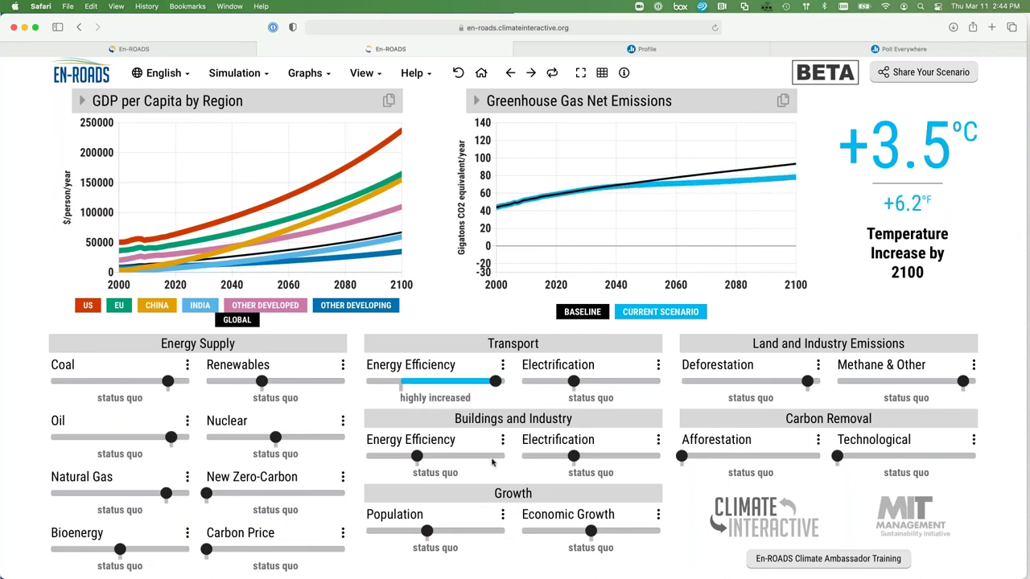
left_click(491, 456)
left_click(256, 548)
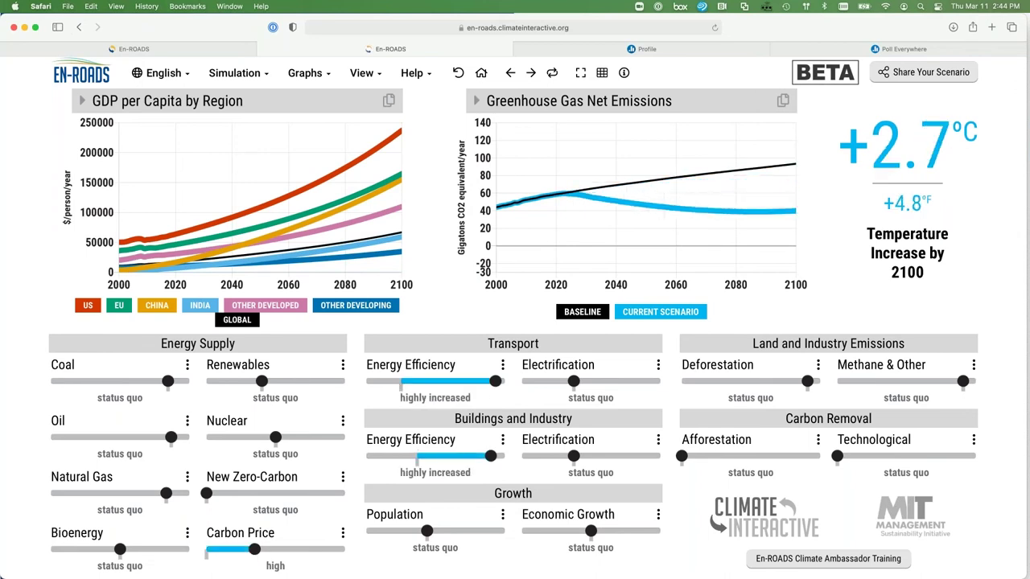
Step: Raise Renewables slightly above its baseline, set Coal to very highly taxed and Deforestation to highly reduced
left_click(289, 381)
left_click(96, 381)
left_click(741, 381)
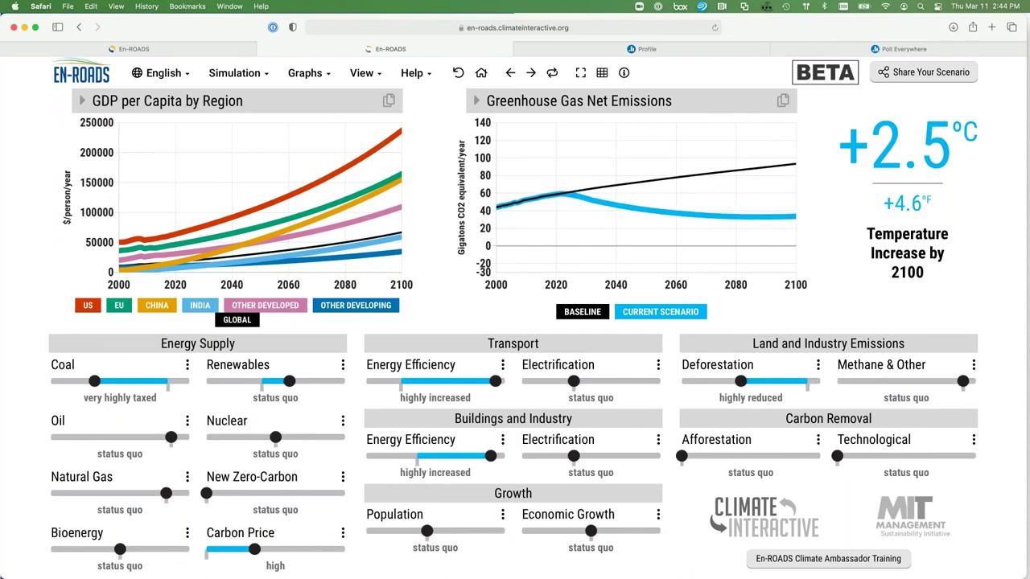
Step: Set Methane & Other to highly reduced, Technological removal to low growth and Afforestation to medium growth, and reset the whole scenario
left_click(881, 381)
left_click(884, 456)
left_click(869, 456)
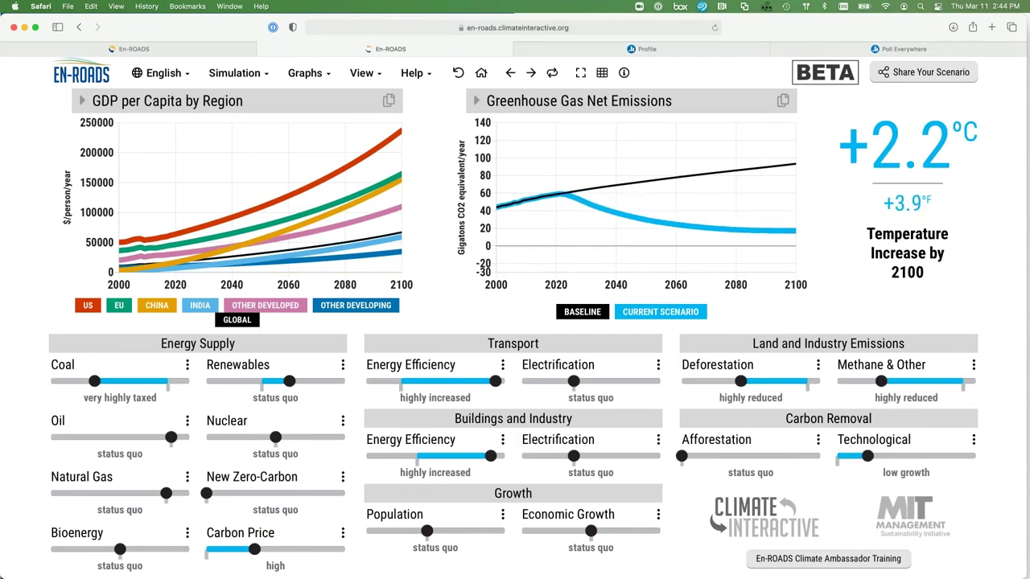
left_click(777, 456)
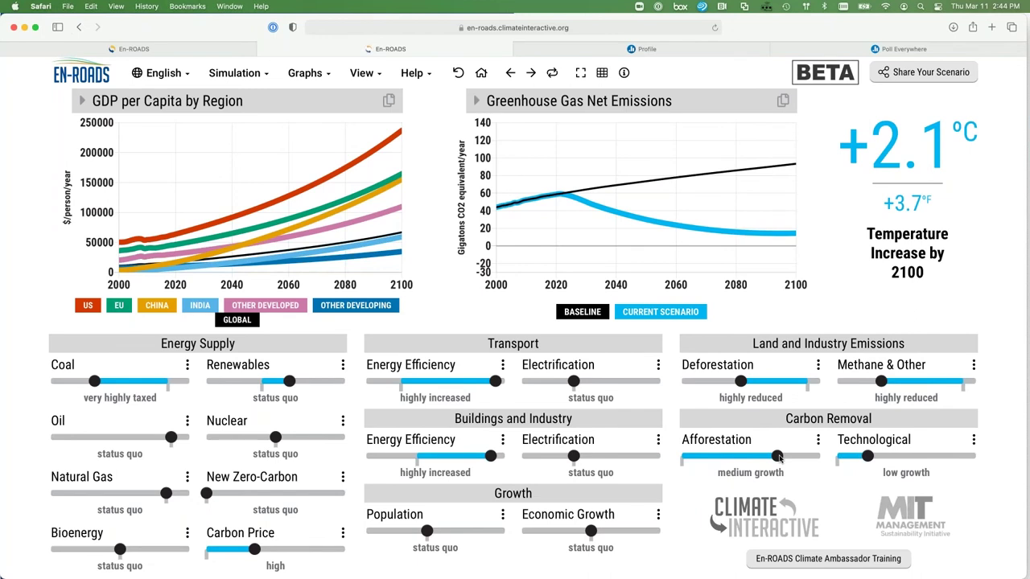
left_click(458, 74)
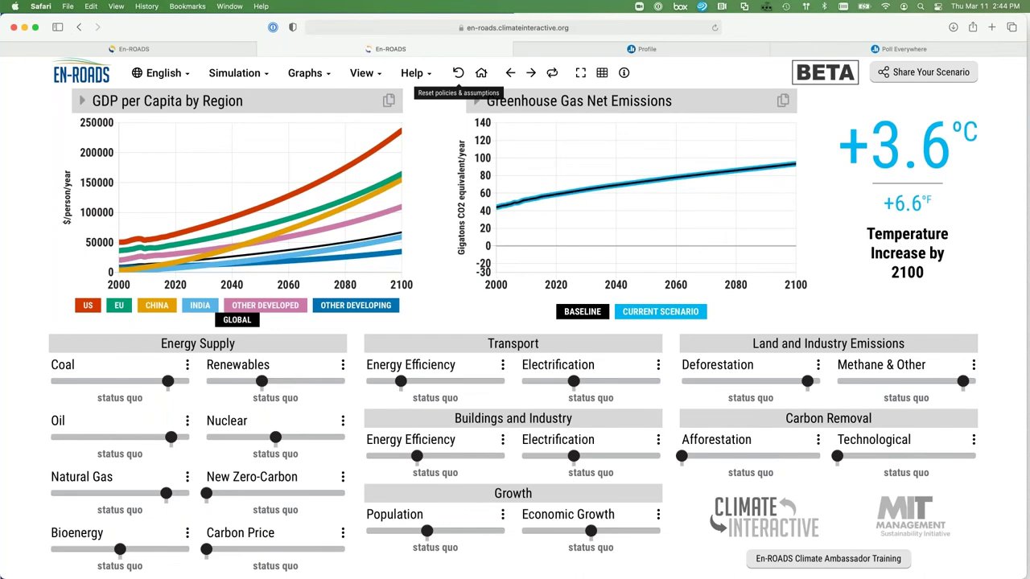
Step: Switch to PowerPoint and advance the presentation past the Try It Yourself! slide to the Resources slide
key("super+Tab")
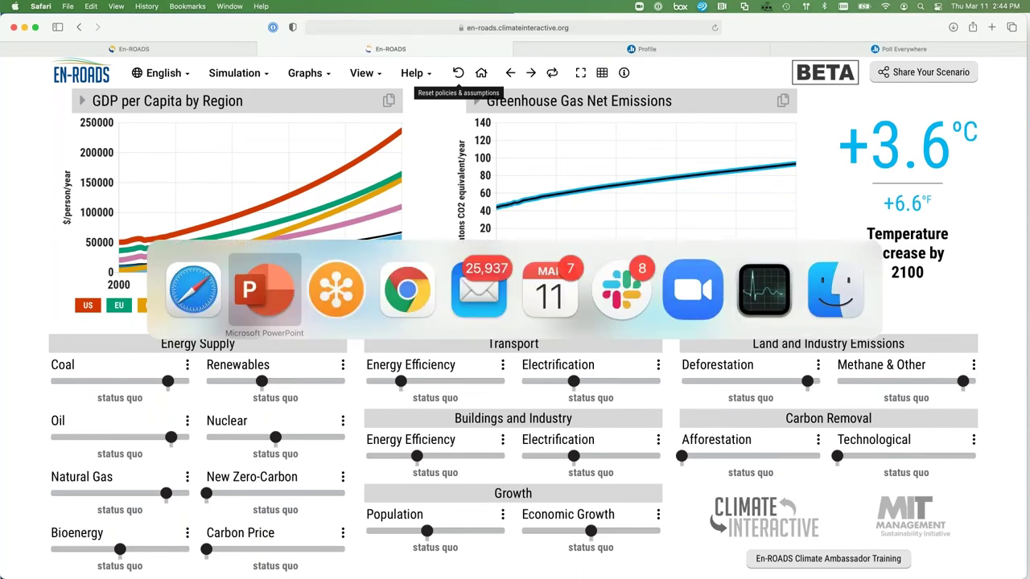
key("Right")
key("Right")
key("Right")
key("Right")
key("Right")
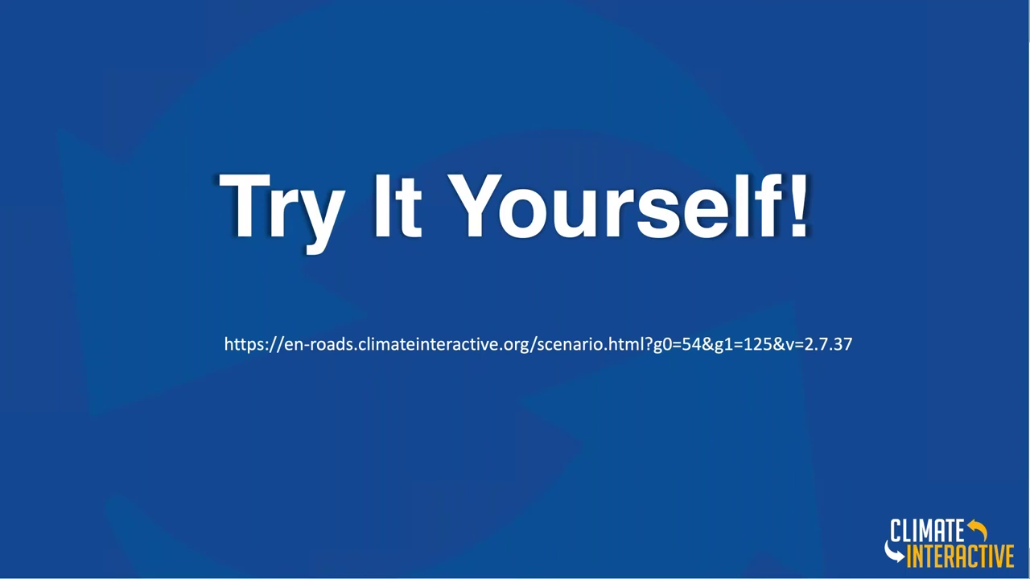
key("Right")
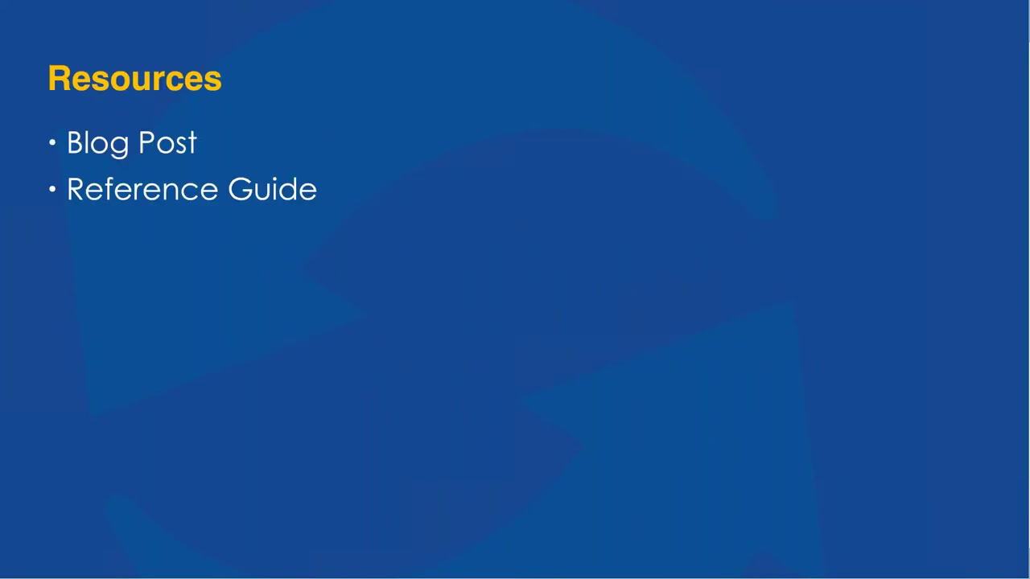
Step: Return to Safari and open the Climate Interactive blog post "Testing the Economic Impact of Climate Change in En-ROADS"
key("super+Tab")
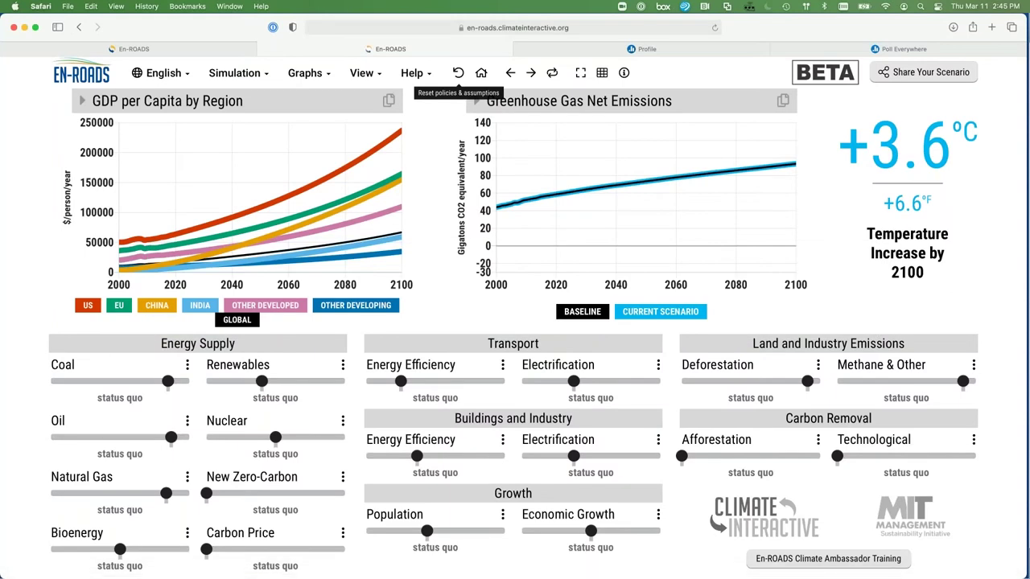
left_click(205, 52)
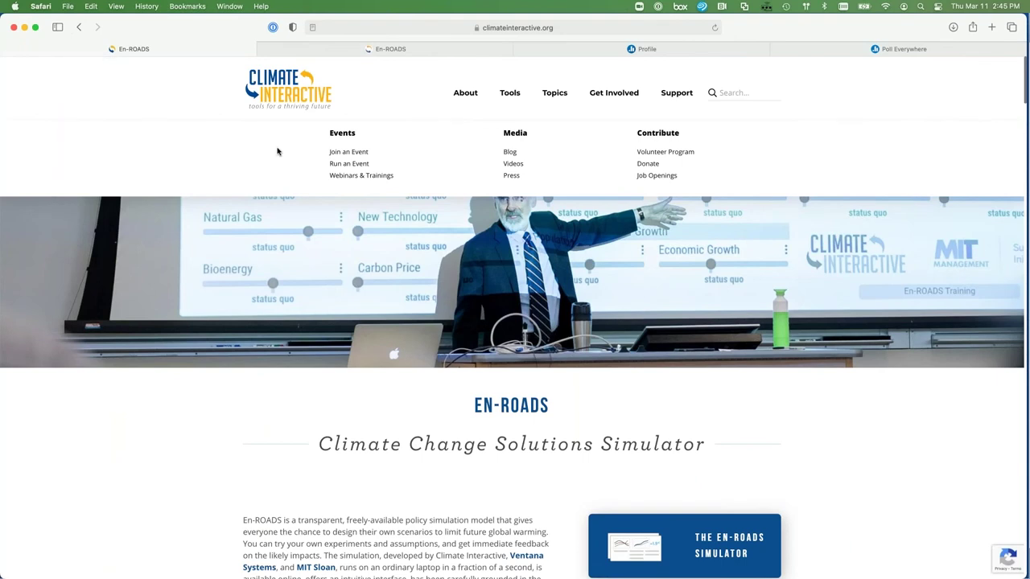
left_click(509, 153)
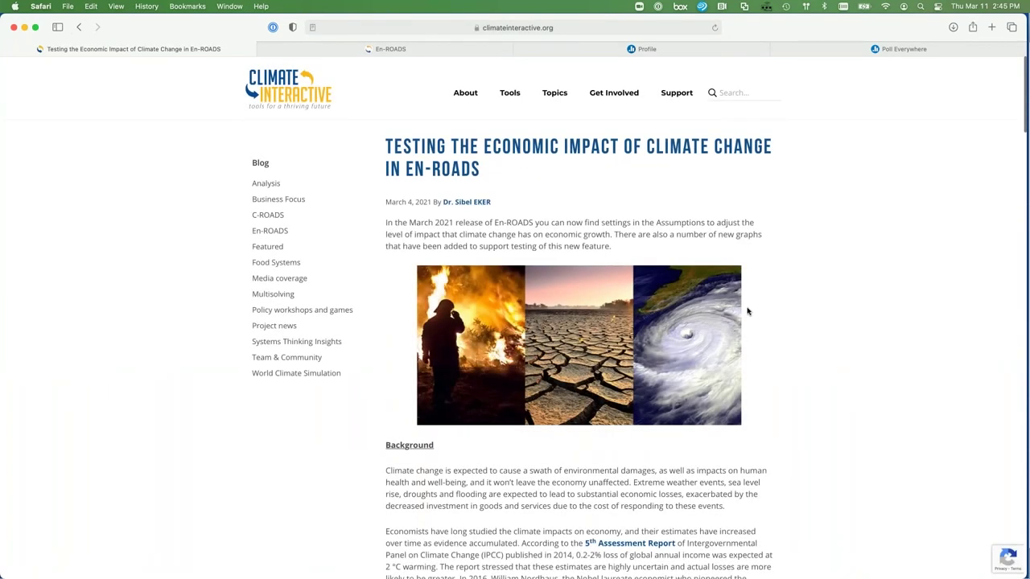
Step: Skim the blog post through its steps on GDP impacts and wider implications, and return to its beginning
scroll(753, 308, "down", 2)
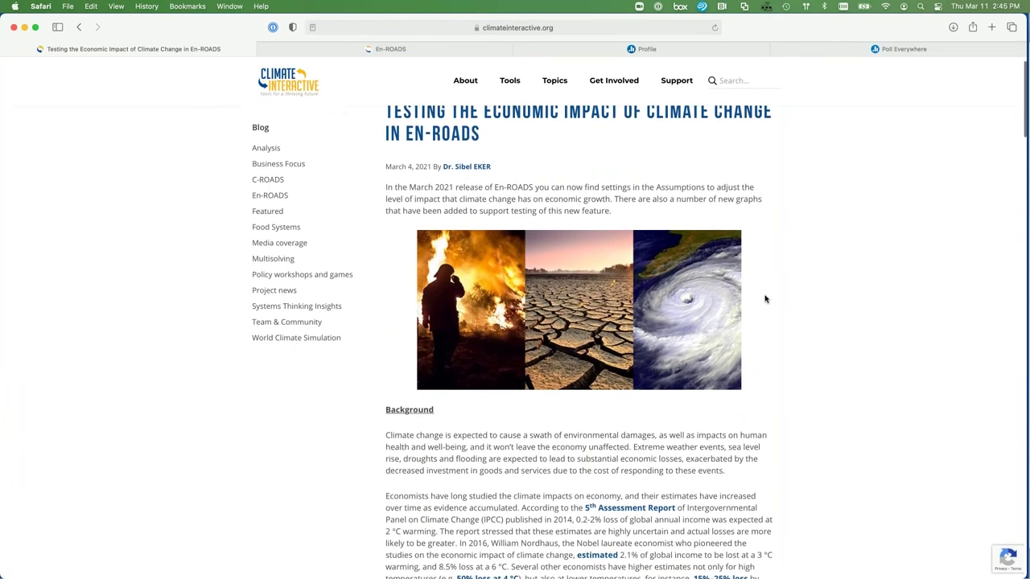
scroll(766, 299, "up", 1)
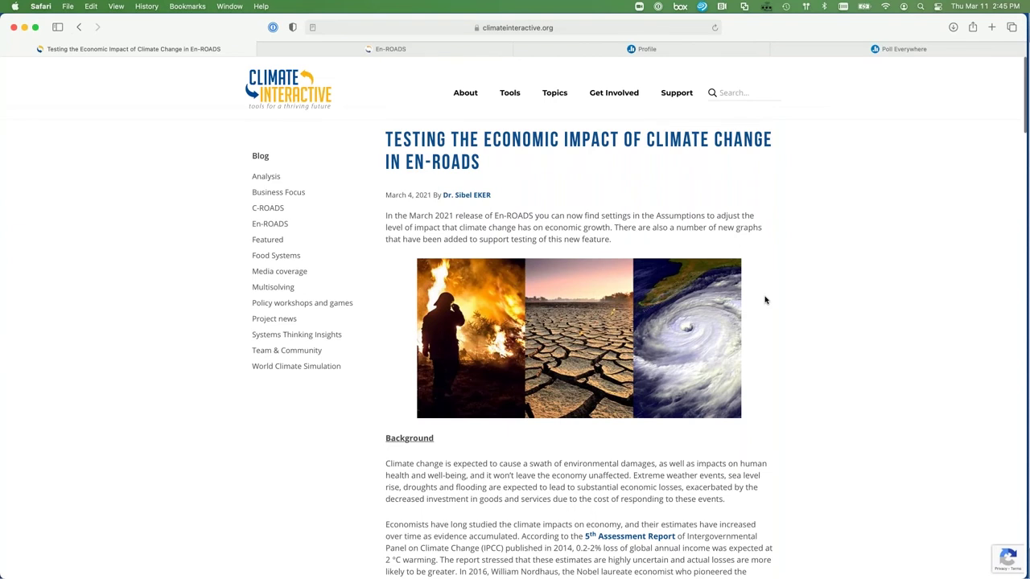
scroll(765, 301, "down", 10)
scroll(765, 301, "down", 10)
scroll(765, 301, "down", 10)
scroll(765, 301, "down", 10)
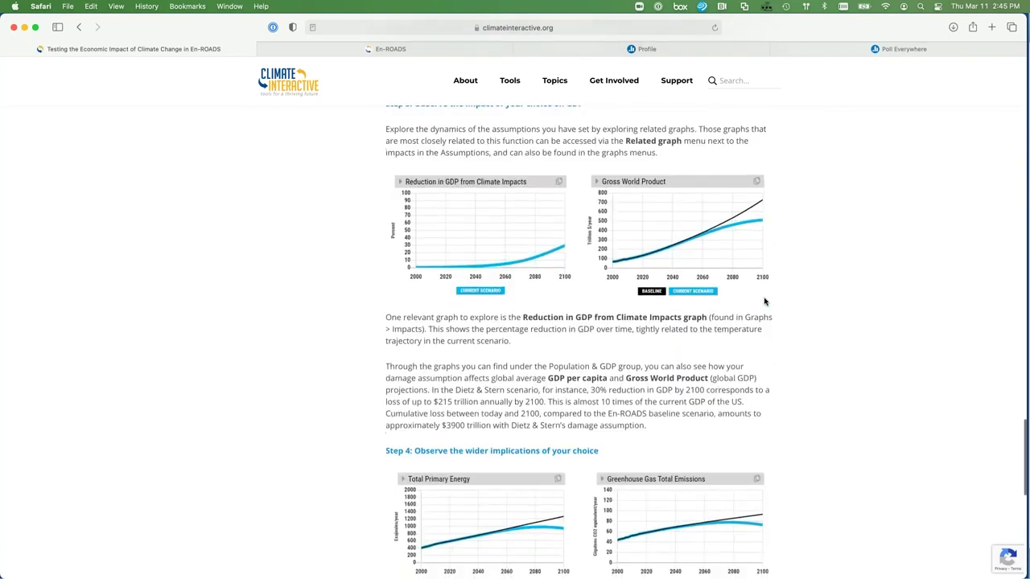
scroll(765, 301, "up", 20)
scroll(765, 301, "up", 15)
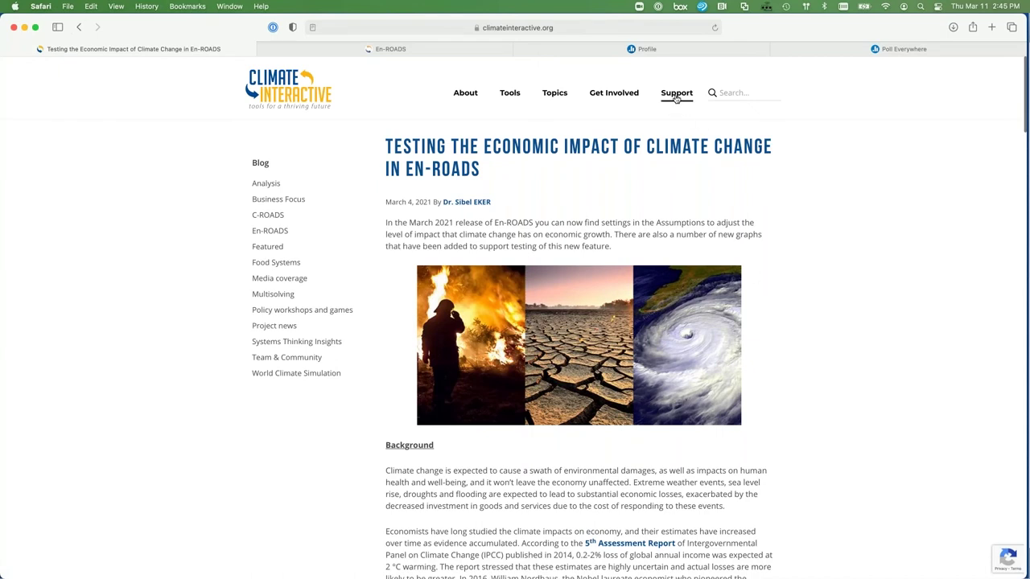
Step: Open Climate Interactive's support site and switch to PowerPoint
left_click(676, 95)
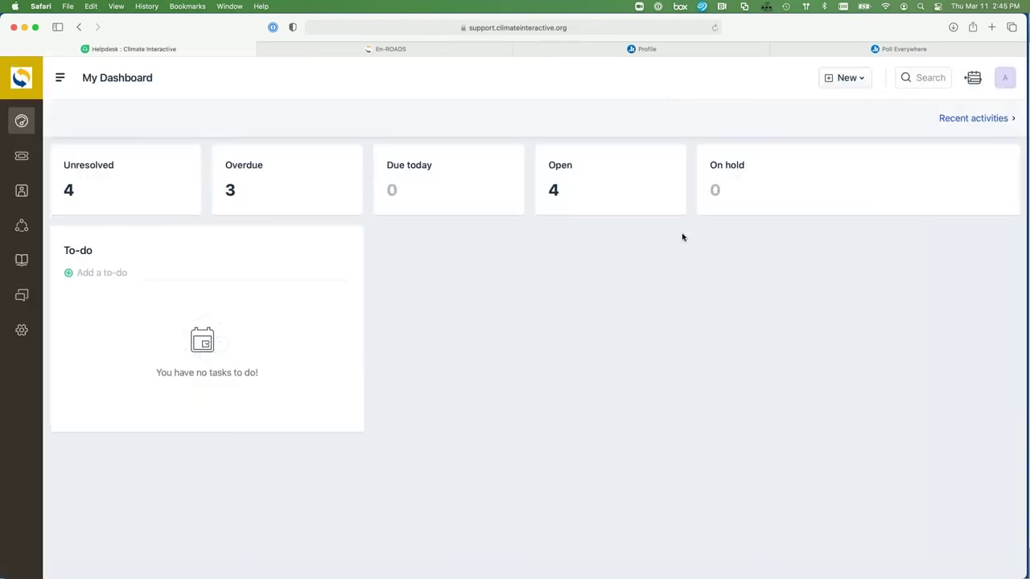
key("super+Tab")
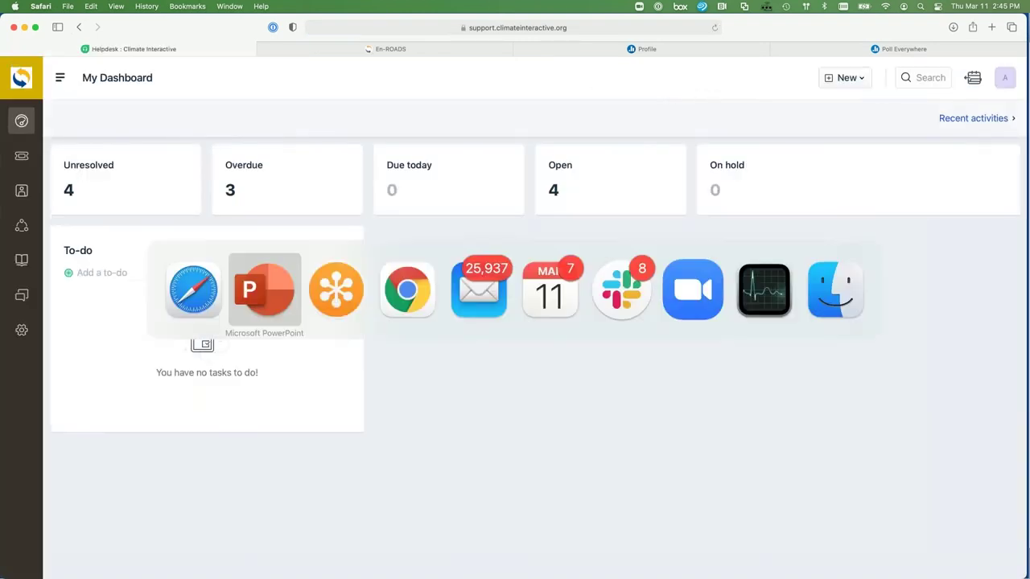
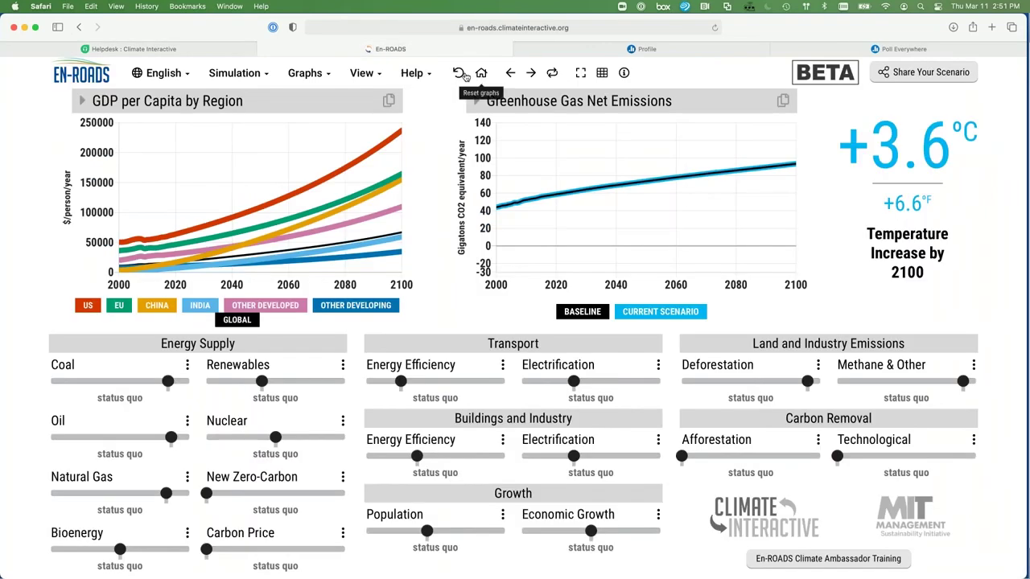
Step: Reset the En-ROADS graphs and replace Greenhouse Gas Net Emissions with the Reduction in GDP vs Temperature graph
left_click(460, 74)
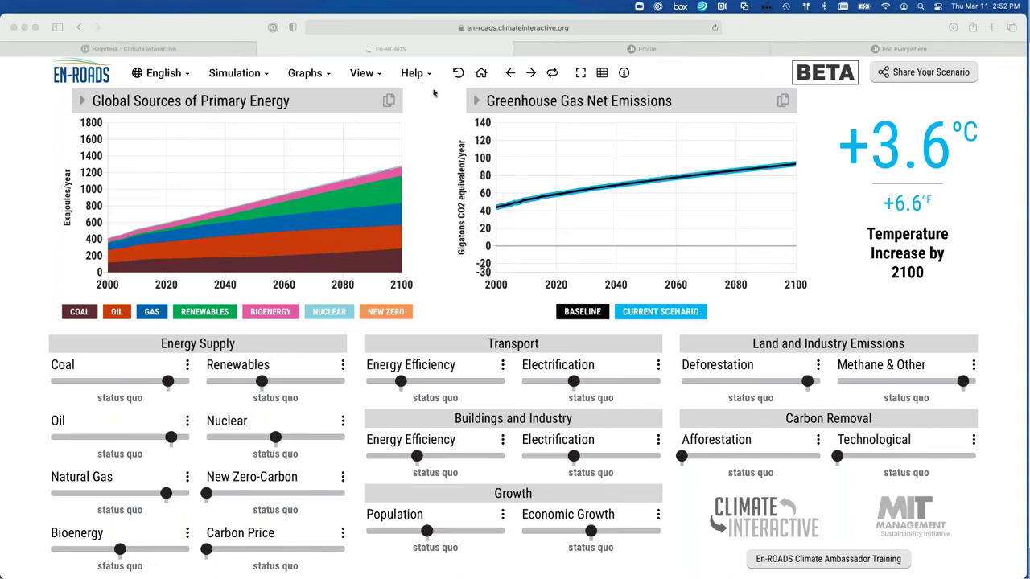
left_click(582, 107)
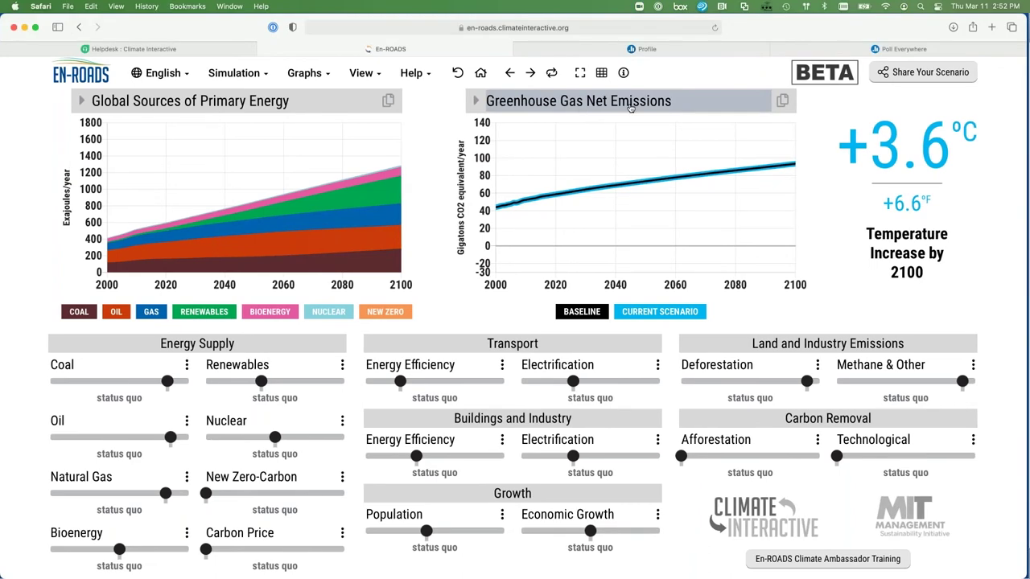
left_click(581, 108)
left_click(586, 308)
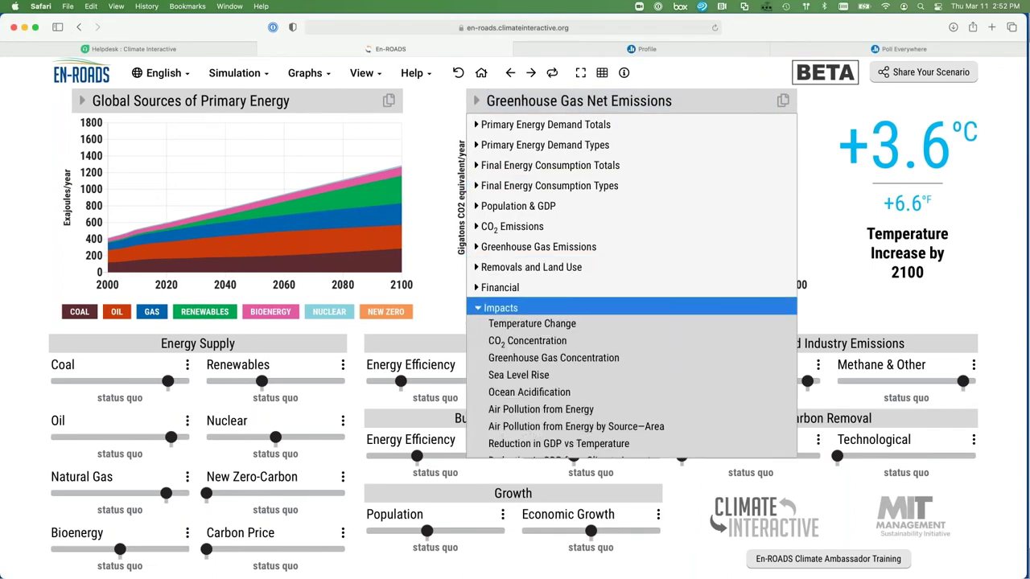
left_click(599, 449)
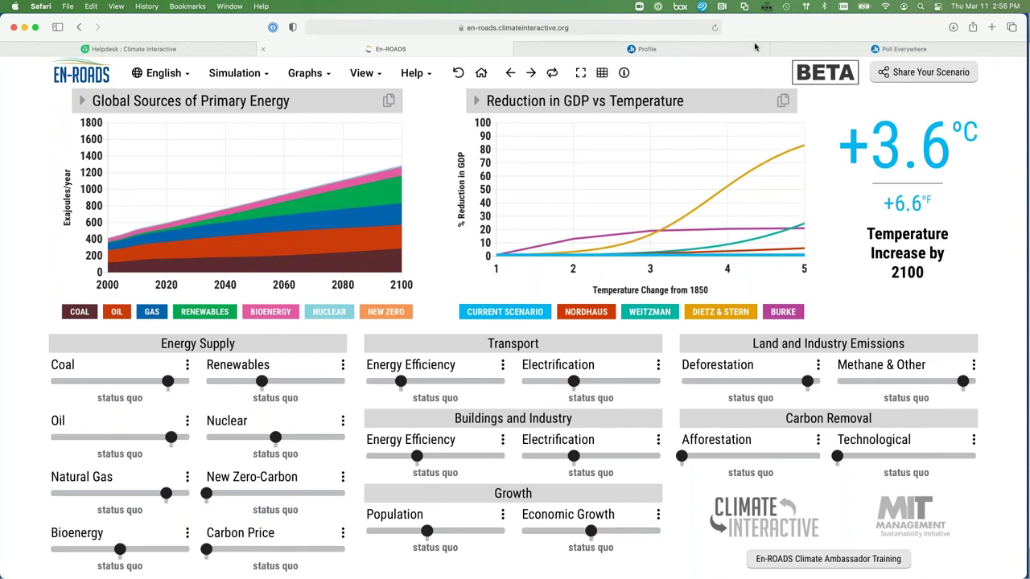
Step: Open the Climate Interactive website in a new browser tab and search it for "ambassador"
left_click(990, 29)
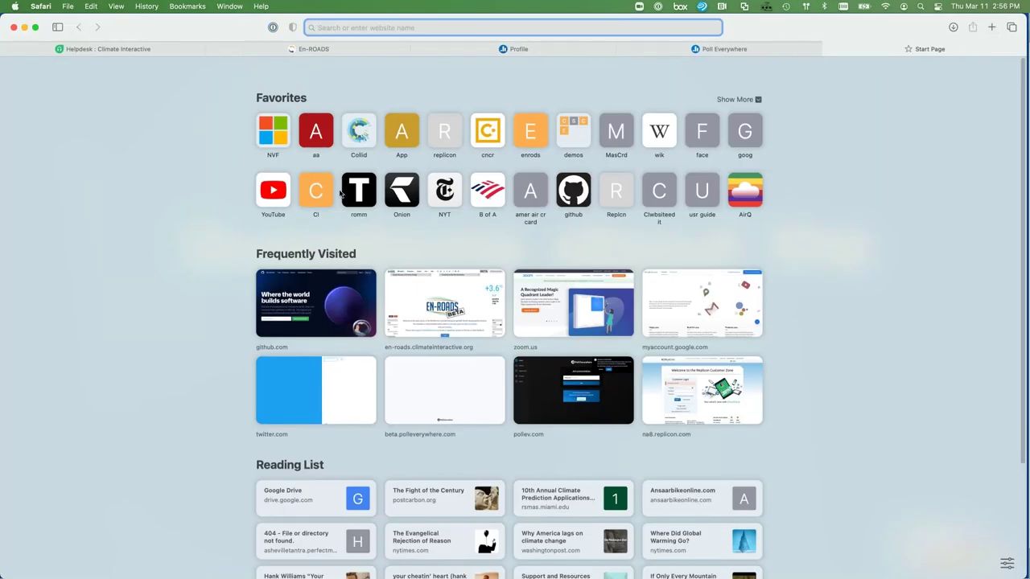
left_click(325, 189)
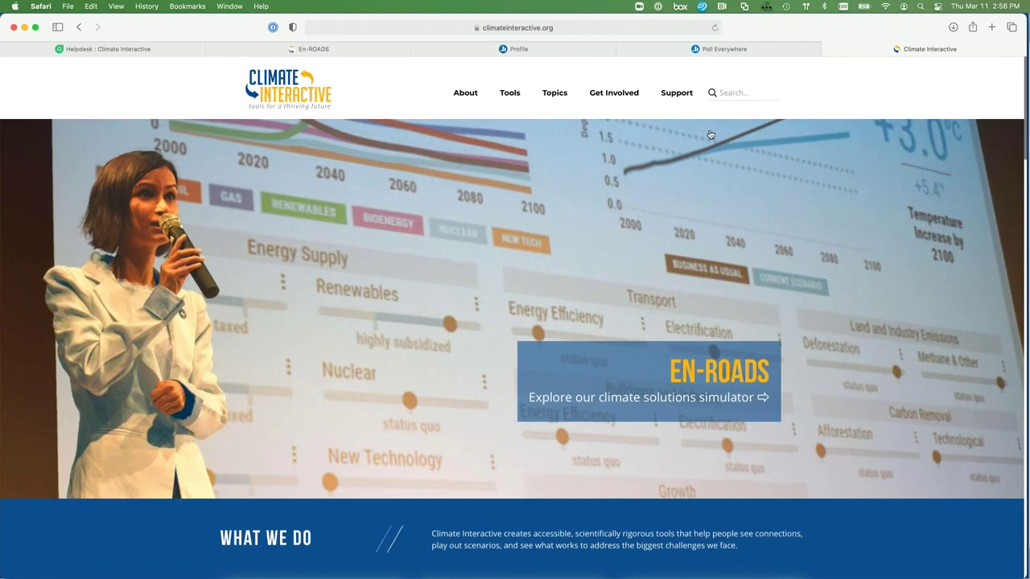
left_click(724, 94)
type("ambassador")
key("Return")
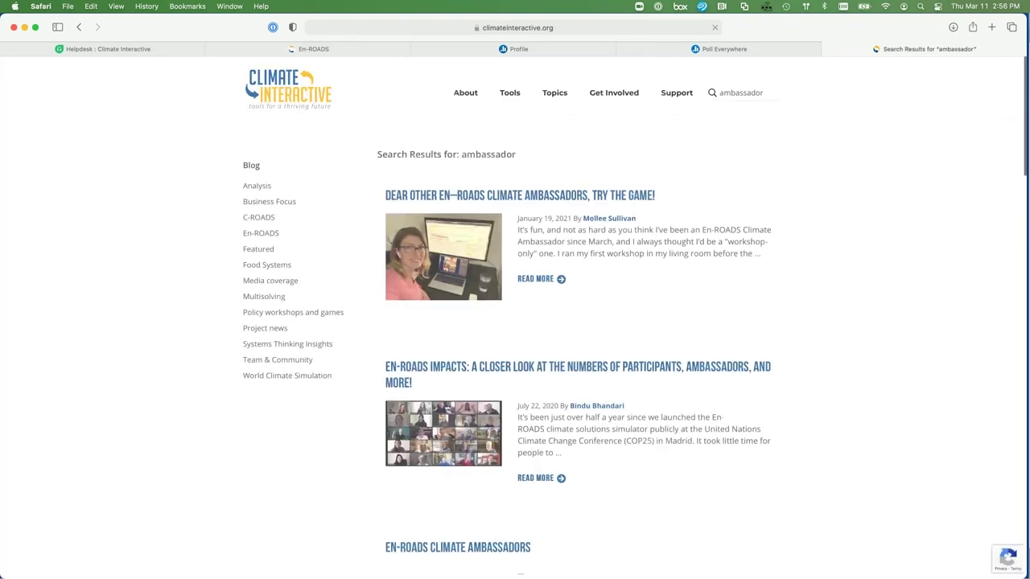
Step: Open the En-ROADS Climate Ambassadors page from the search results, after briefly checking the En-ROADS Impacts article
left_click(508, 371)
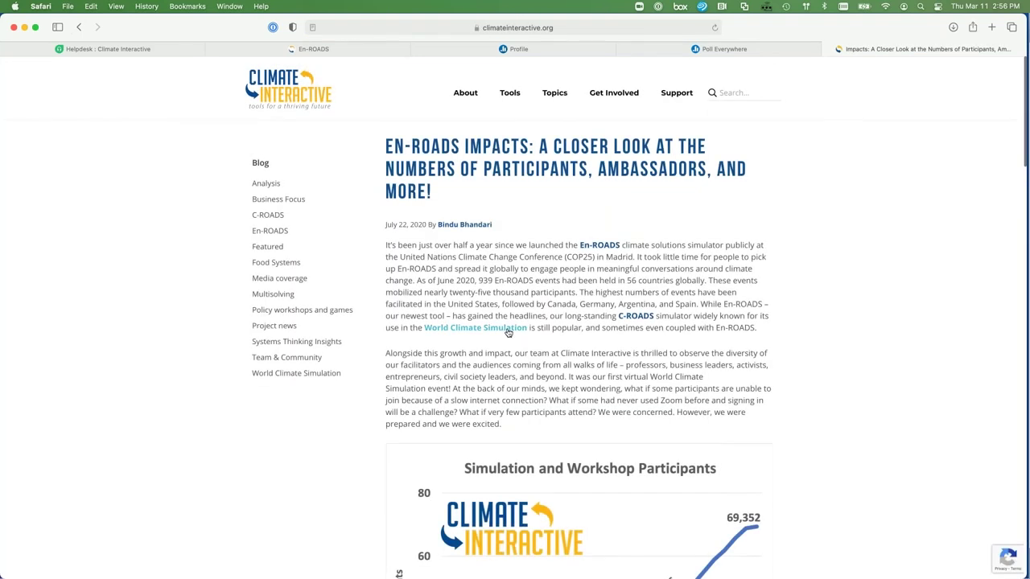
left_click(78, 27)
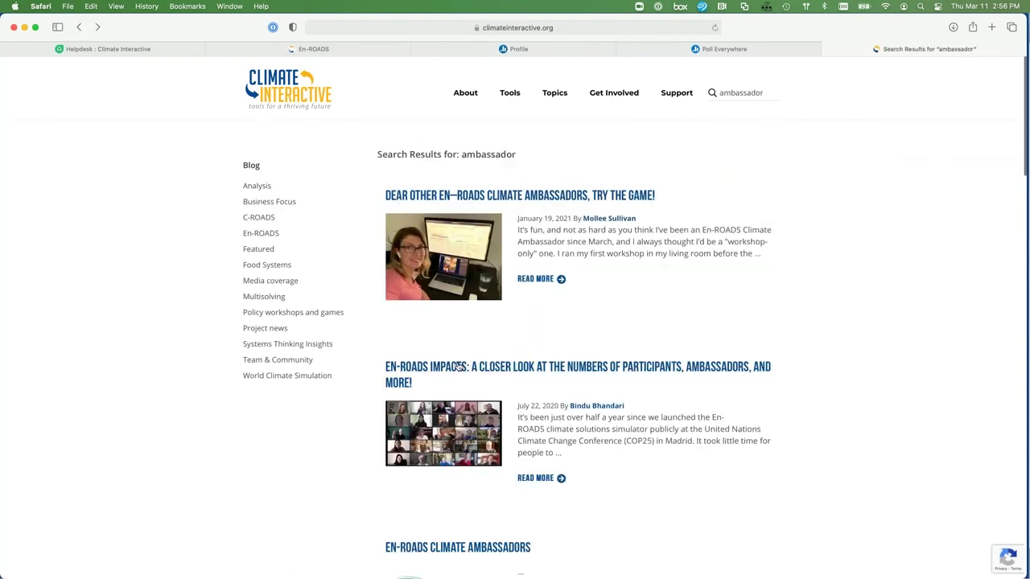
scroll(459, 363, "down", 5)
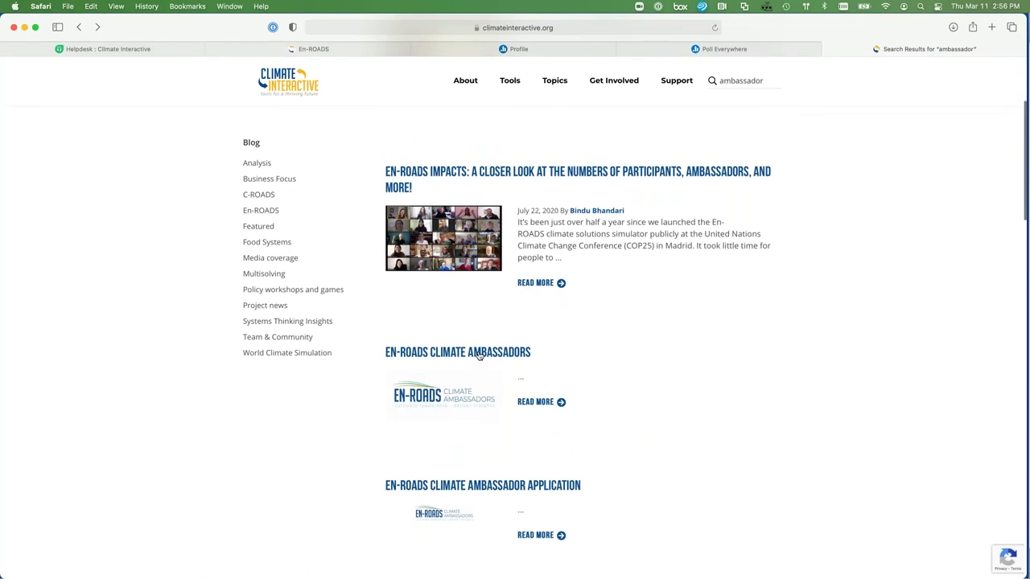
left_click(479, 354)
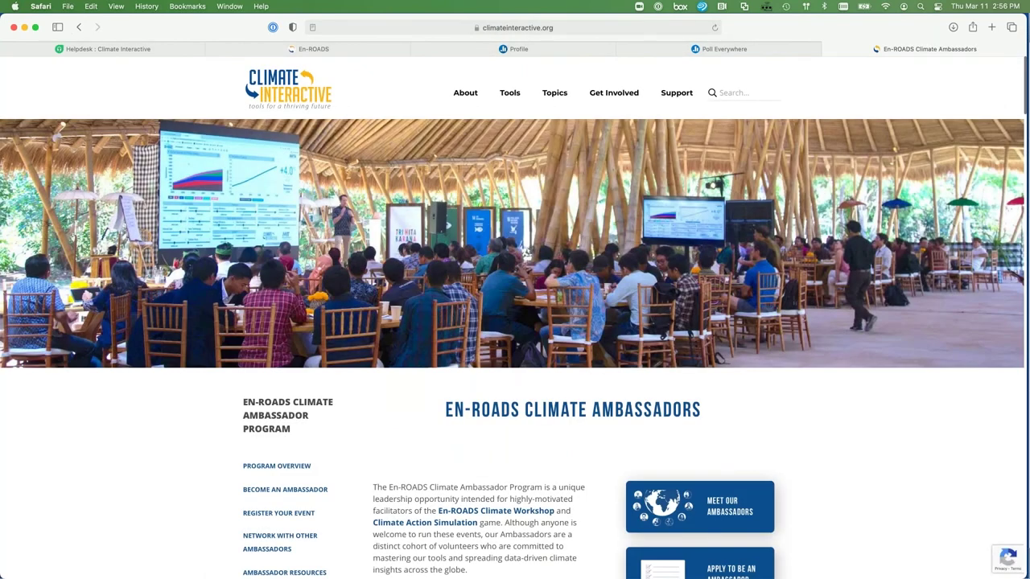
Step: Review the ambassador program's overview, its reasons to join and the steps for becoming an ambassador
scroll(515, 346, "down", 8)
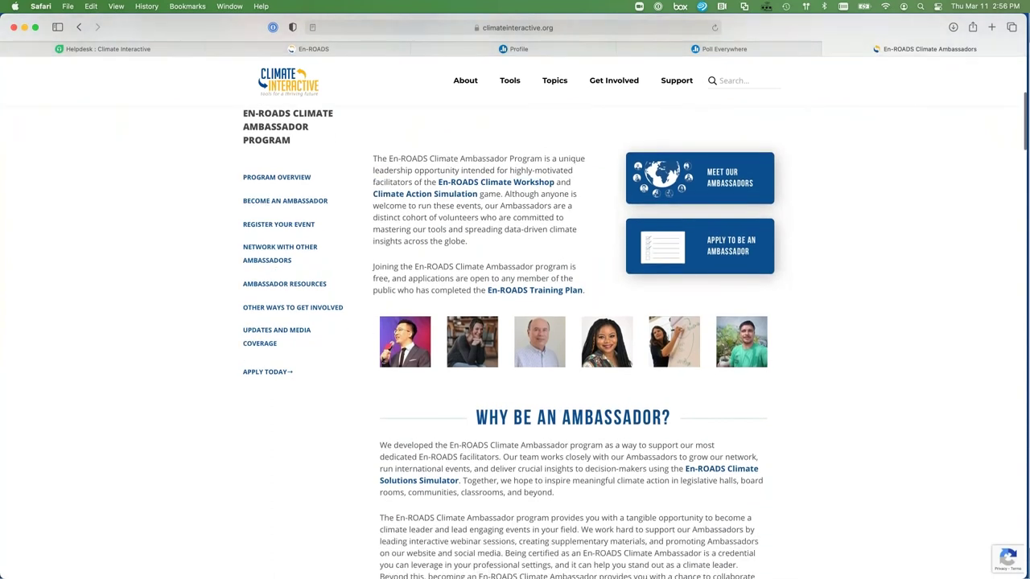
scroll(574, 342, "down", 10)
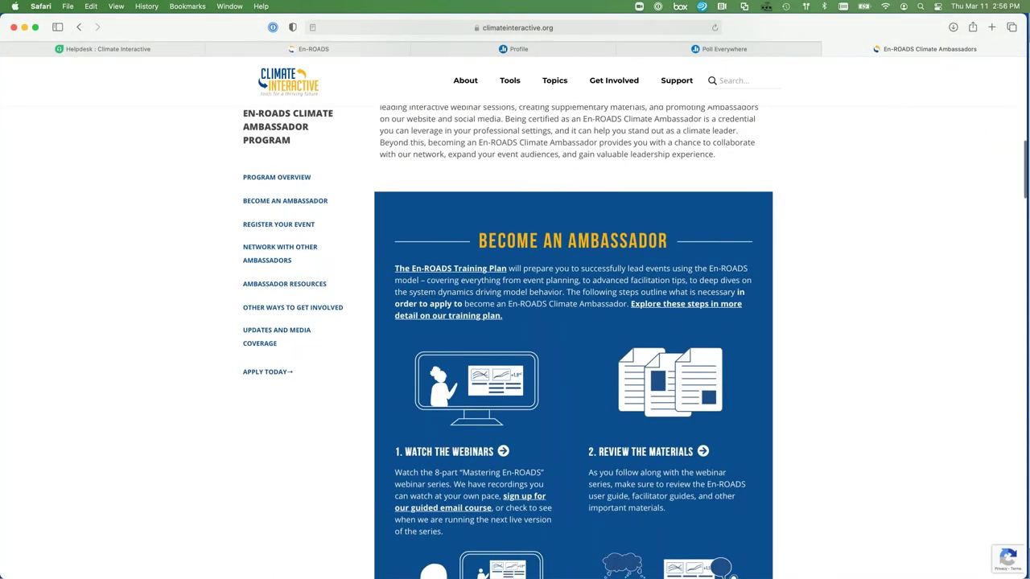
scroll(574, 342, "up", 9)
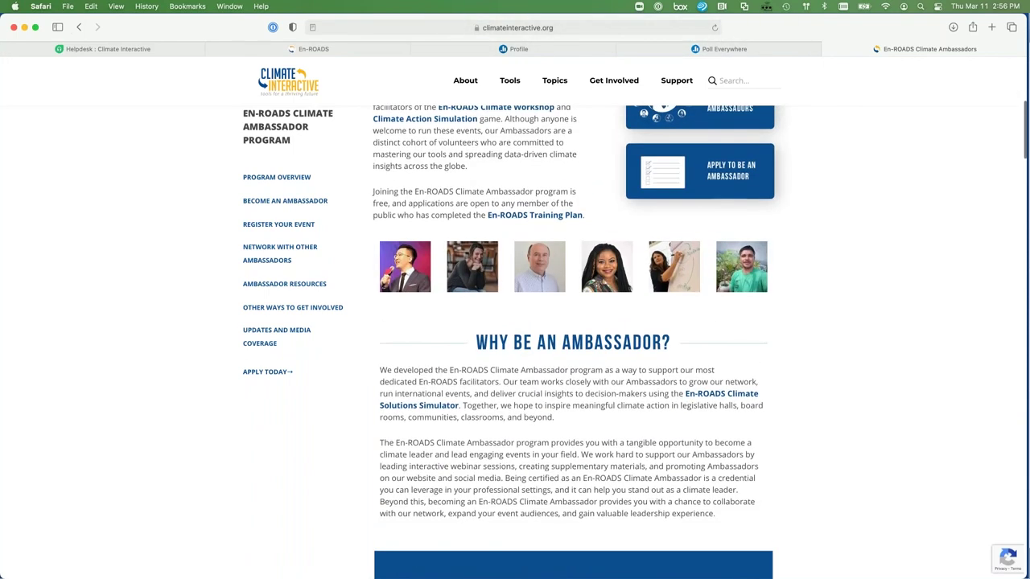
Step: Open the Meet our Ambassadors page and look through the ambassadors listed for Africa and Asia & Middle East
scroll(692, 227, "up", 2)
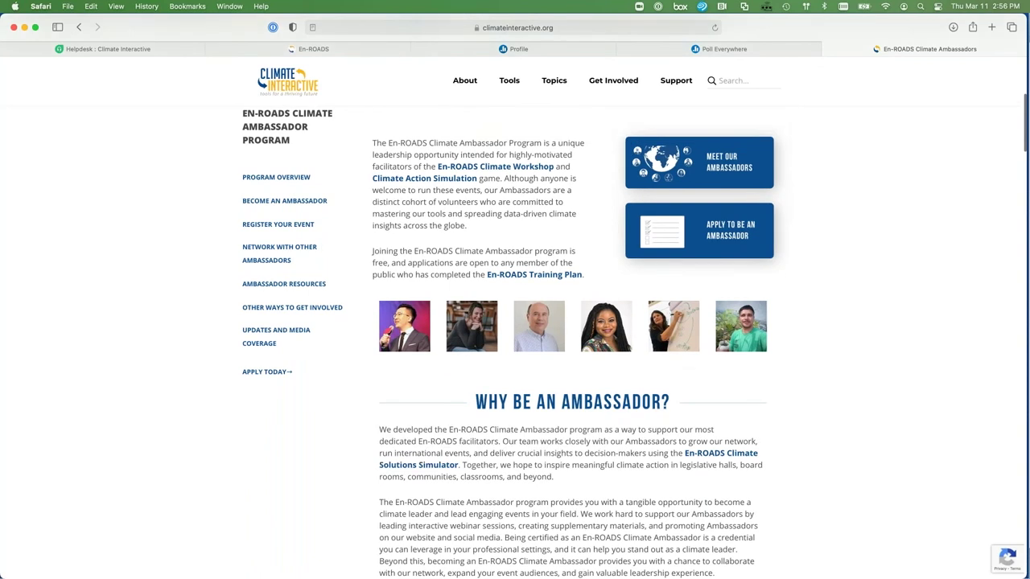
left_click(692, 227)
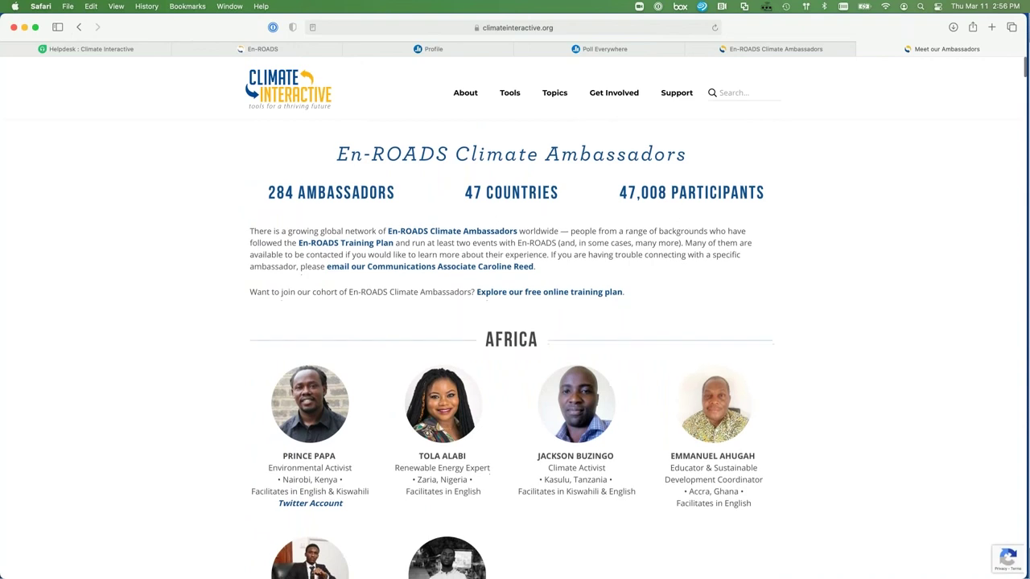
scroll(515, 322, "down", 1)
scroll(515, 322, "down", 8)
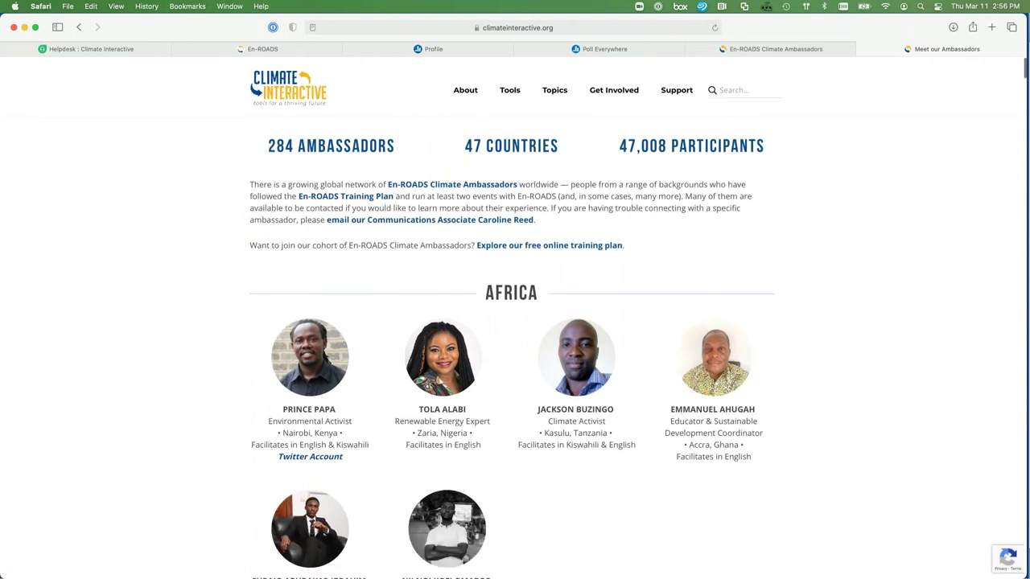
scroll(515, 322, "down", 14)
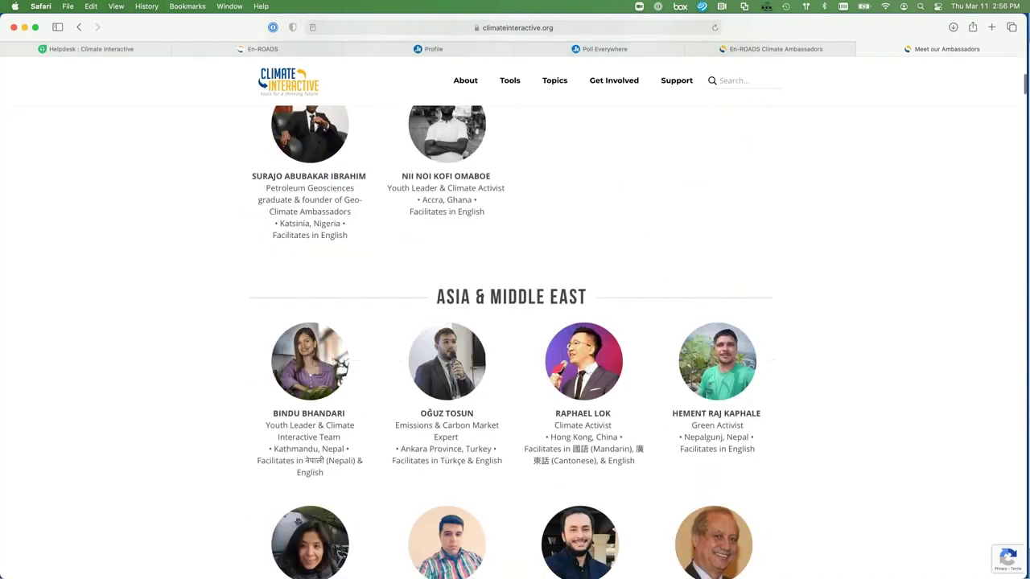
scroll(515, 322, "up", 20)
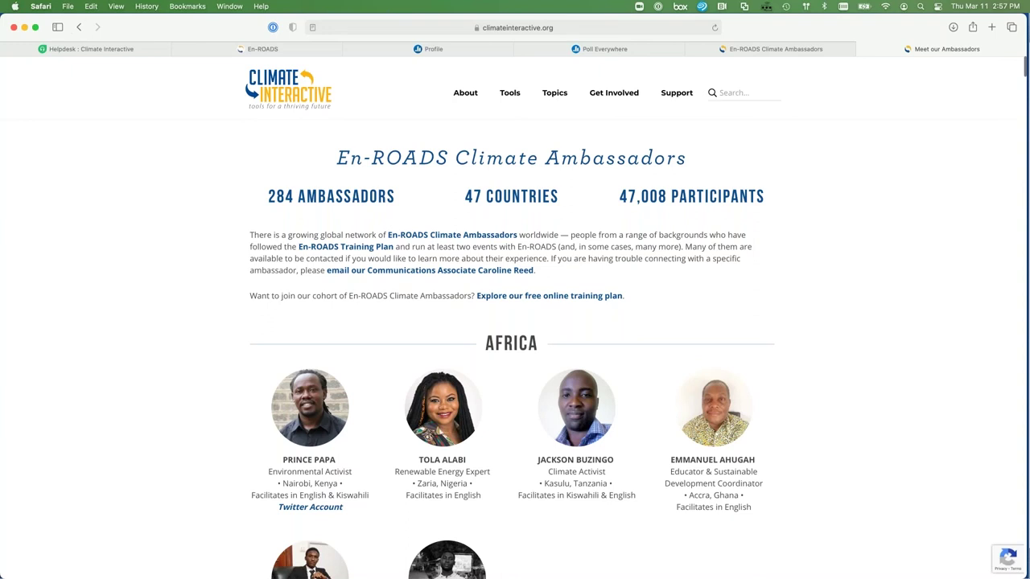
Step: Open the Climate Action Simulation Game page and review its overview, game features and introductory video section
mouse_move(507, 104)
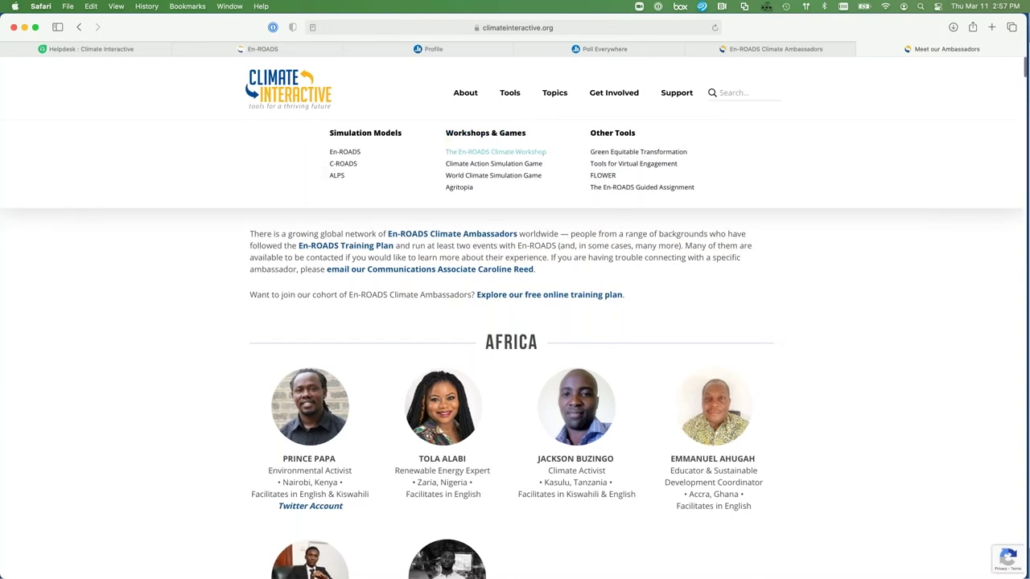
left_click(505, 165)
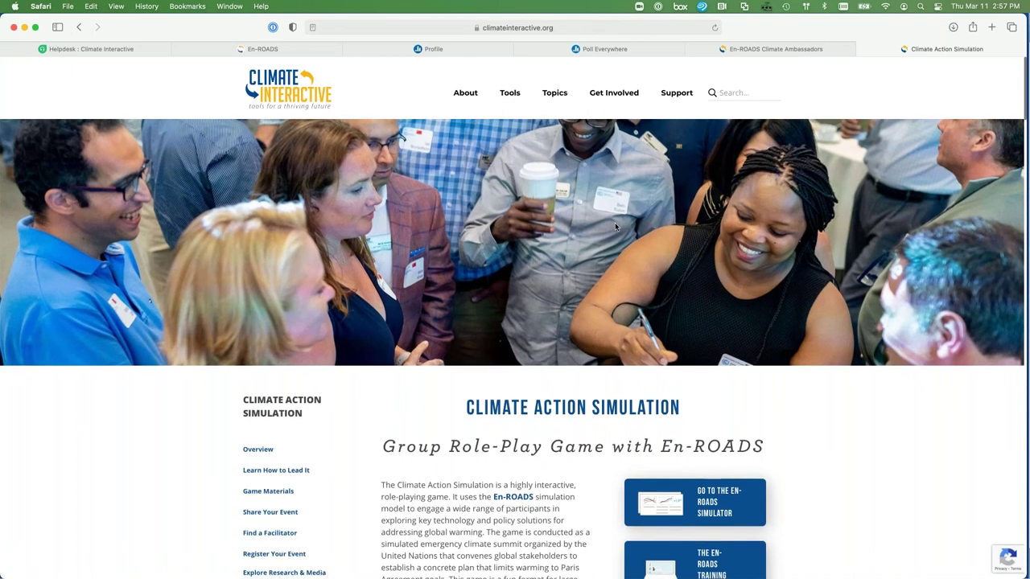
scroll(616, 226, "down", 5)
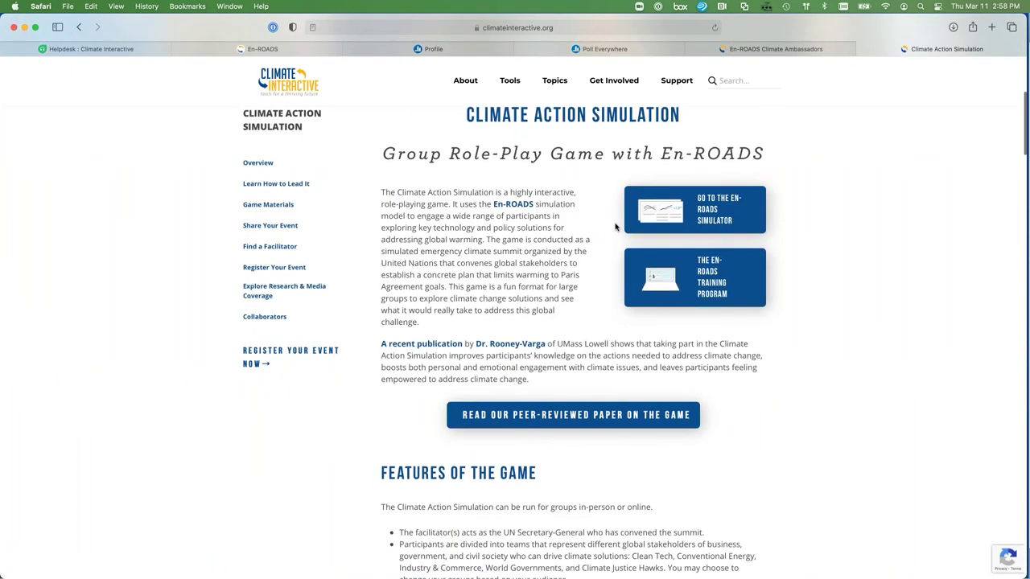
scroll(616, 226, "down", 5)
scroll(641, 290, "down", 5)
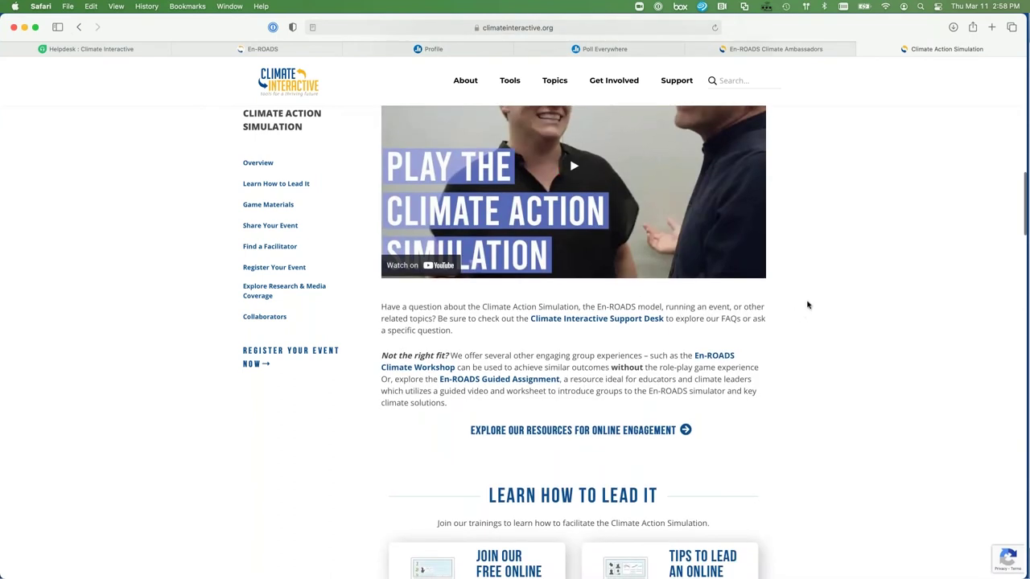
Step: Open the En-ROADS Climate Workshop page and review its overview, how it works and the resources for learning to lead it
scroll(807, 301, "up", 10)
mouse_move(510, 84)
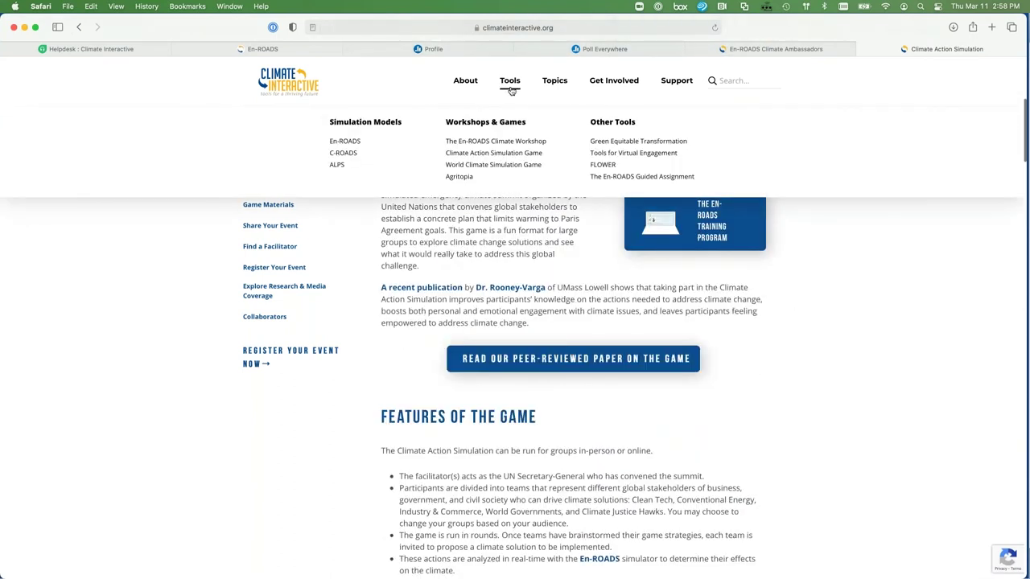
left_click(514, 143)
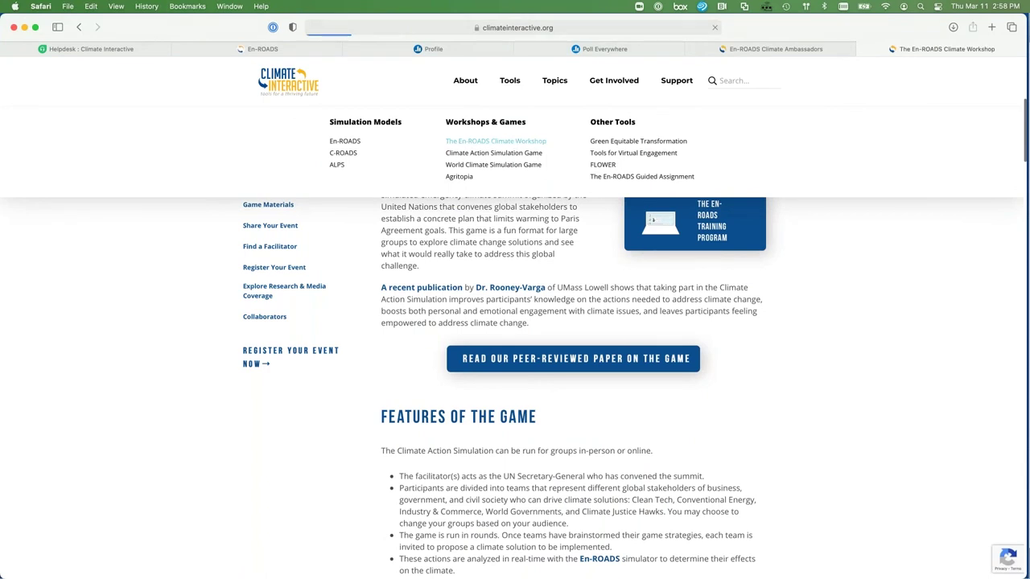
scroll(515, 338, "down", 10)
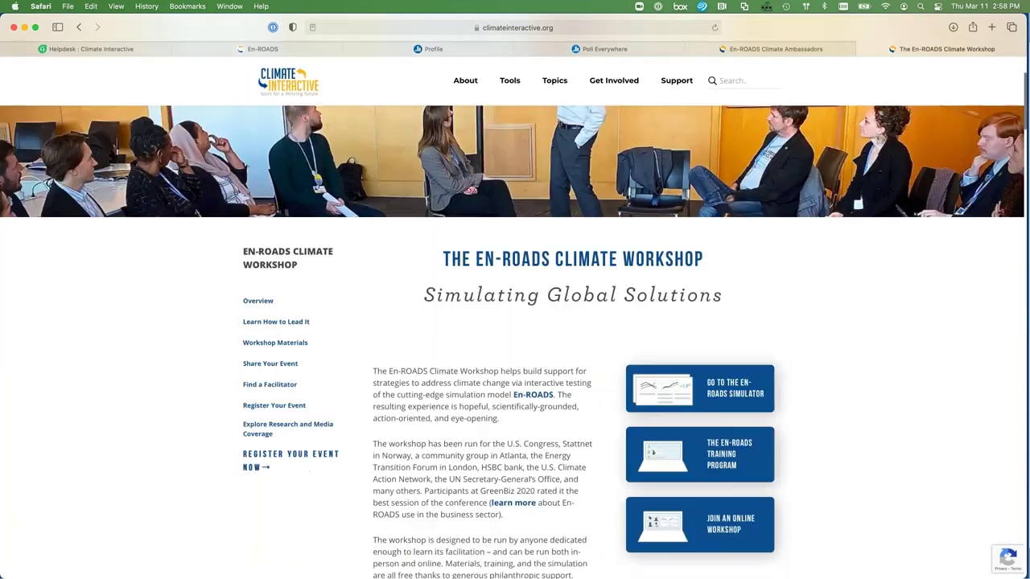
scroll(580, 338, "down", 8)
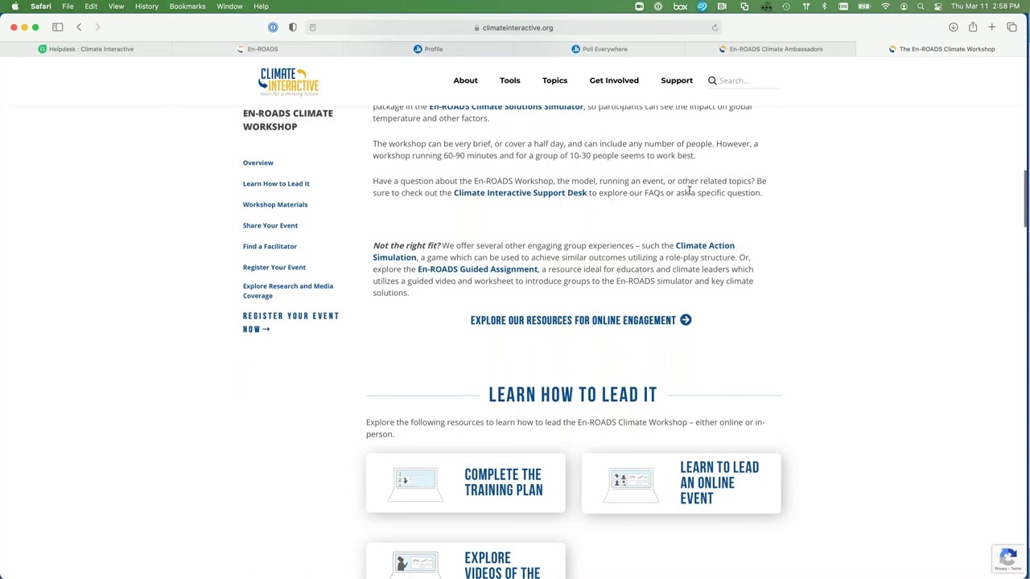
scroll(689, 191, "up", 5)
scroll(573, 354, "up", 1)
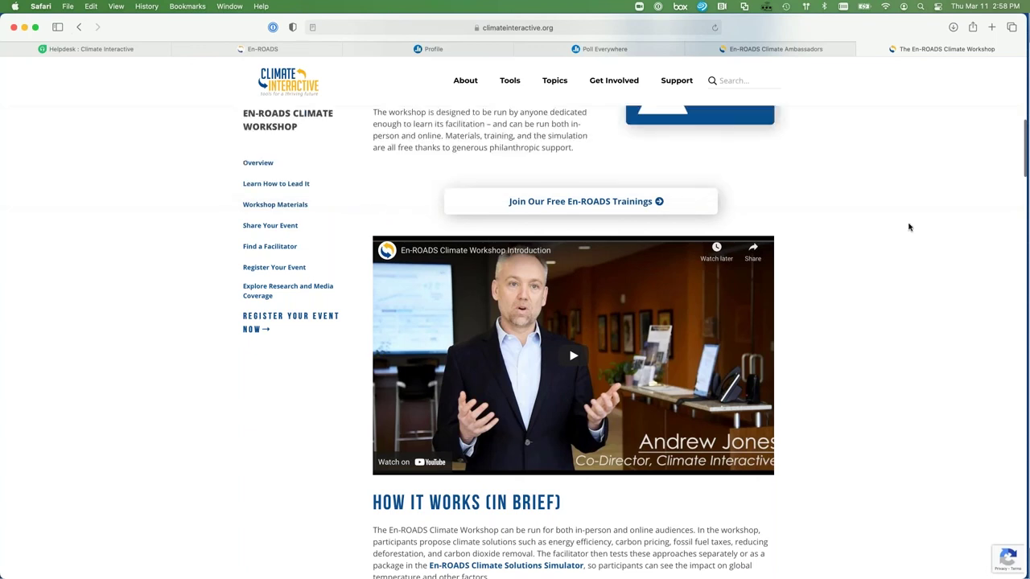
scroll(909, 227, "down", 5)
scroll(910, 227, "down", 3)
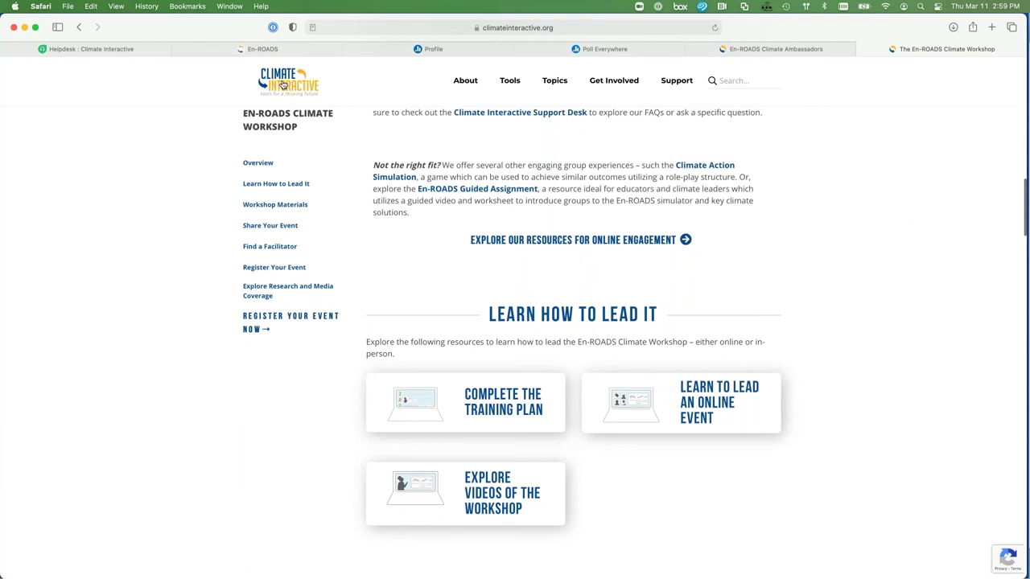
Step: Return to the Climate Interactive home page
left_click(283, 85)
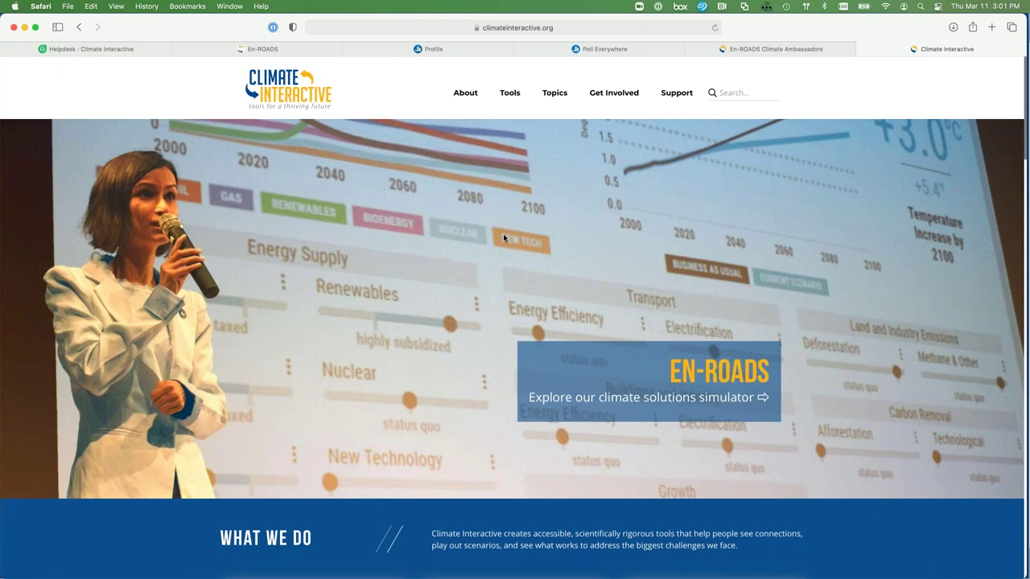
key("super+Tab")
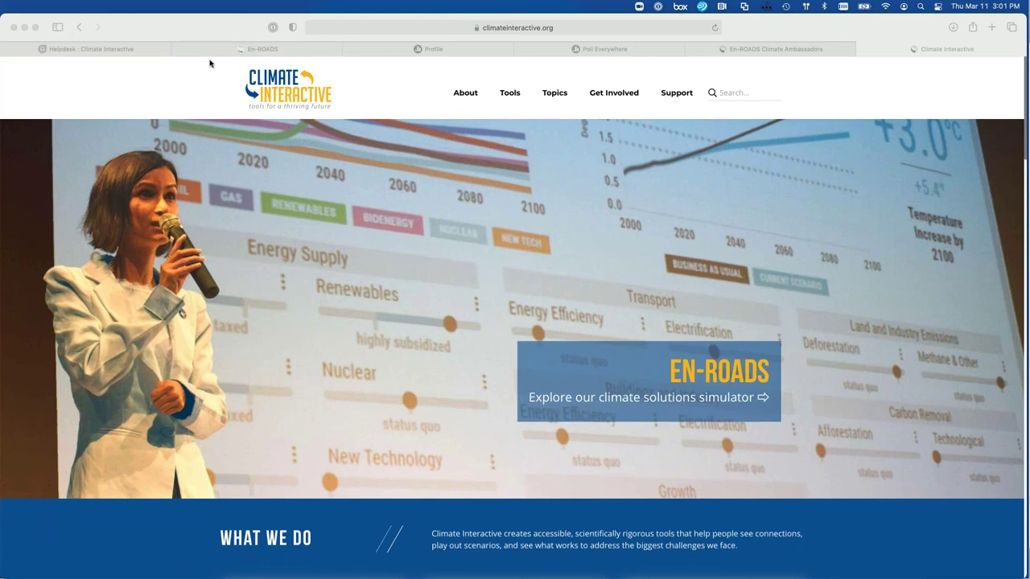
left_click(474, 135)
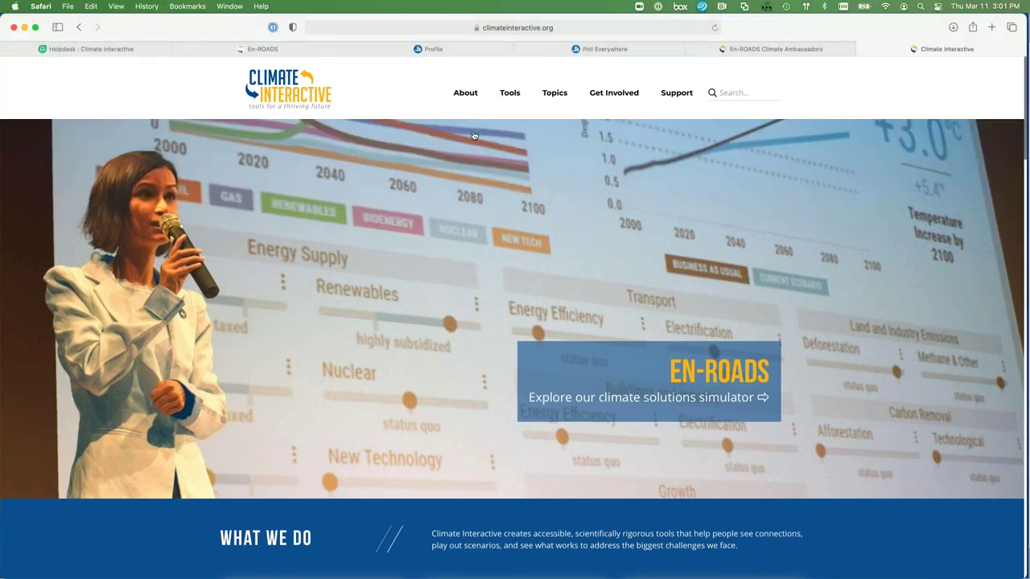
Step: Switch back to the En-ROADS simulator and expand the economic impact of climate change settings in the simulation assumptions
left_click(263, 51)
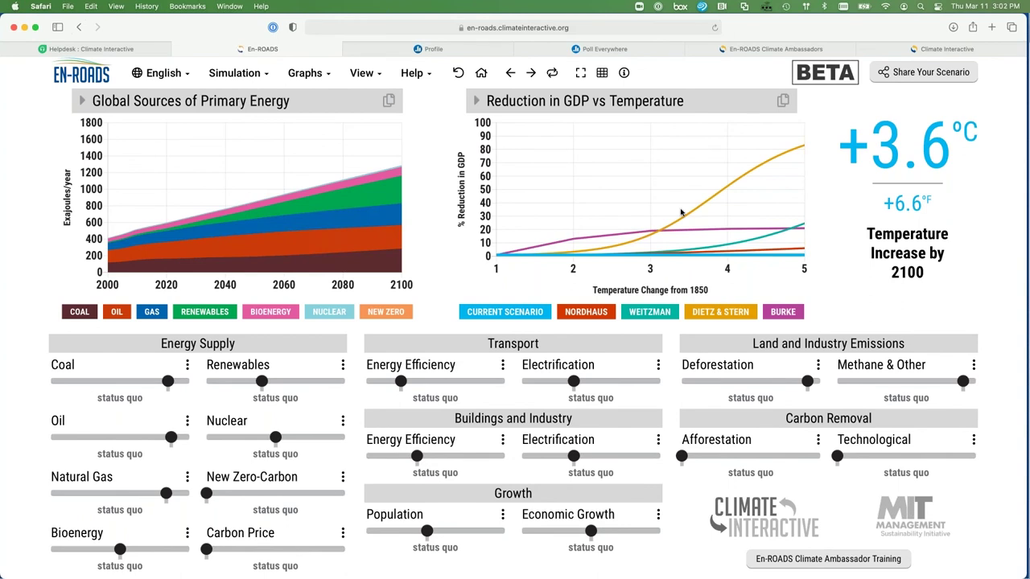
left_click(224, 74)
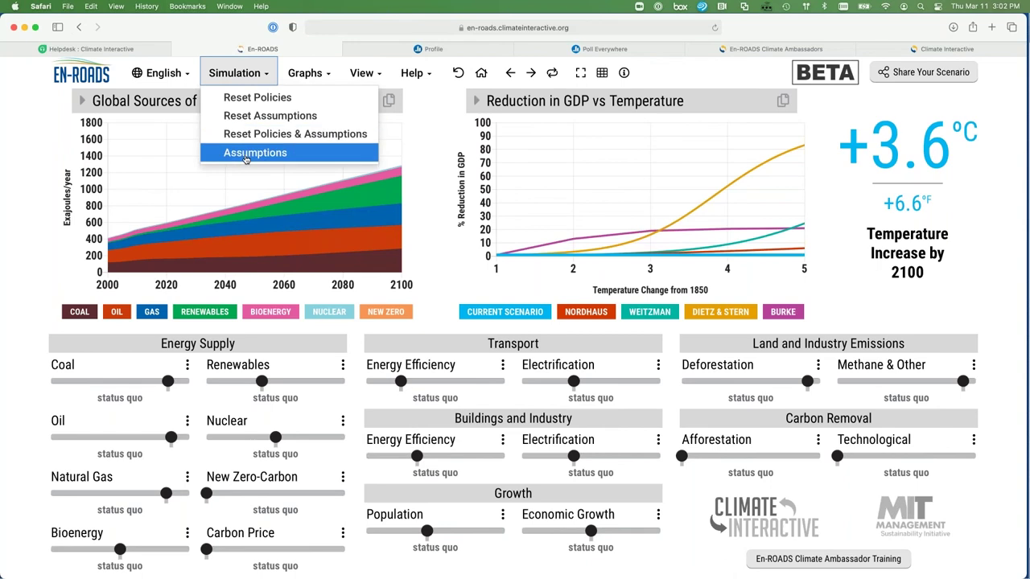
left_click(245, 159)
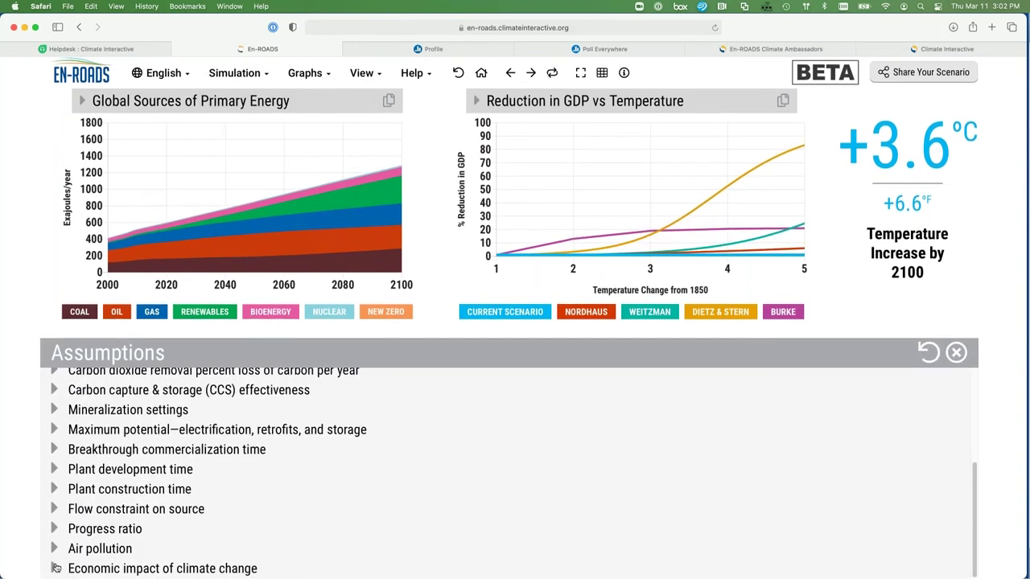
left_click(55, 568)
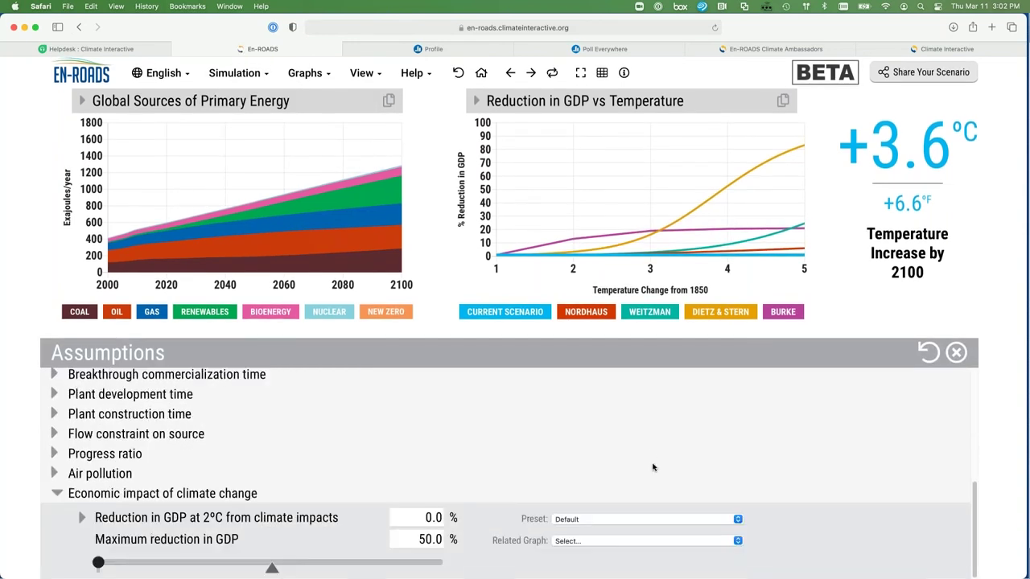
Step: Compare the Burke and Dietz & Stern presets for the economic impact of climate change, ending with Dietz & Stern applied
left_click(590, 519)
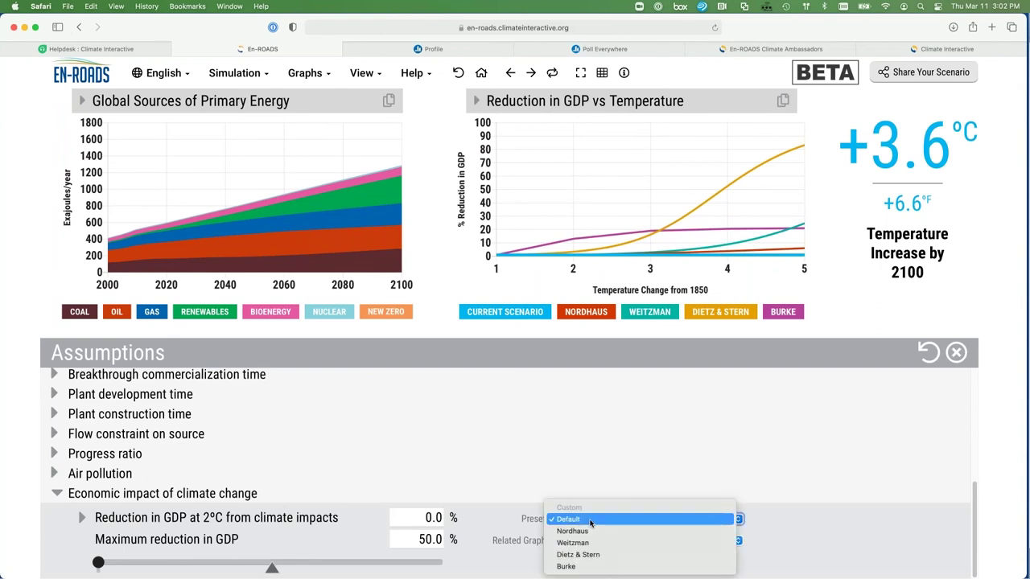
left_click(597, 567)
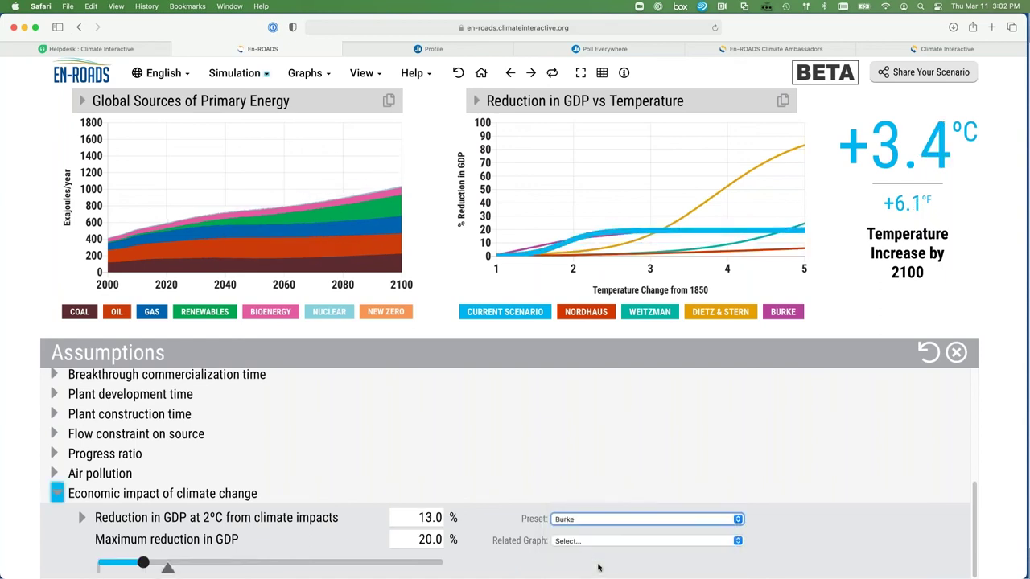
left_click(590, 519)
left_click(586, 508)
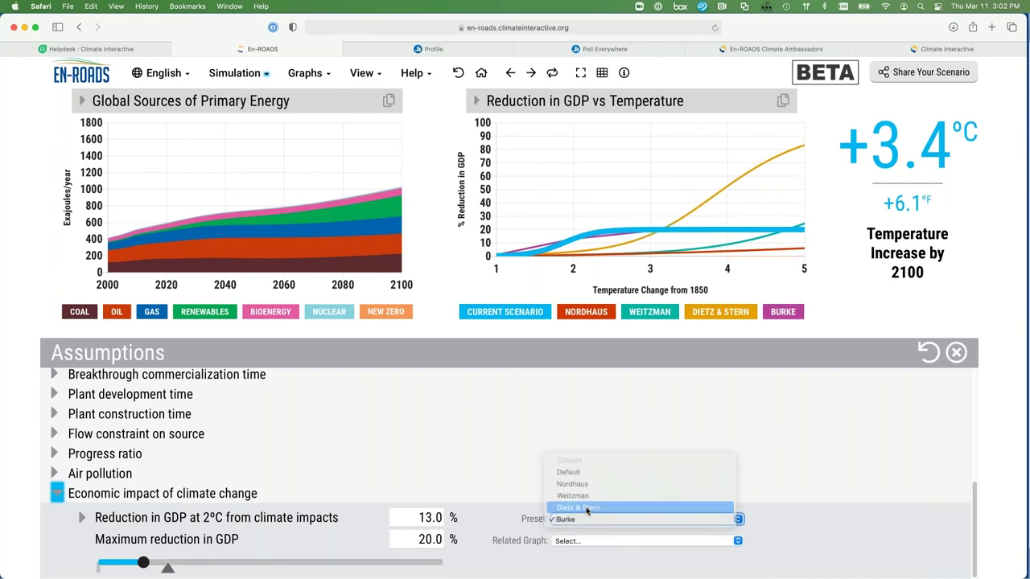
left_click(595, 520)
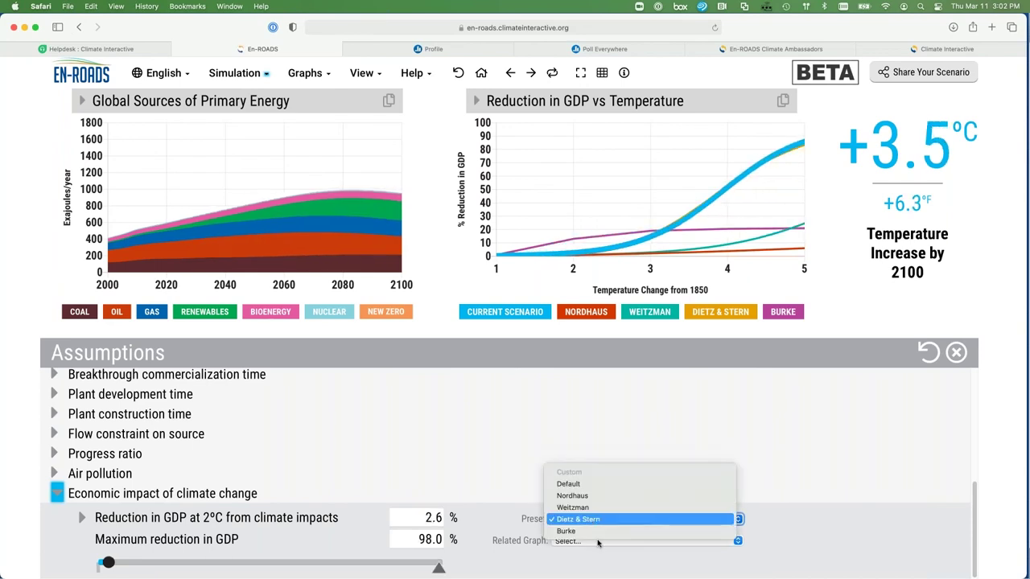
left_click(596, 532)
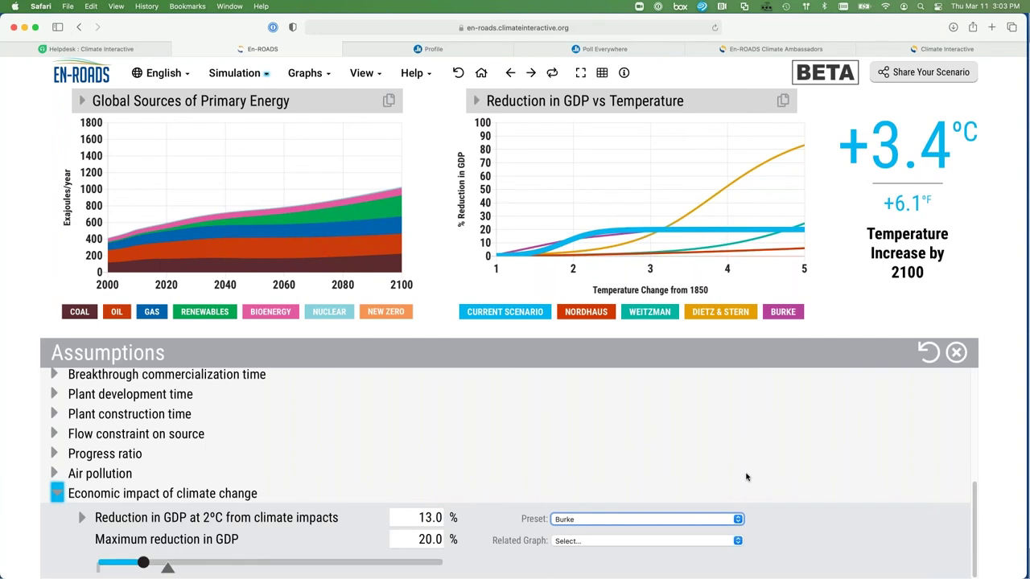
left_click(659, 519)
left_click(658, 508)
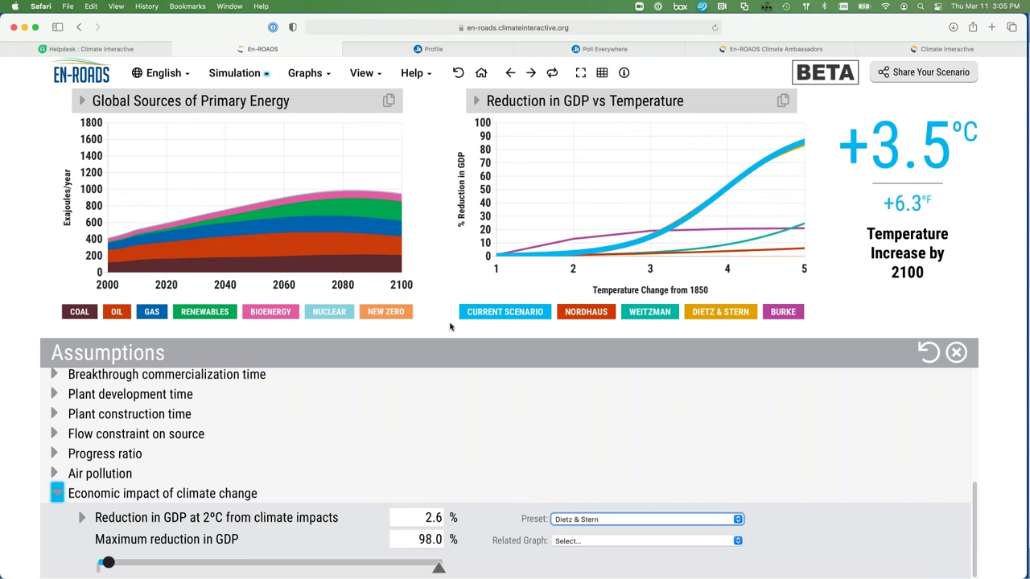
Step: Expand the GDP reduction description and view its cited Weitzman (2012) and Nordhaus (2017) papers, returning to En-ROADS after each
left_click(84, 519)
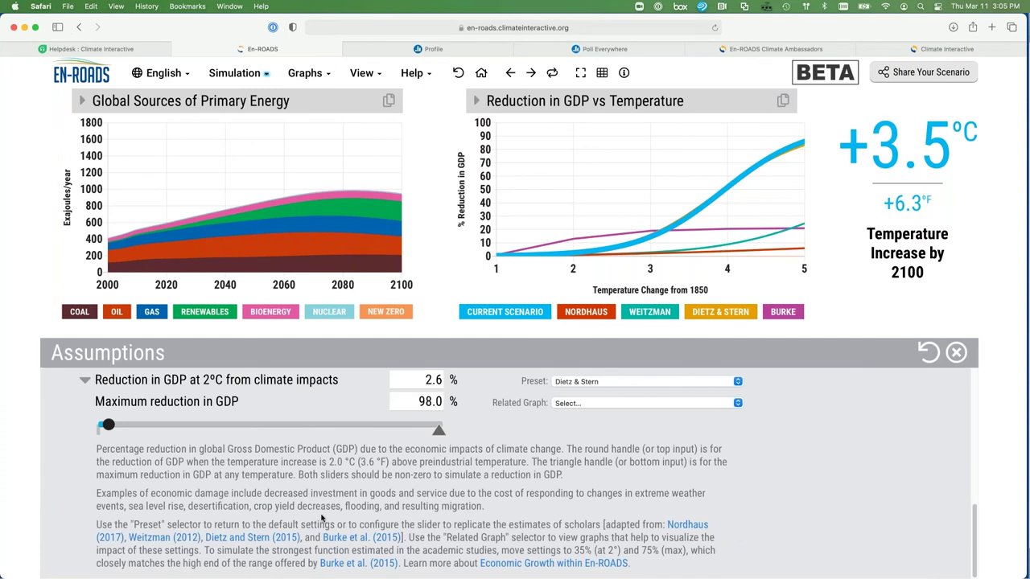
left_click(87, 381)
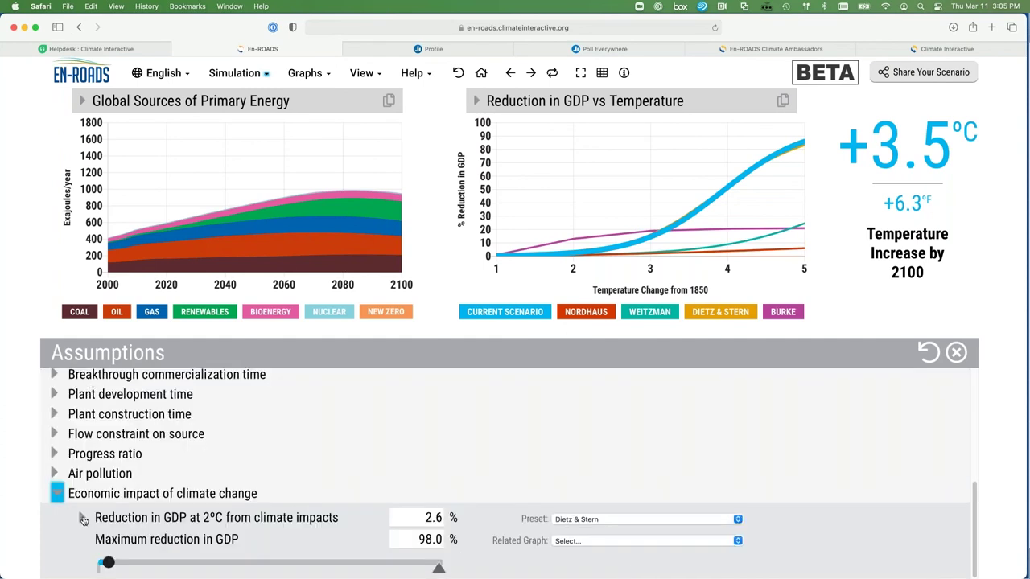
left_click(84, 519)
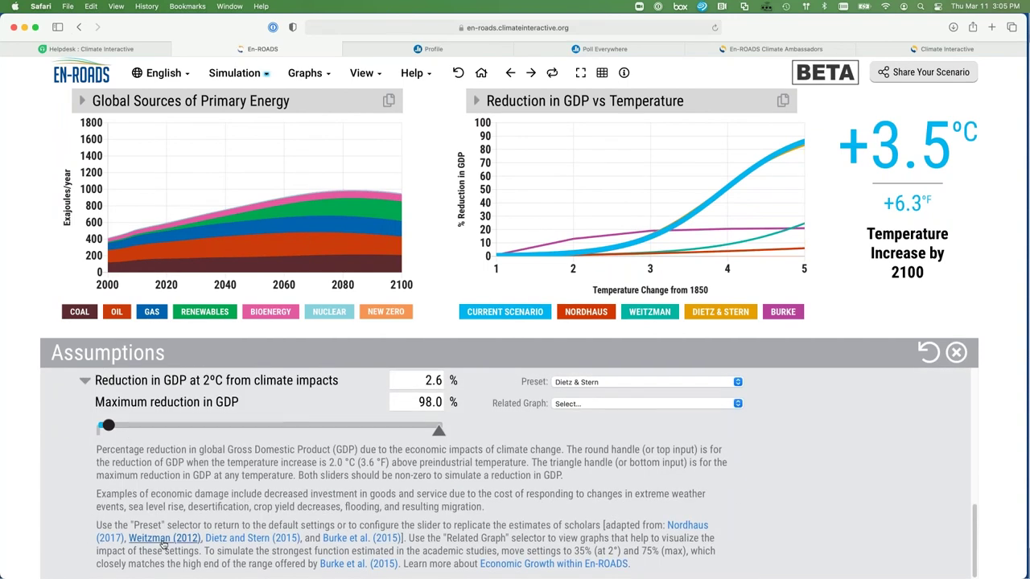
left_click(164, 540)
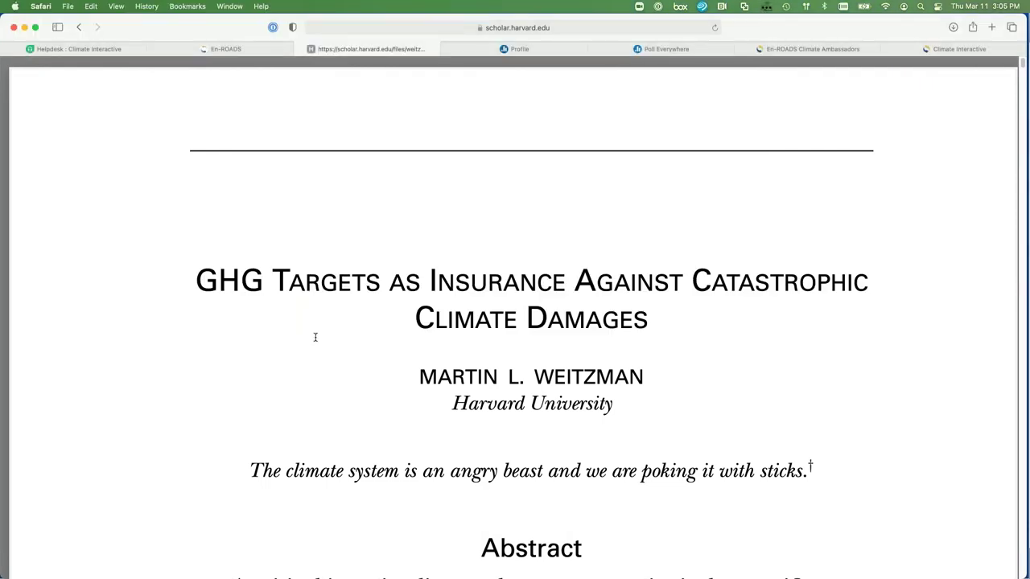
left_click(234, 51)
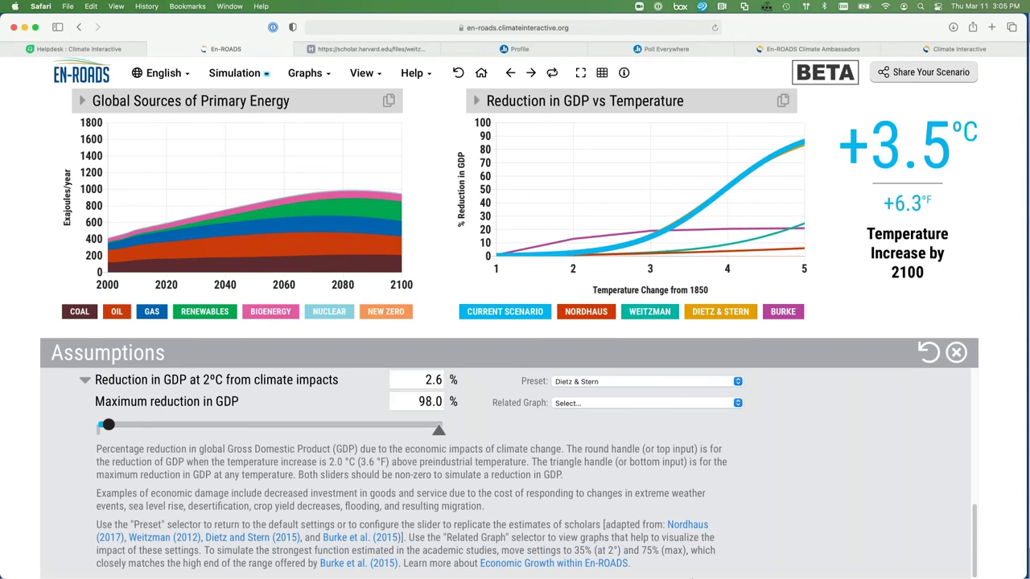
left_click(688, 525)
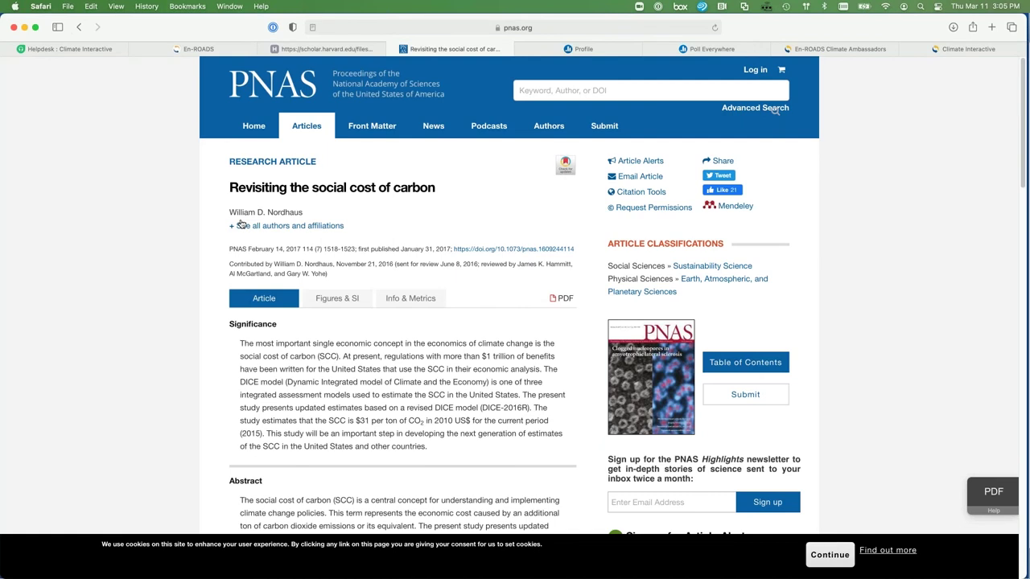
left_click(193, 50)
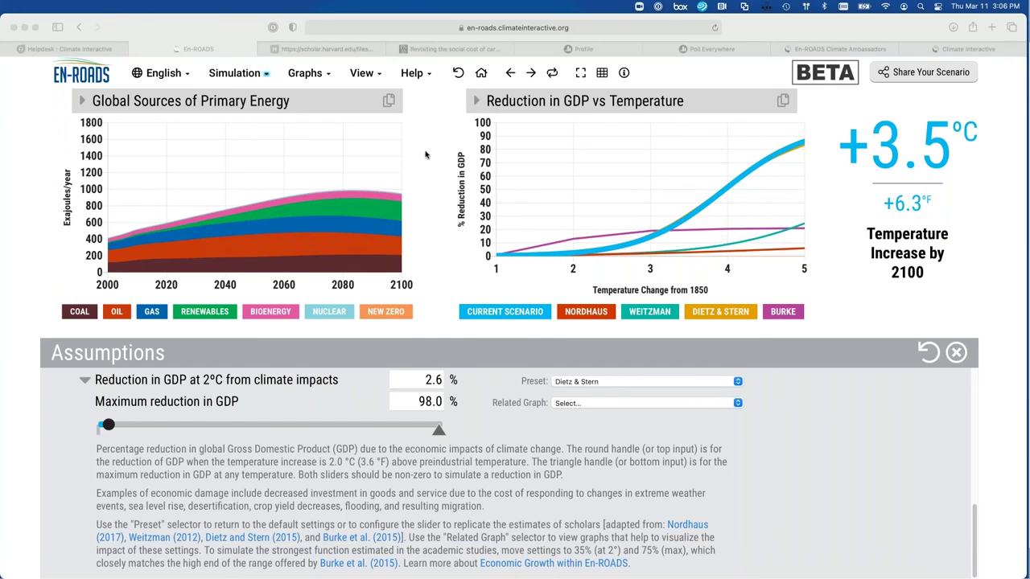
Step: Reset all policies and assumptions, and apply the Nordhaus preset to the economic impact of climate change assumptions
left_click(422, 217)
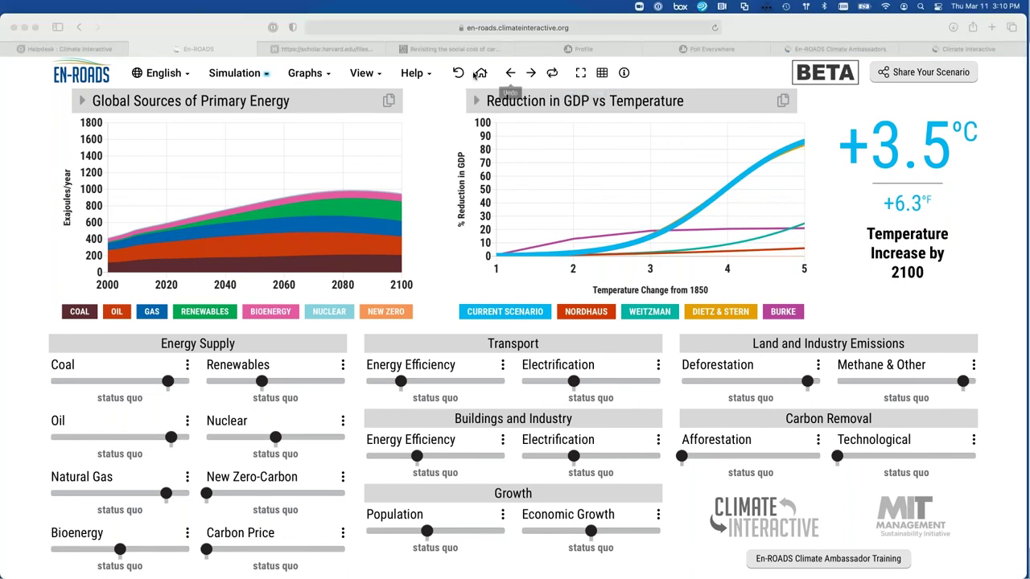
left_click(459, 73)
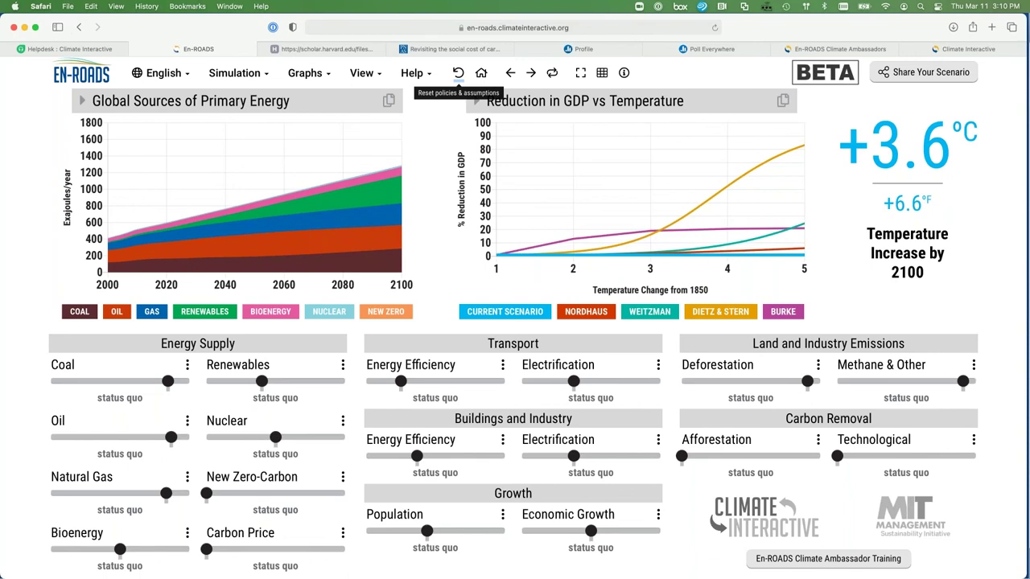
left_click(234, 73)
left_click(239, 154)
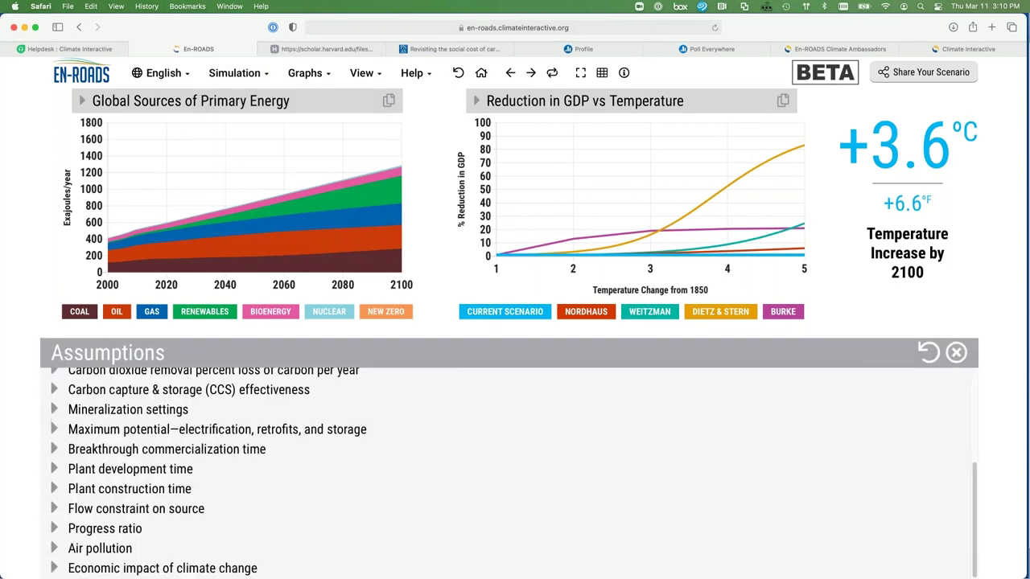
left_click(57, 568)
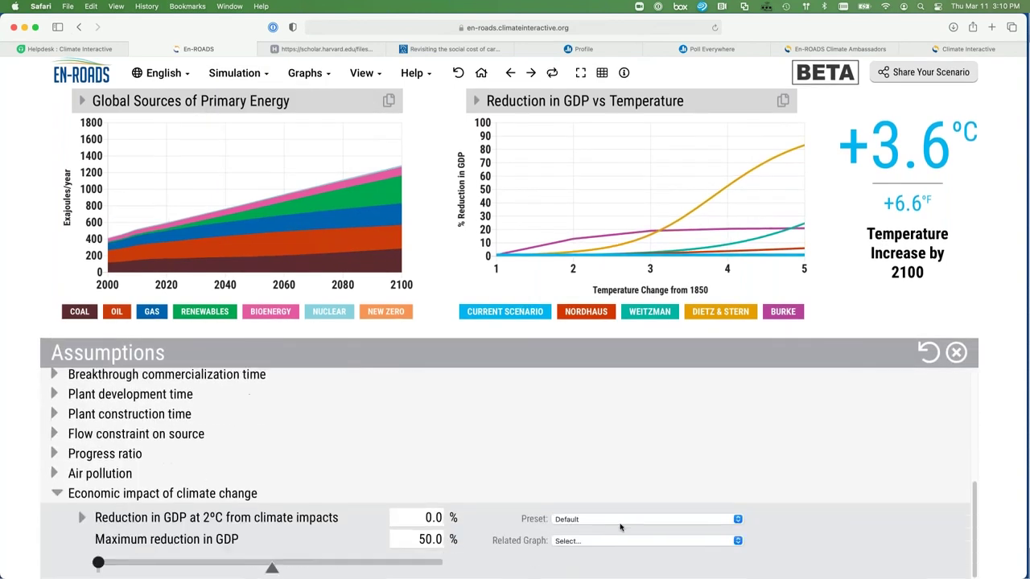
left_click(620, 523)
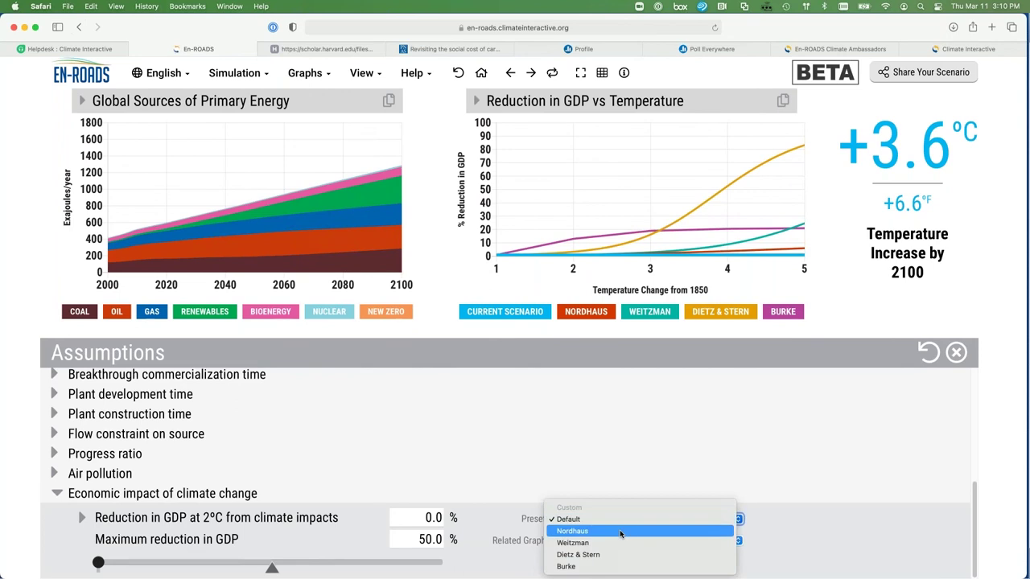
left_click(620, 531)
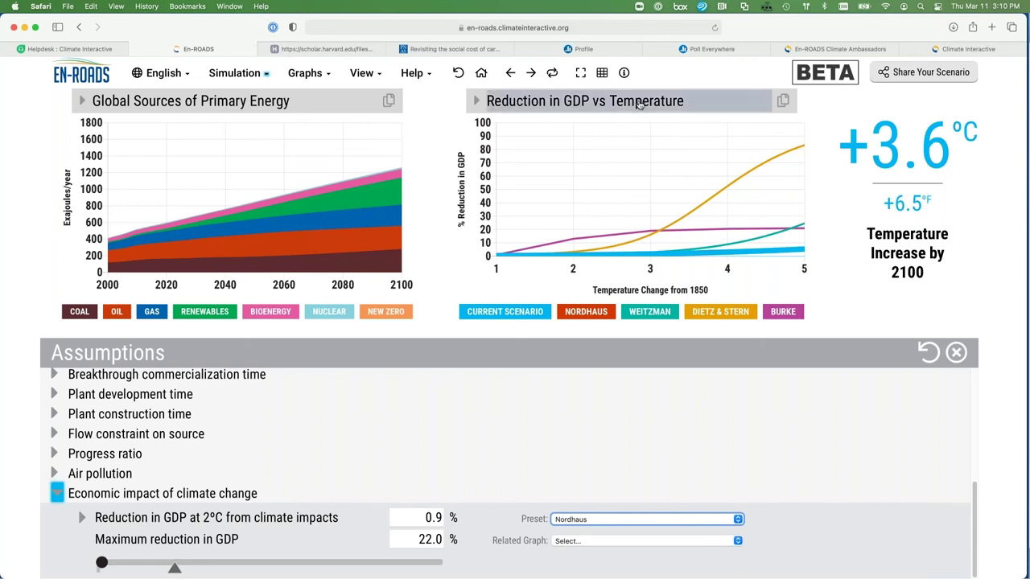
Step: Reopen the economic impact of climate change assumptions and choose Reduction in GDP vs Temperature as the related graph
left_click(244, 71)
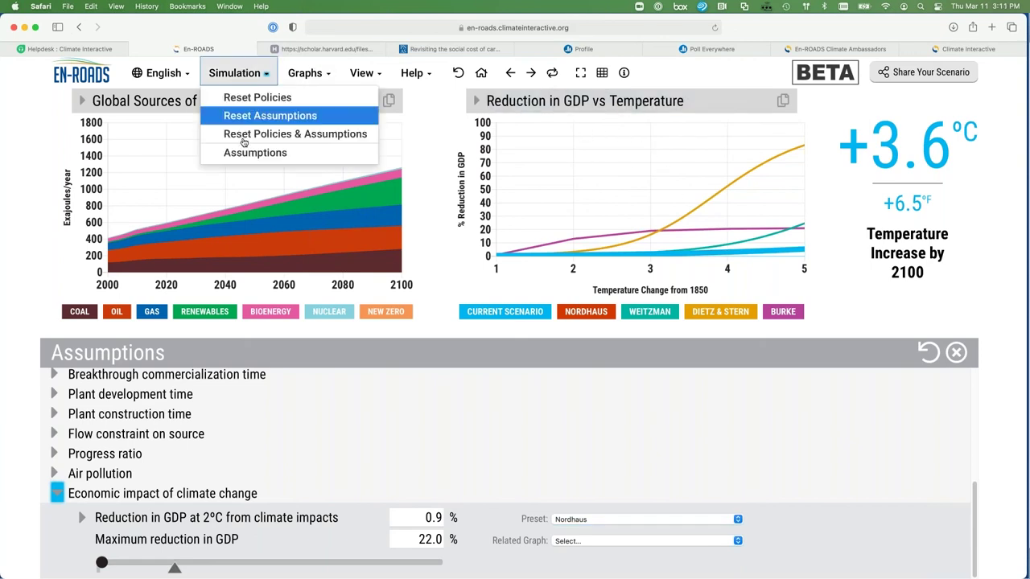
left_click(258, 153)
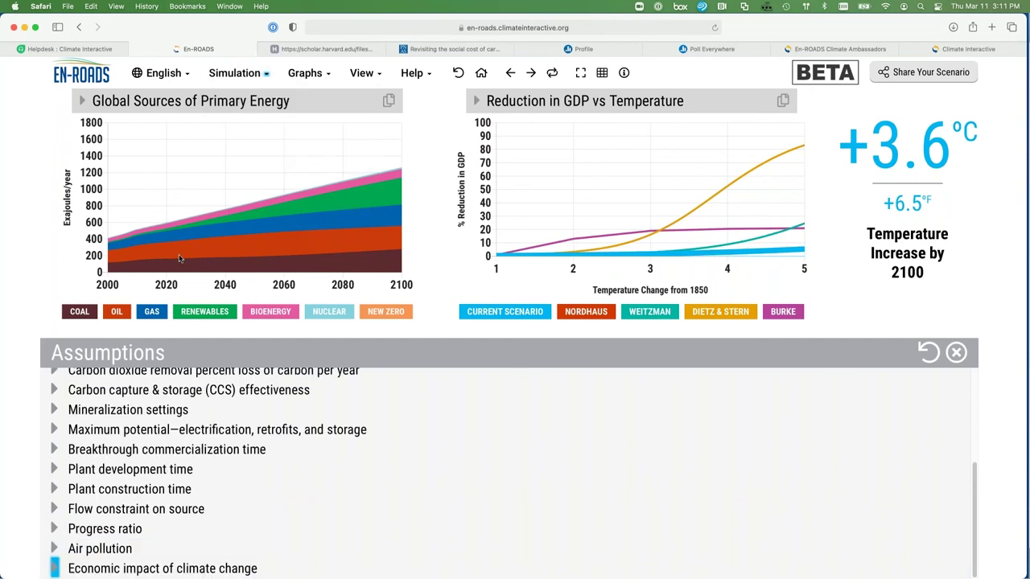
left_click(55, 569)
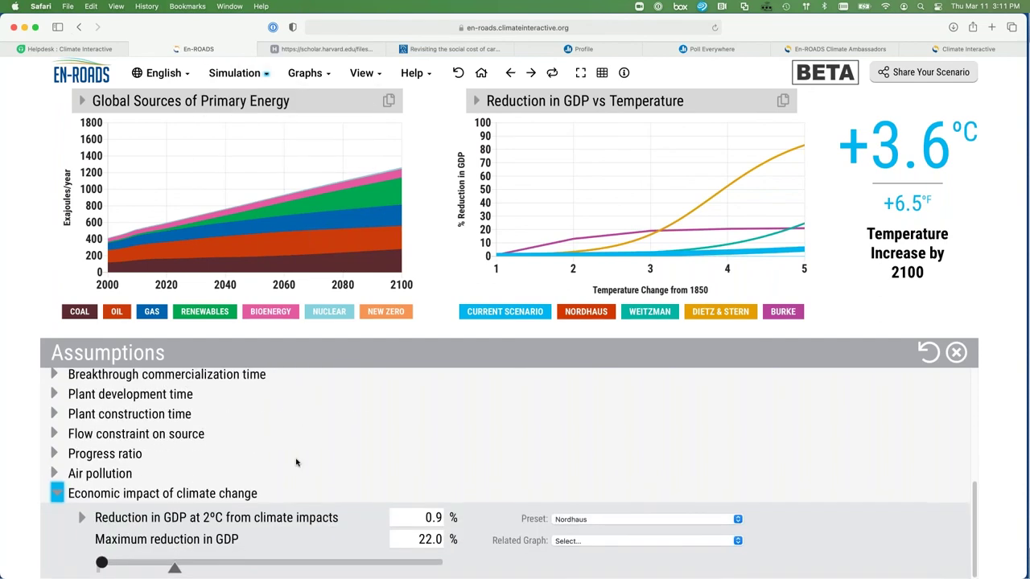
left_click(634, 542)
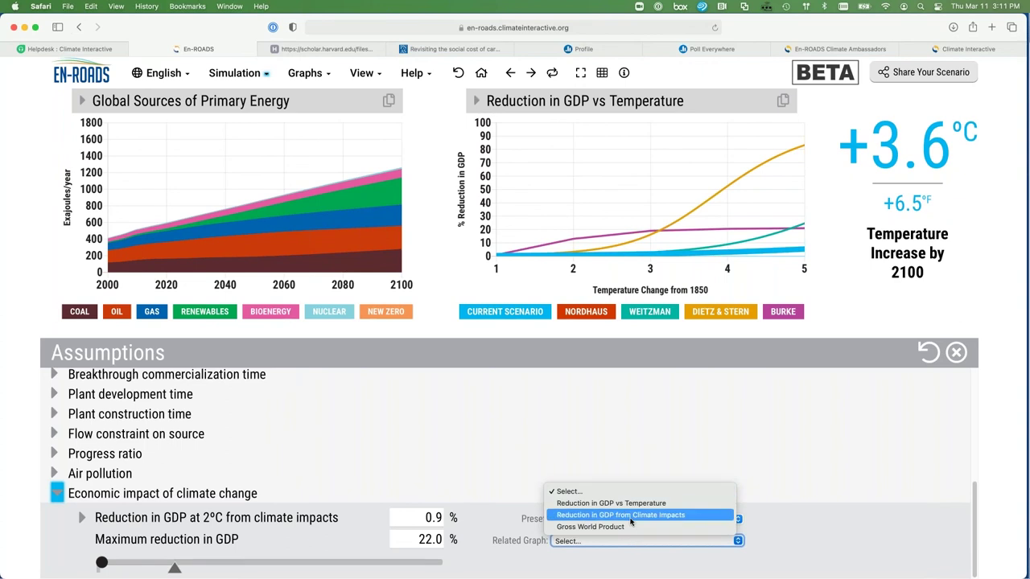
key("Up")
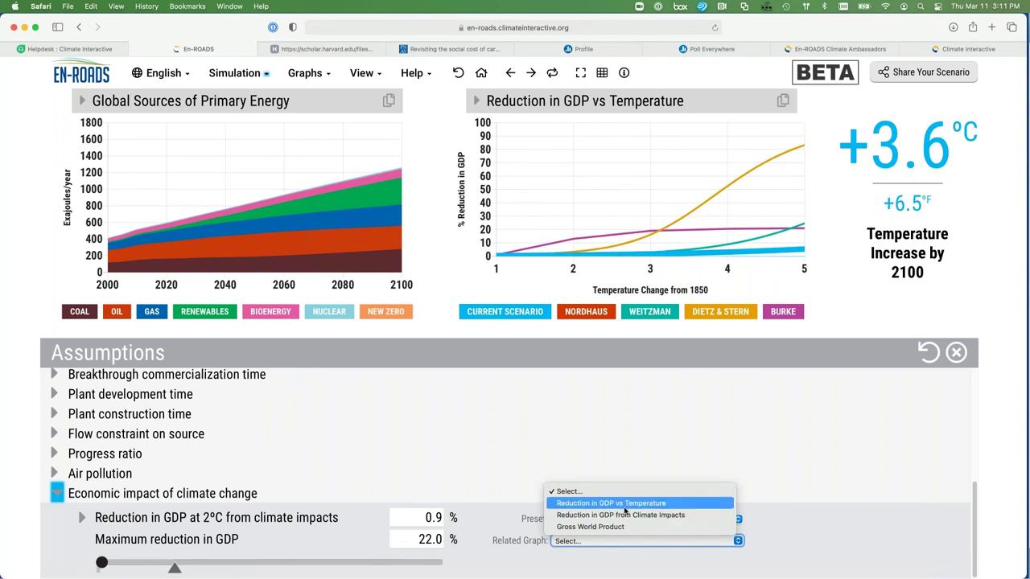
left_click(634, 504)
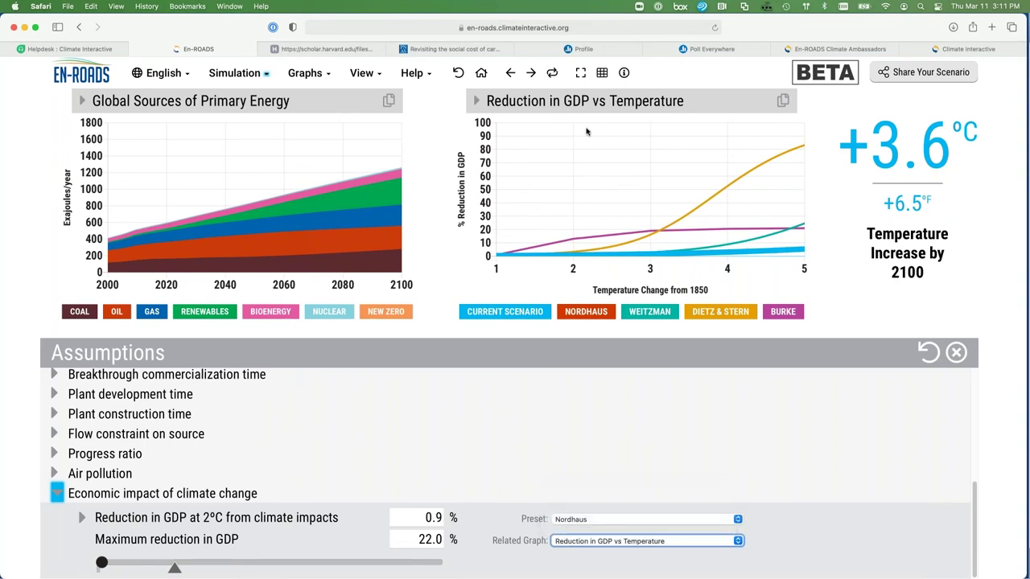
Step: Reset the graphs and replace Greenhouse Gas Net Emissions with the Reduction in GDP vs Temperature graph from the Impacts group
left_click(481, 73)
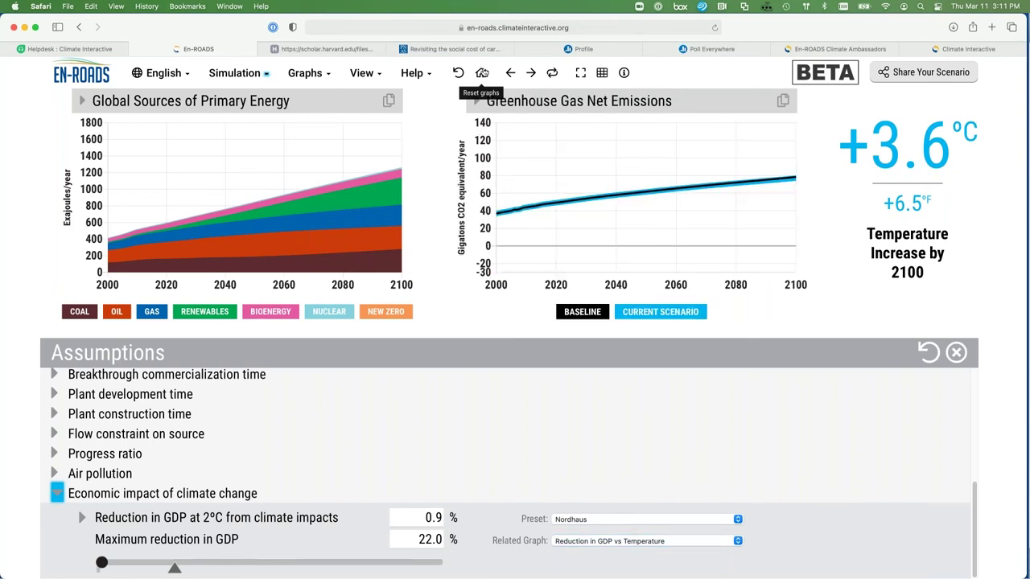
left_click(609, 106)
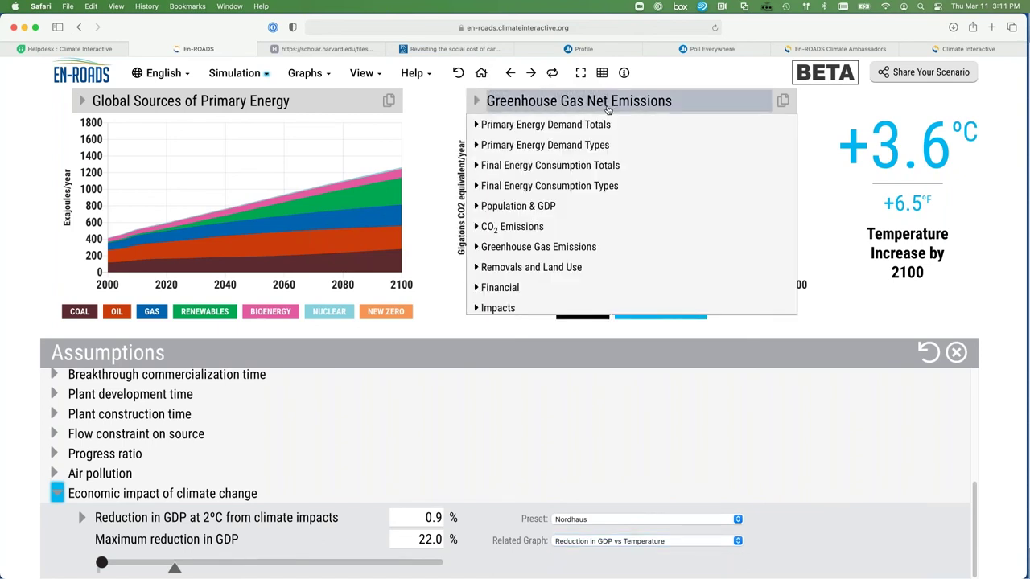
left_click(478, 107)
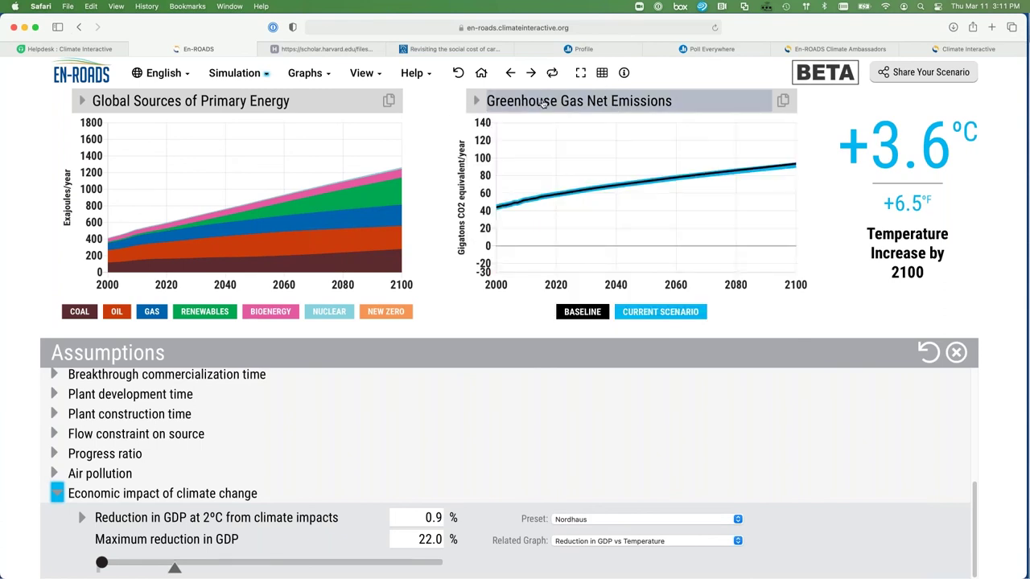
left_click(544, 103)
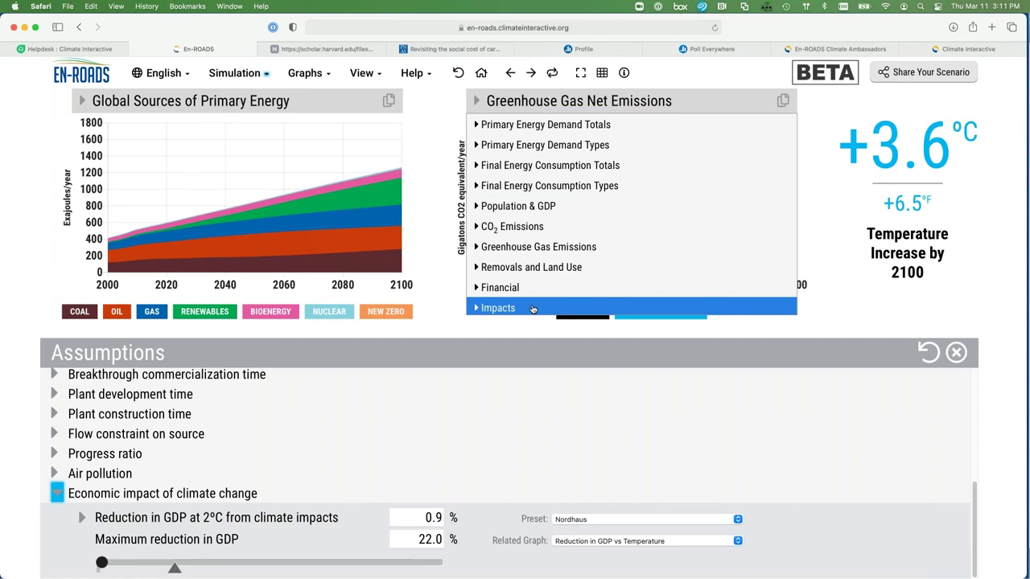
left_click(532, 309)
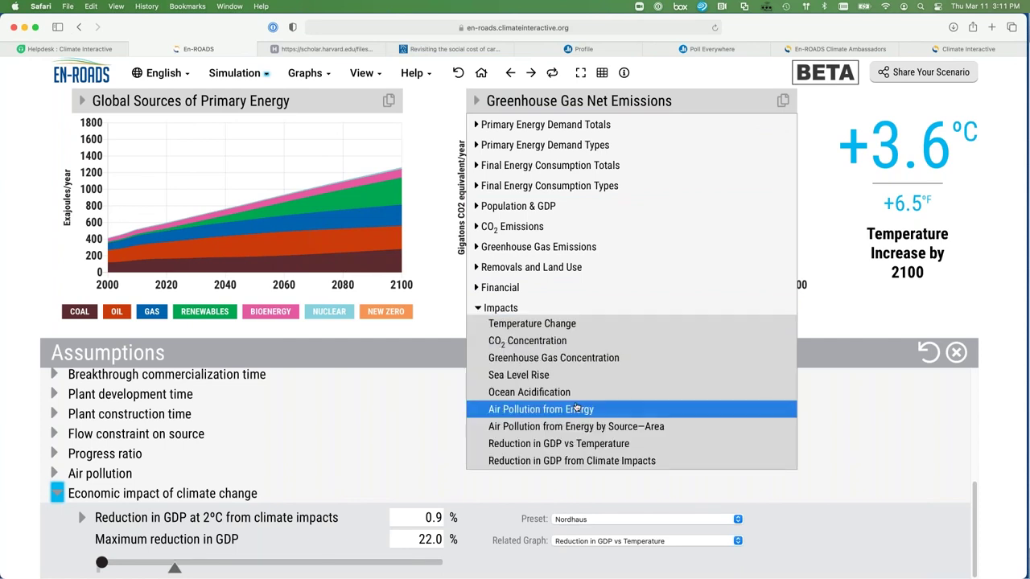
left_click(585, 447)
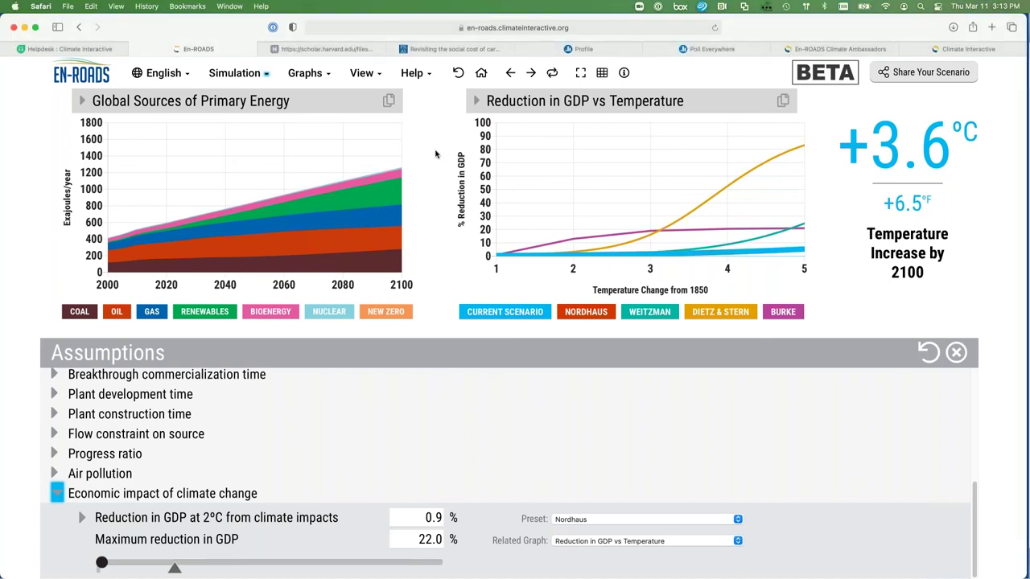
Step: Close the assumptions, reopen them and expand the economic impact of climate change settings
key("Escape")
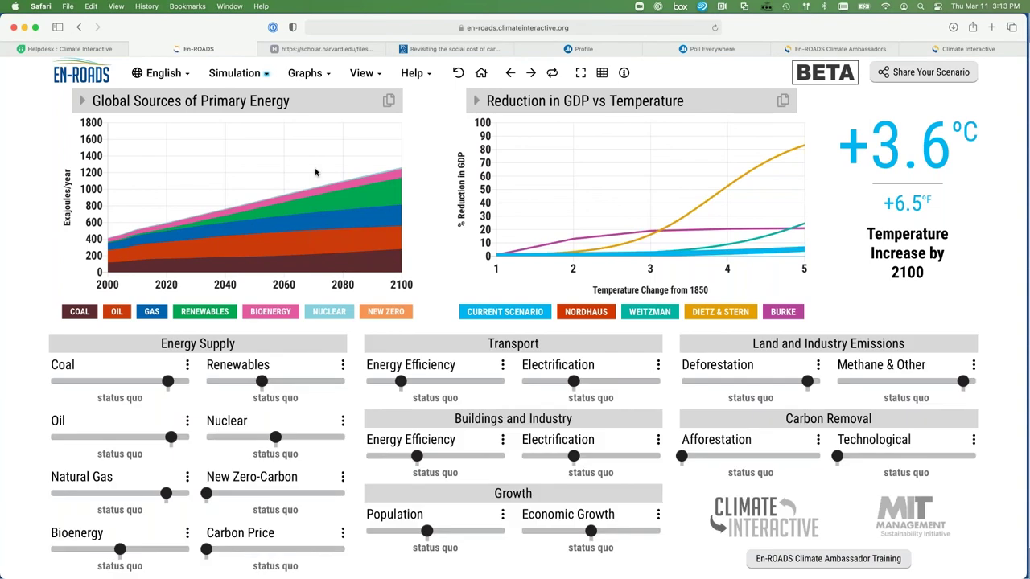
left_click(233, 76)
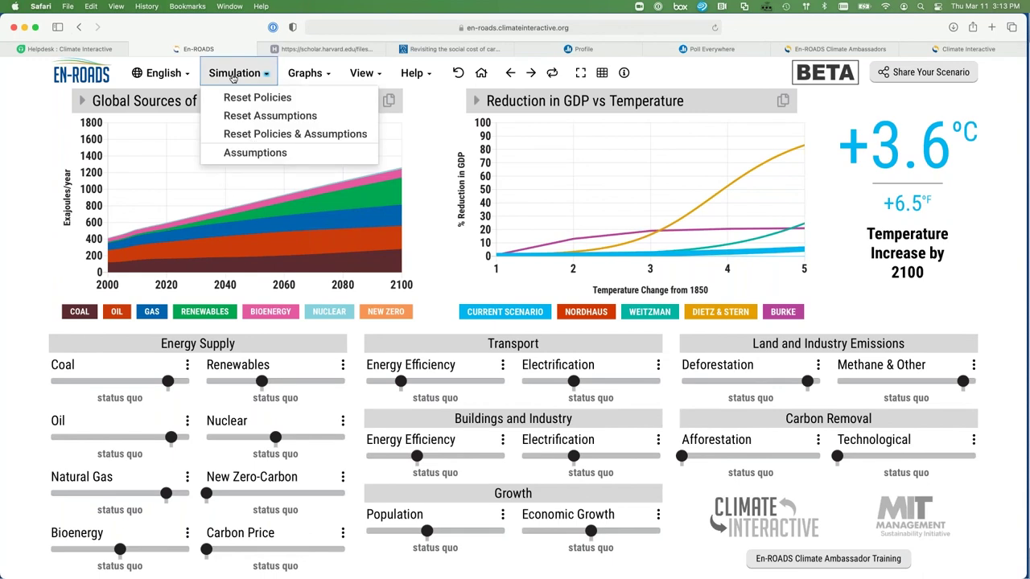
left_click(250, 158)
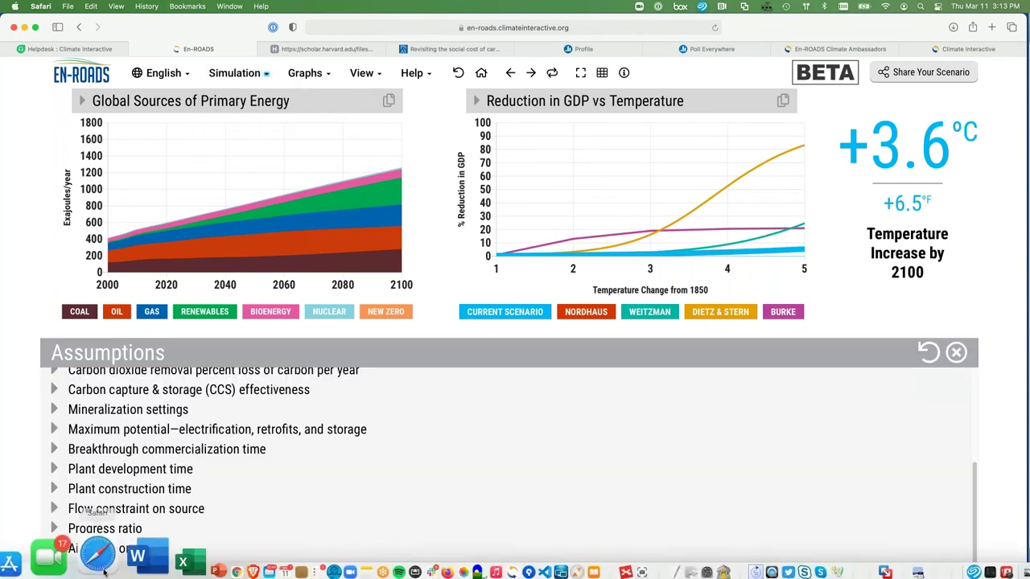
left_click(54, 568)
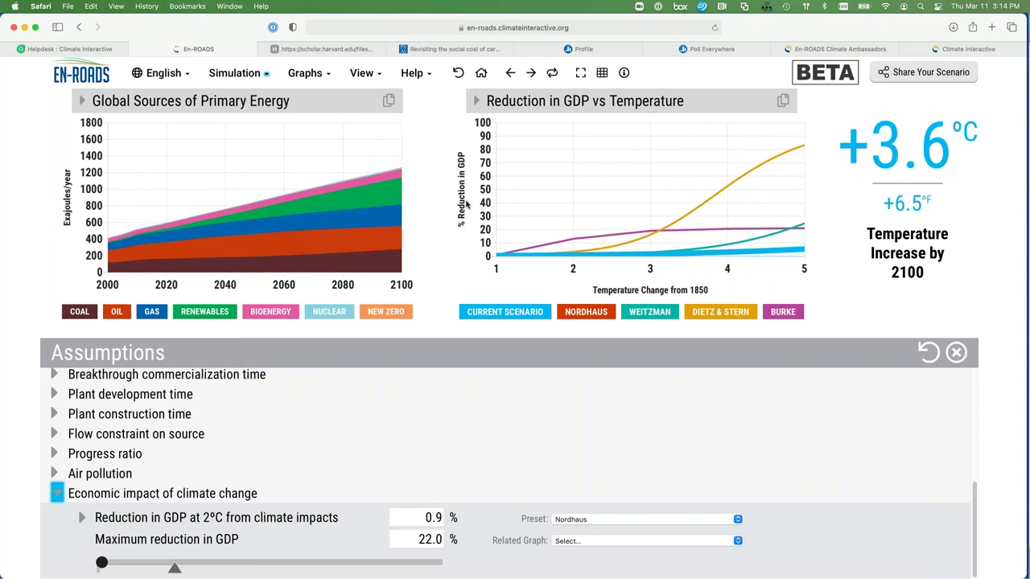
Step: Show the miniature graphs, open the Cost of Electricity graph as a main graph and examine its curves
left_click(602, 73)
left_click(275, 258)
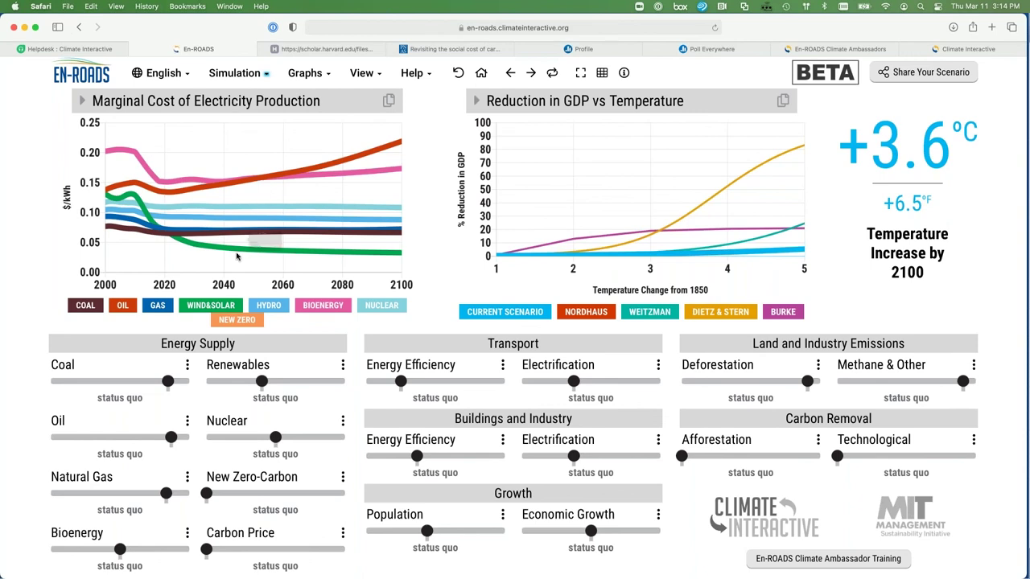
mouse_move(224, 251)
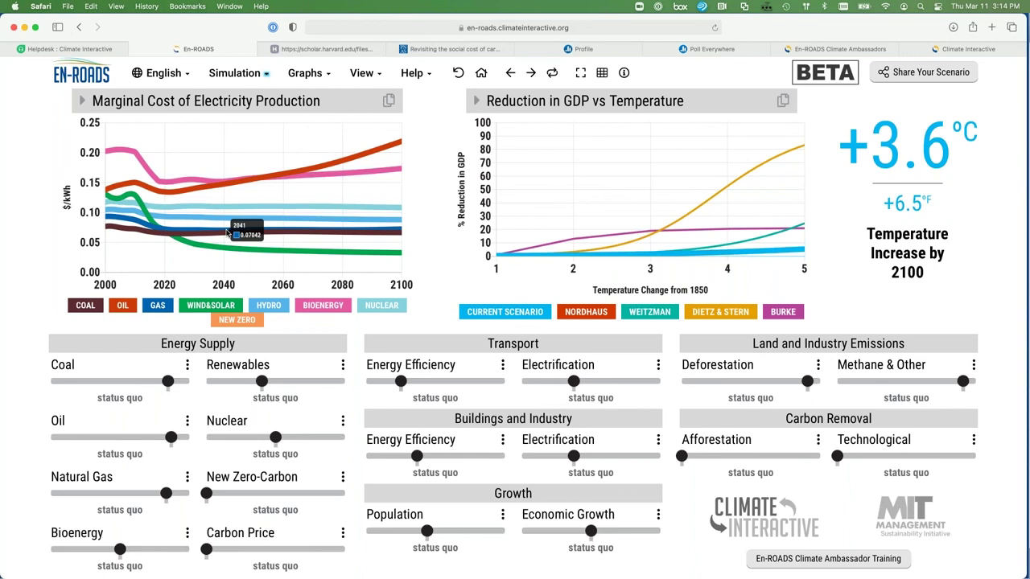
Step: Toggle between the miniature and main graphs, ending on the main view with Global Sources of Primary Energy
left_click(603, 72)
left_click(603, 73)
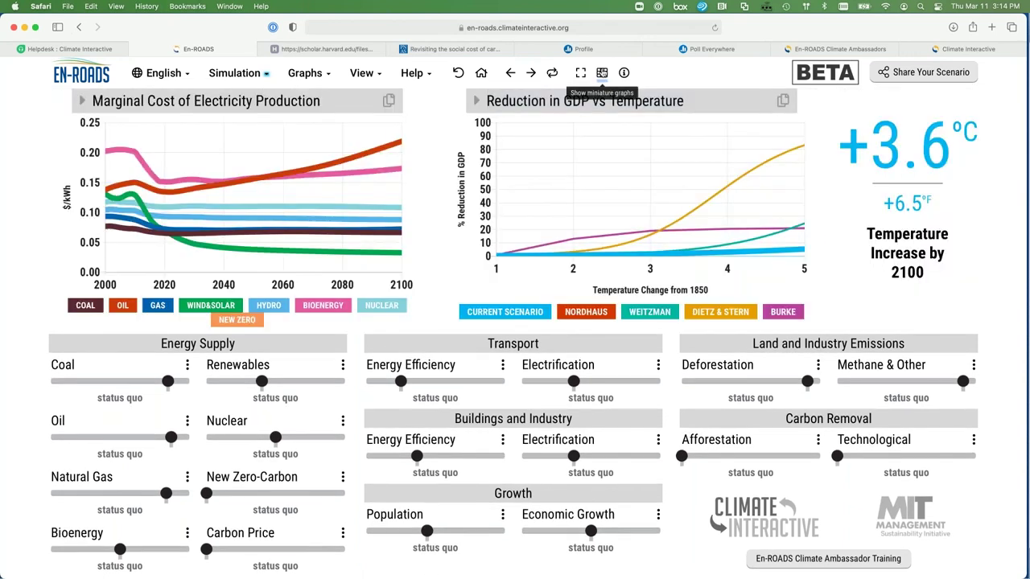
left_click(602, 72)
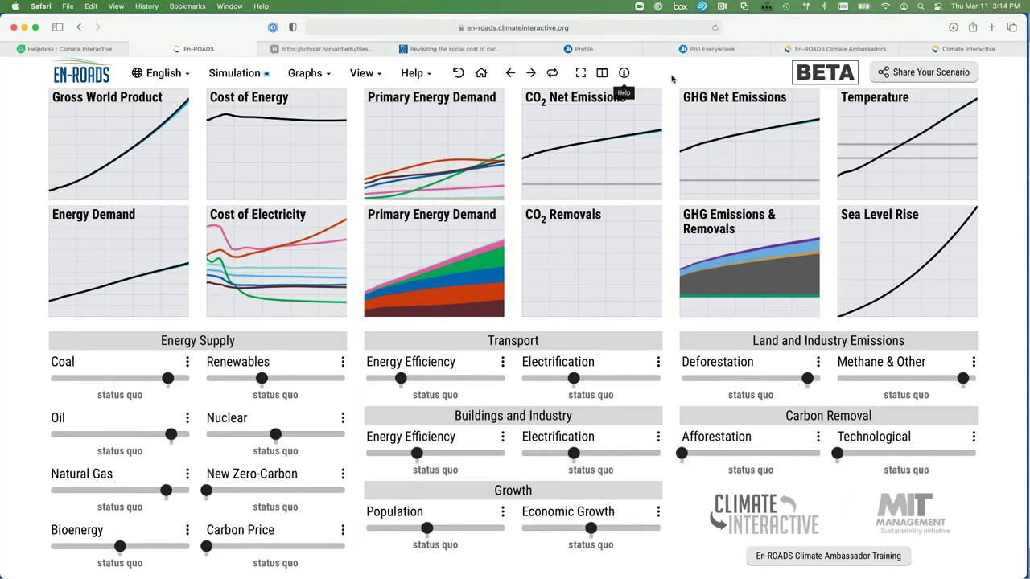
left_click(601, 73)
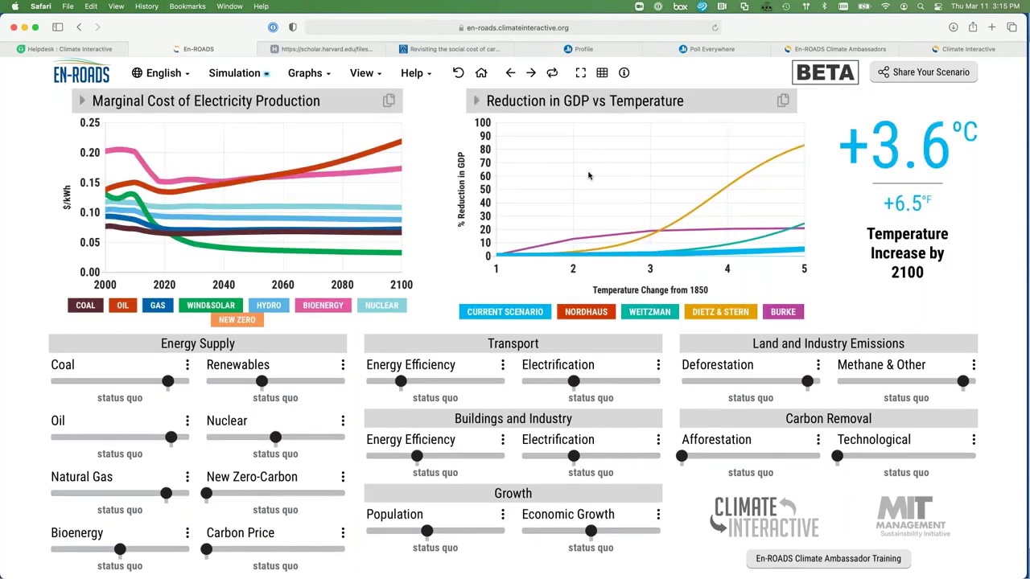
left_click(601, 74)
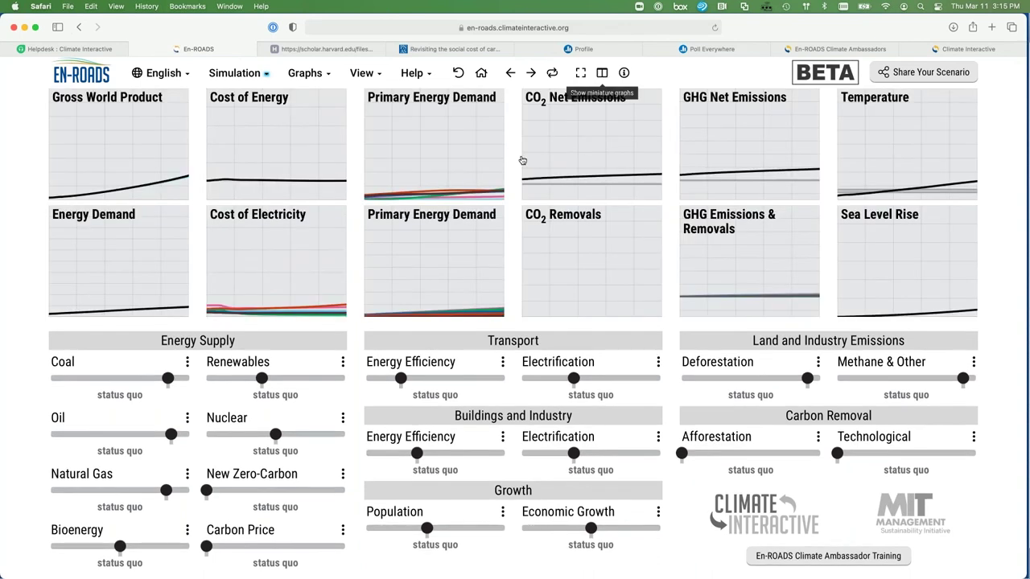
left_click(601, 73)
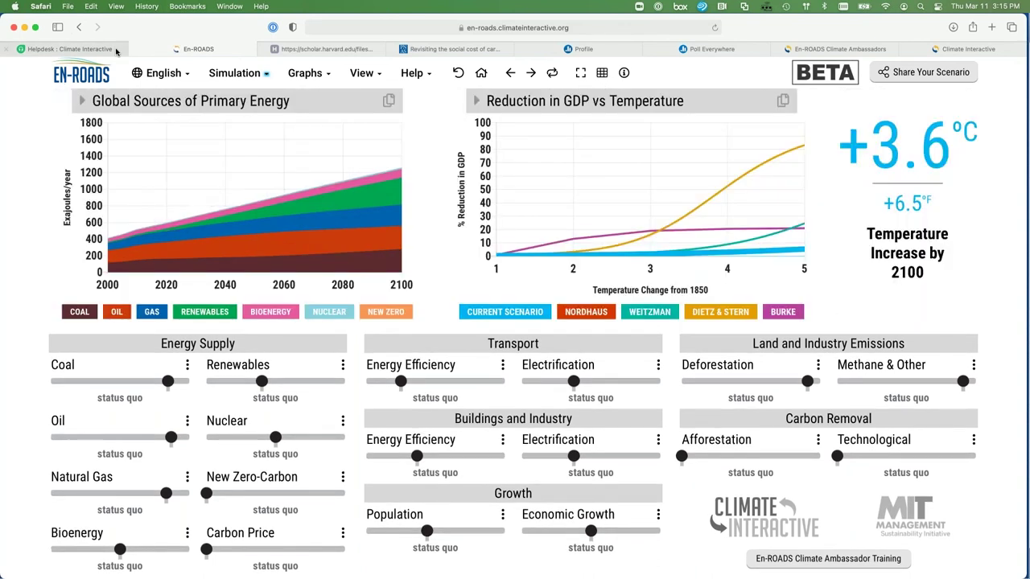
Step: Expand the economic impact of climate change settings in the simulation assumptions and review the available presets
left_click(214, 74)
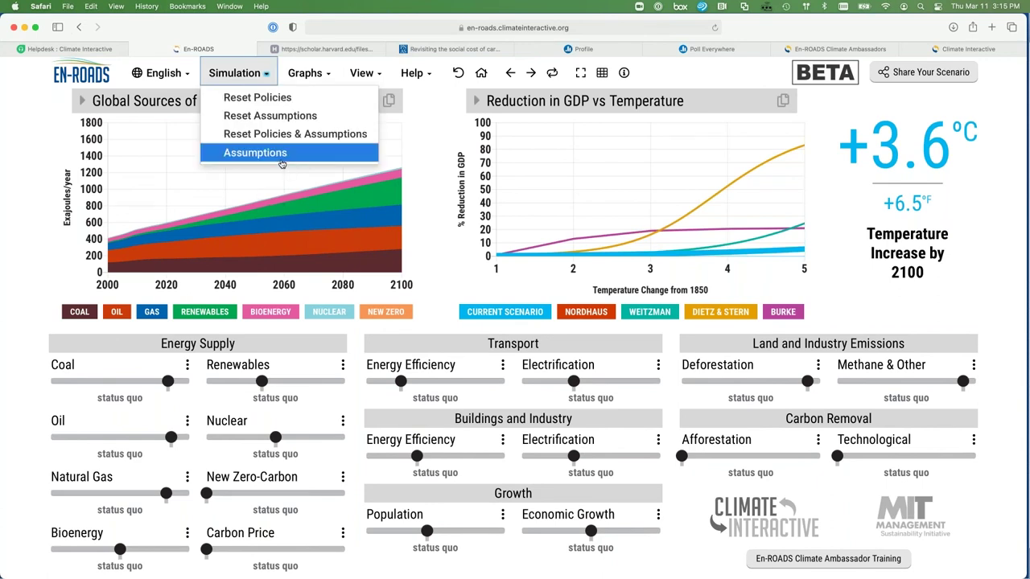
left_click(281, 154)
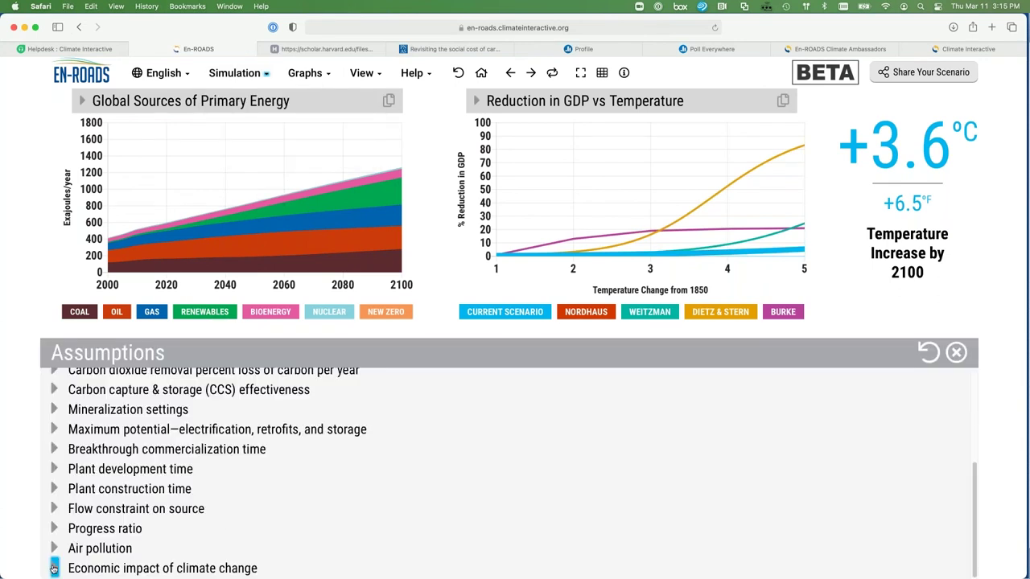
left_click(54, 569)
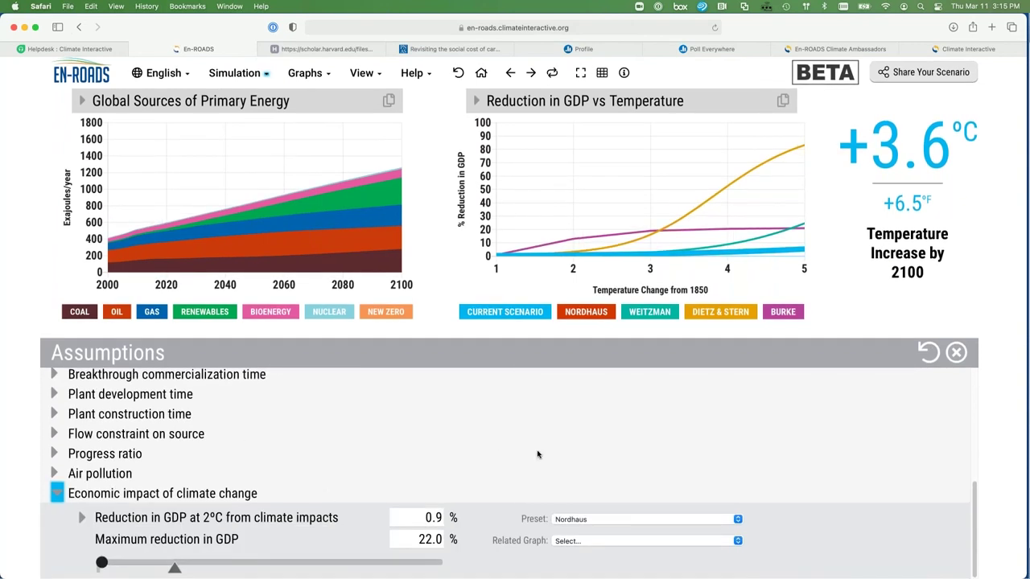
left_click(578, 522)
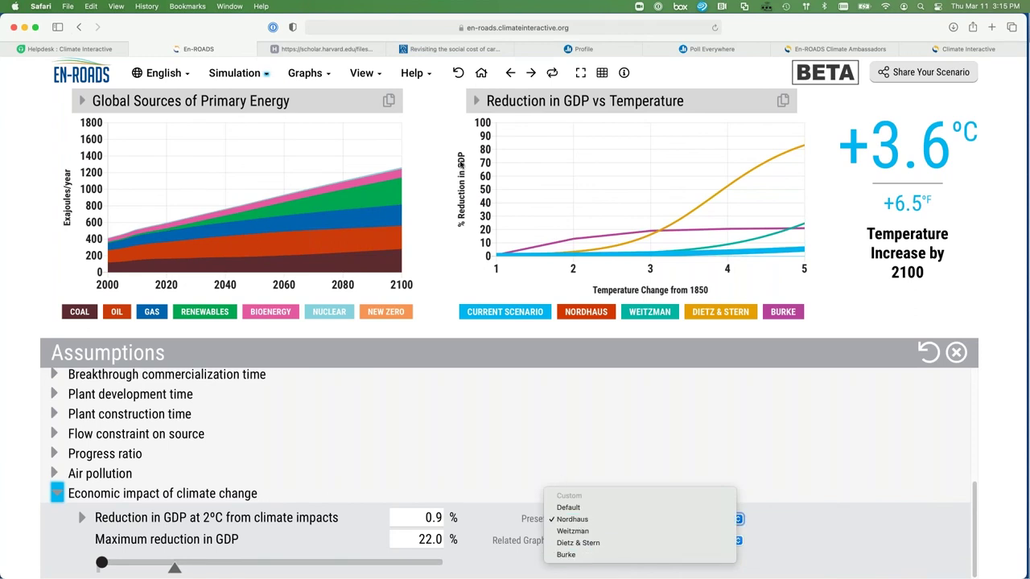
Step: Reset all policies and assumptions, apply the Burke preset for the economic impact of climate change and replay the change
left_click(457, 73)
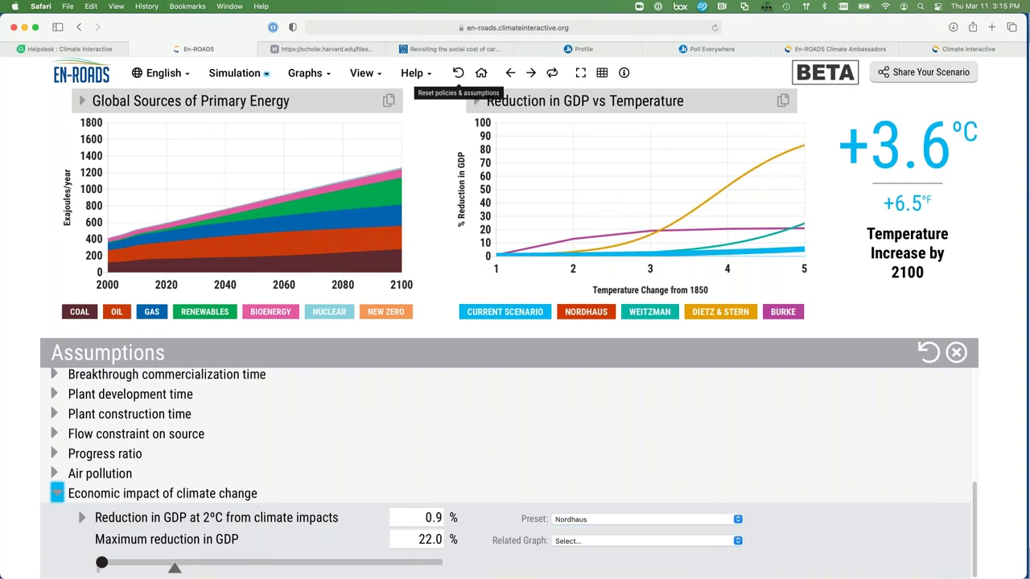
left_click(457, 73)
left_click(576, 544)
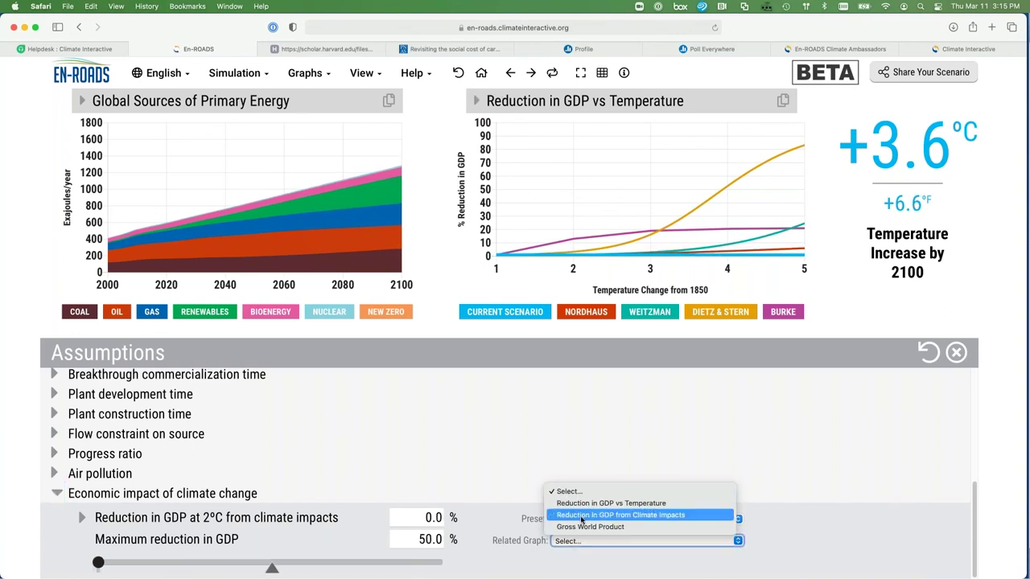
left_click(553, 480)
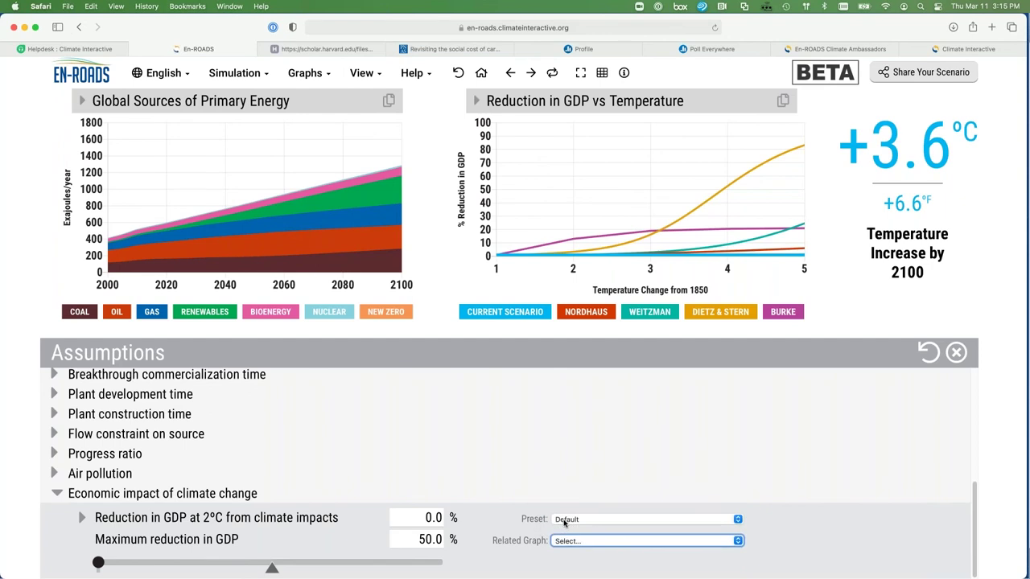
left_click(565, 520)
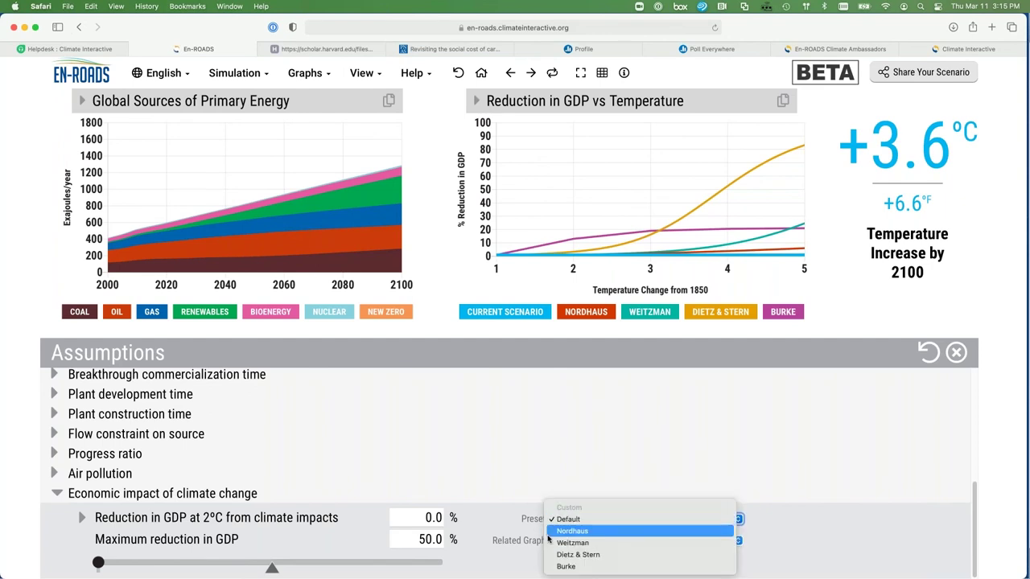
left_click(573, 573)
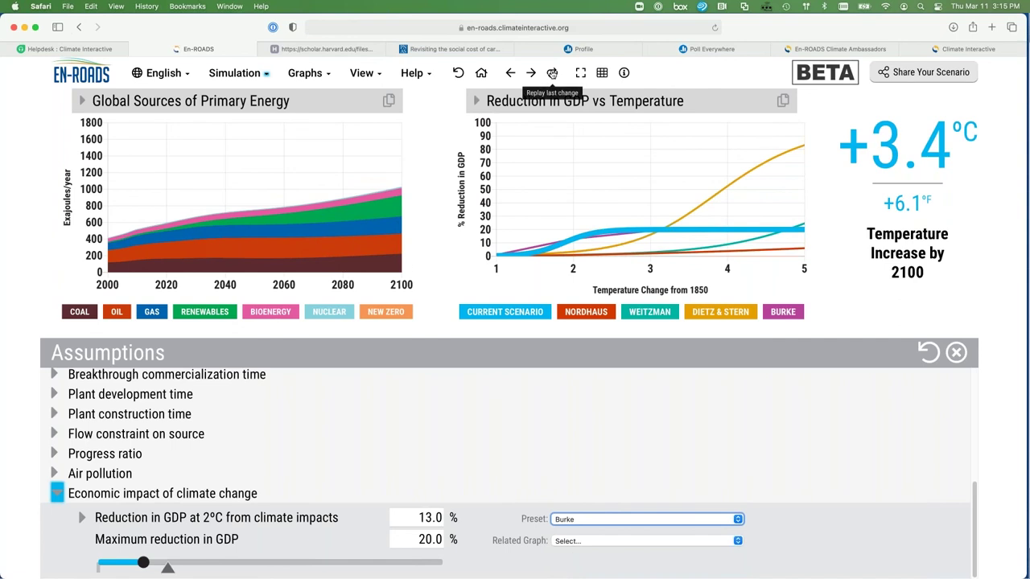
left_click(552, 73)
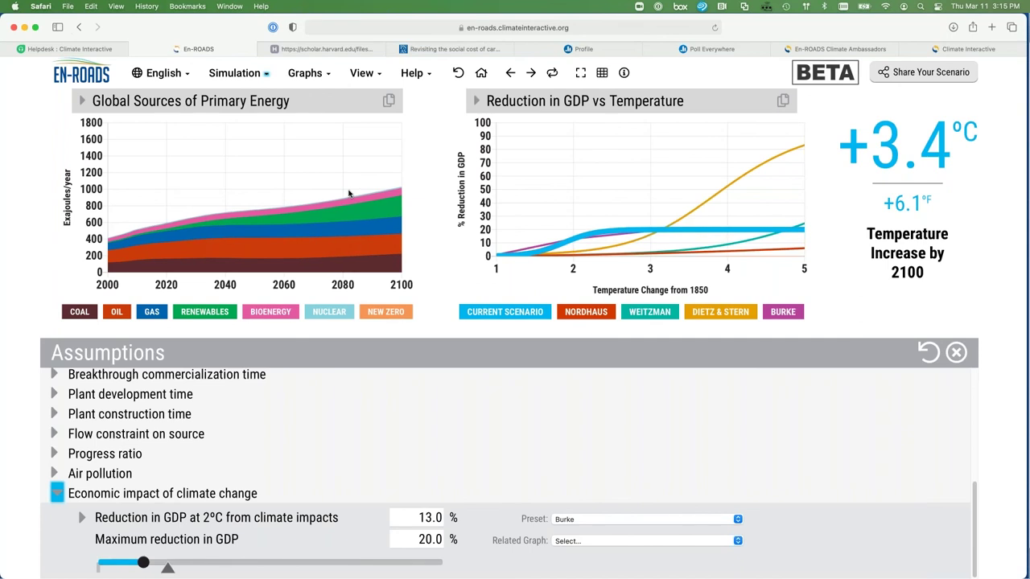
Step: Replace the Global Sources of Primary Energy graph with Coal Primary Energy Demand, followed by Oil Primary Energy Demand, and compare the curves
left_click(222, 102)
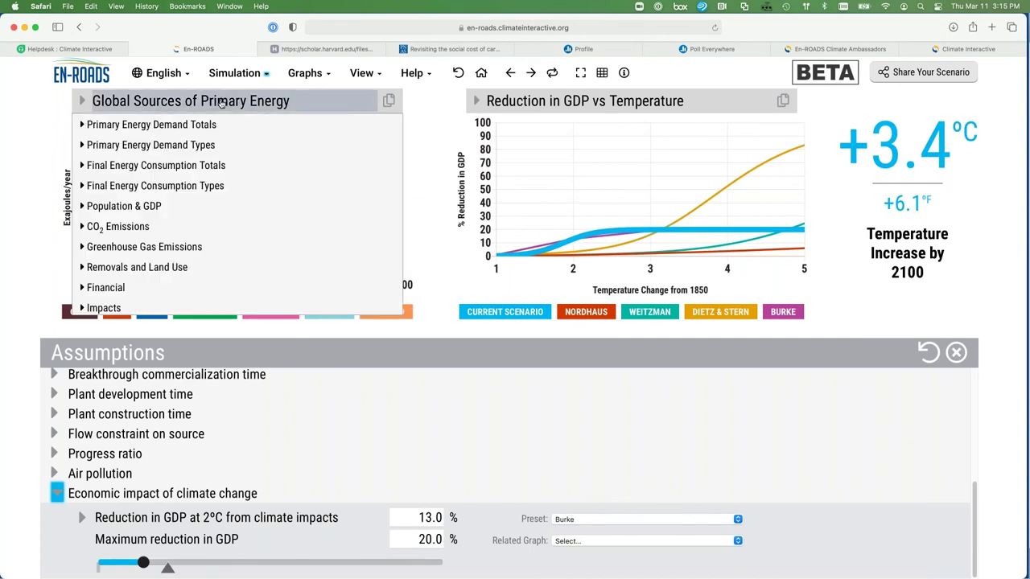
left_click(213, 150)
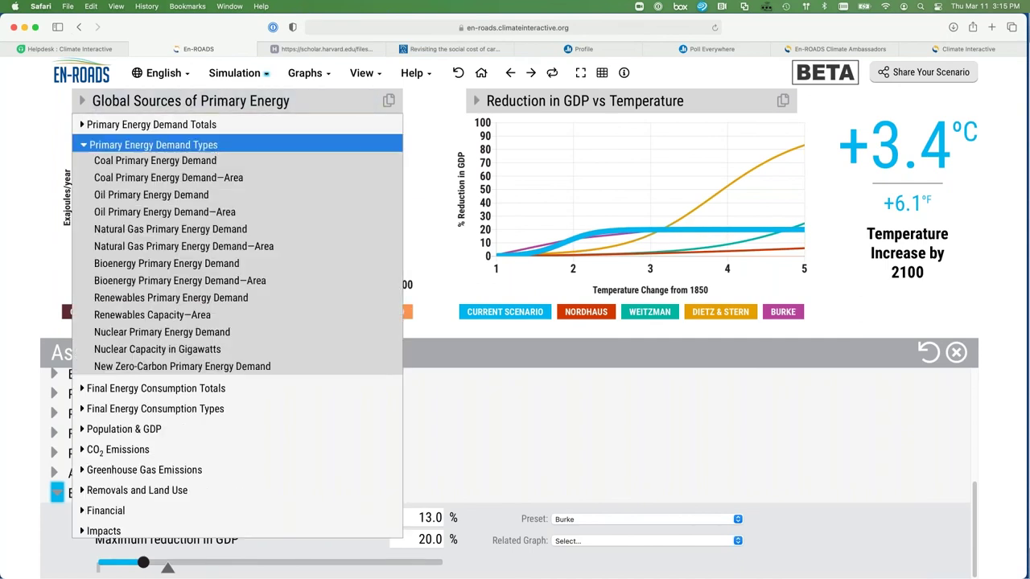
left_click(214, 160)
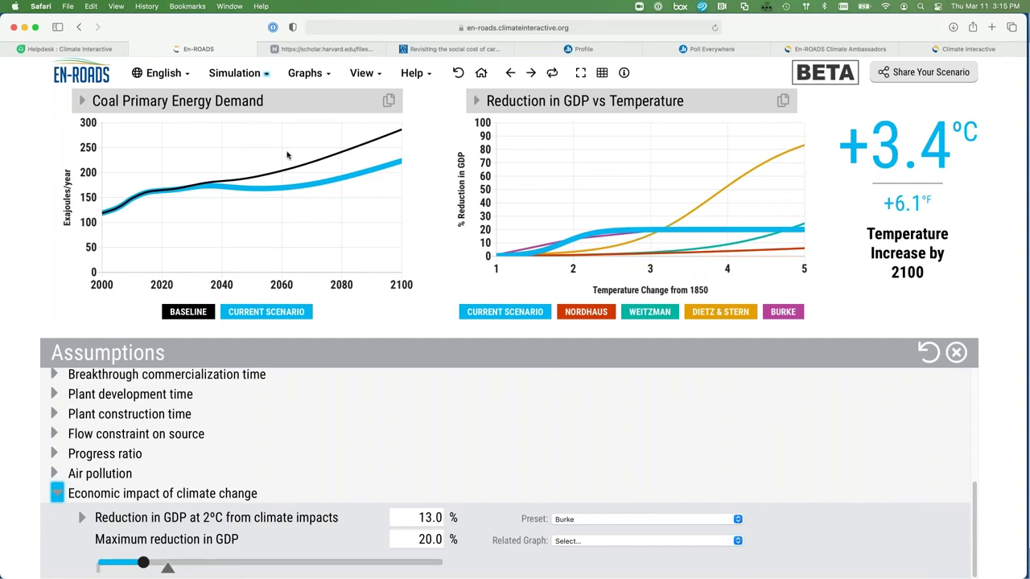
left_click(244, 101)
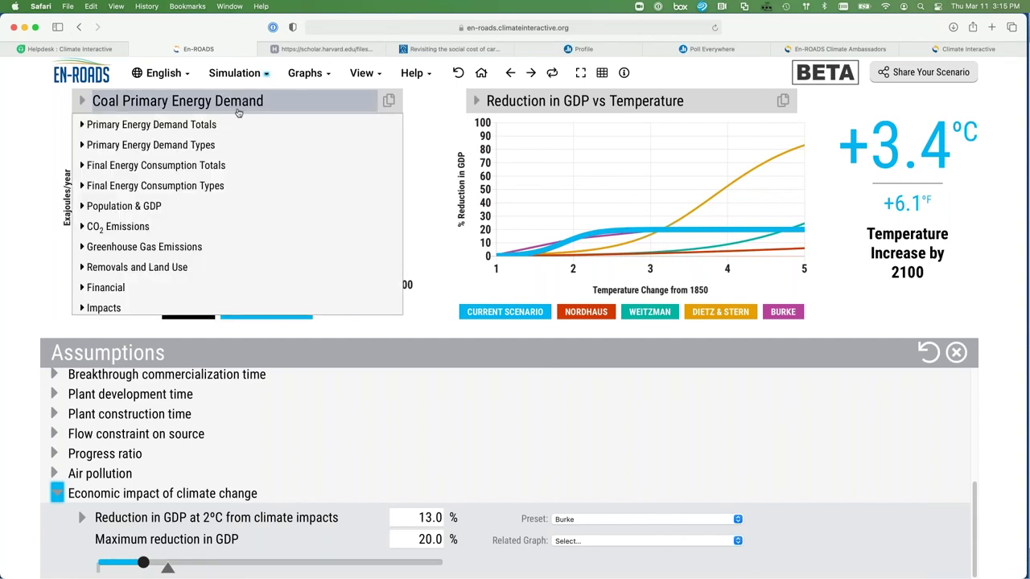
left_click(229, 146)
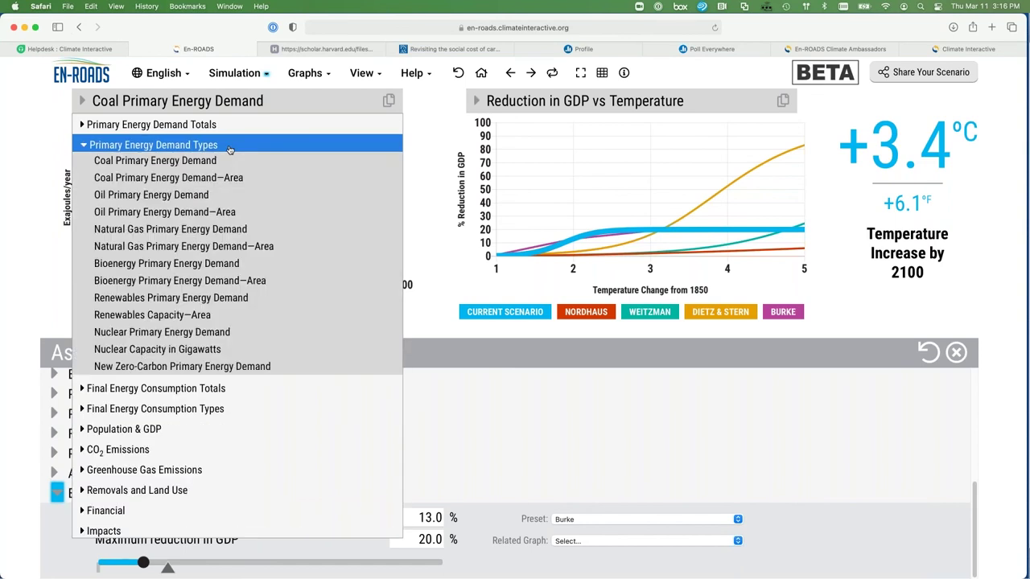
left_click(230, 195)
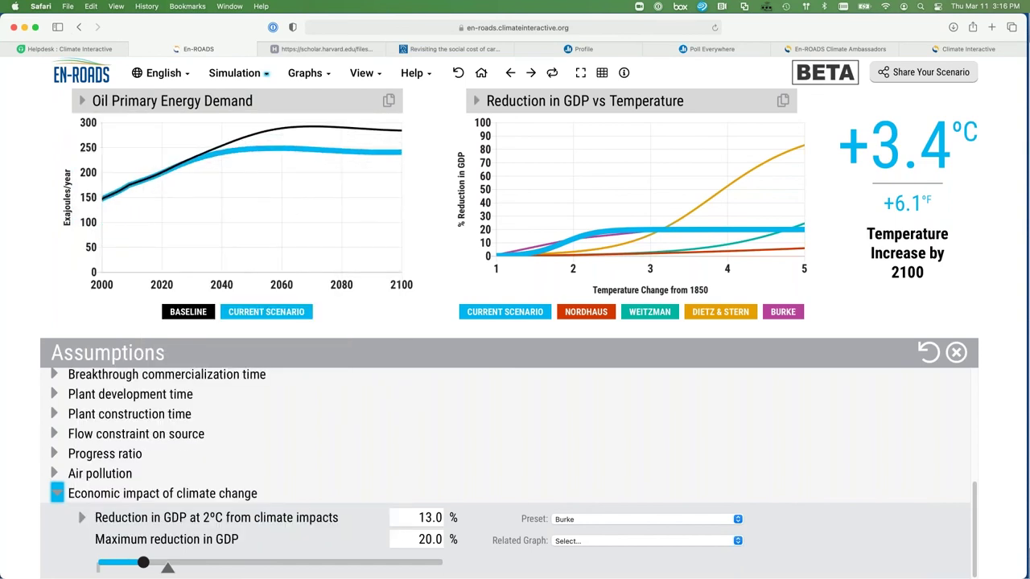
Step: Change the oil demand graph to Natural Gas Primary Energy Demand and compare the current scenario with the baseline
left_click(230, 102)
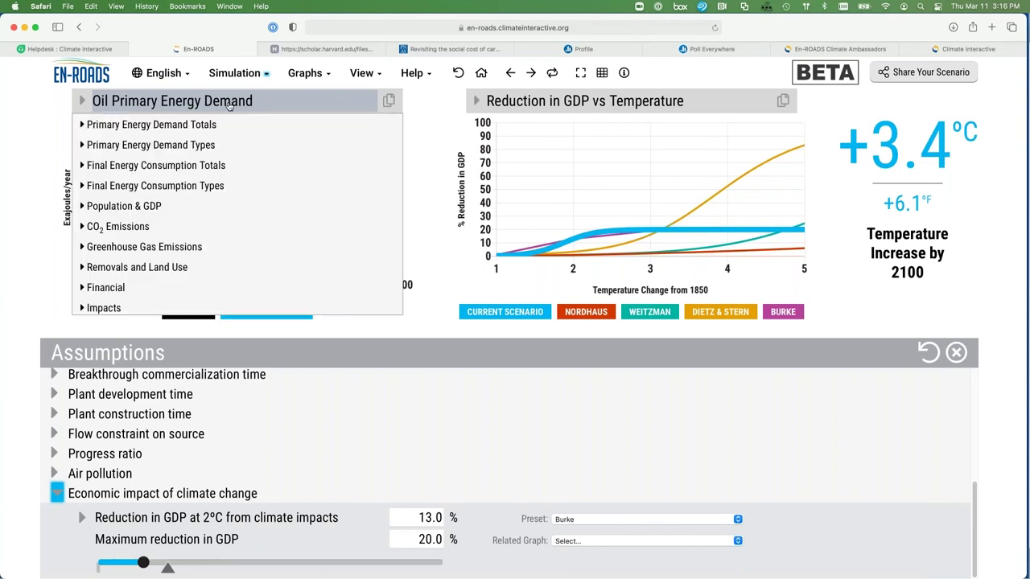
left_click(220, 146)
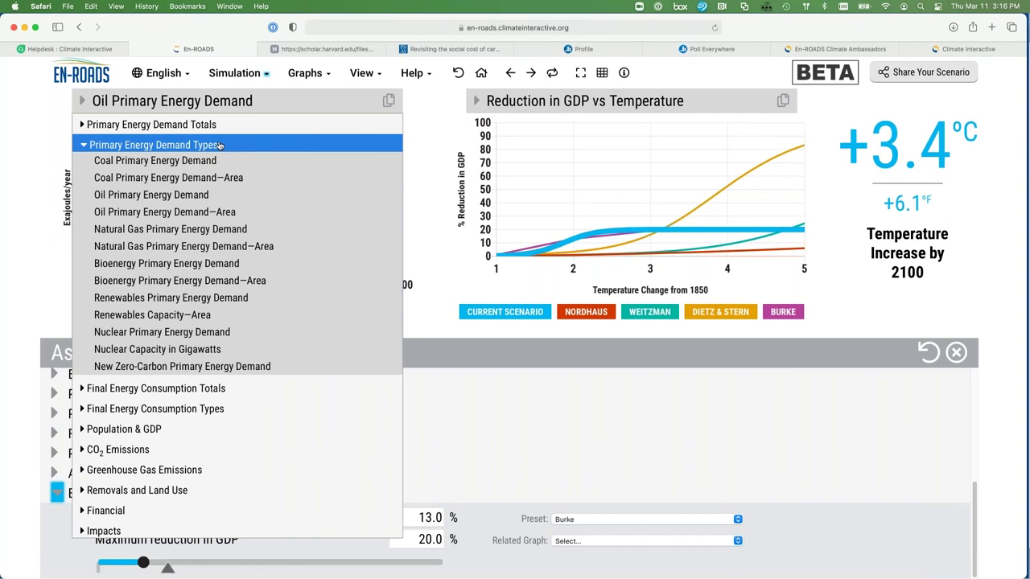
left_click(218, 228)
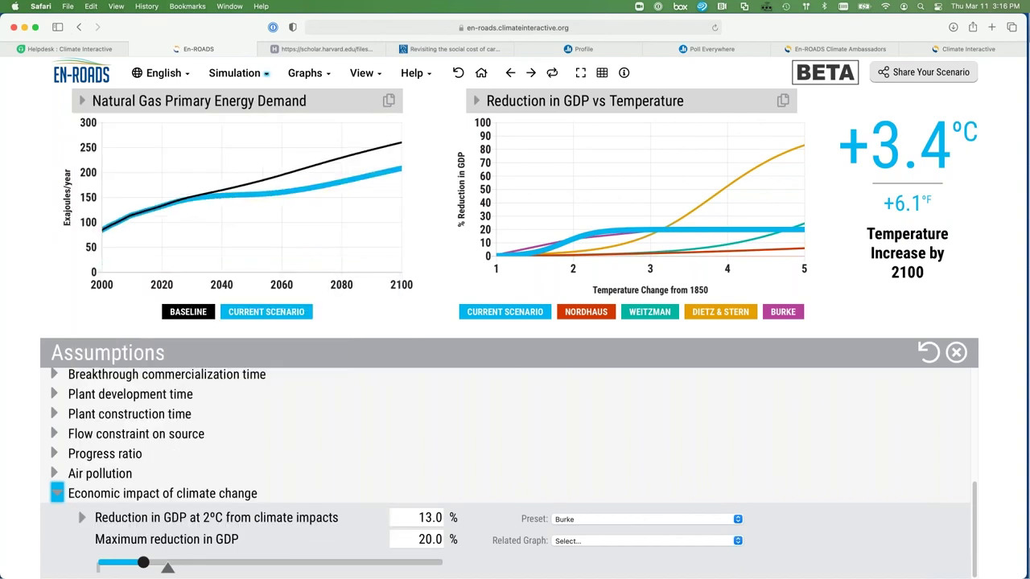
Step: Replace the natural gas graph with Renewable Final Energy Consumption and copy its data to the clipboard
left_click(211, 100)
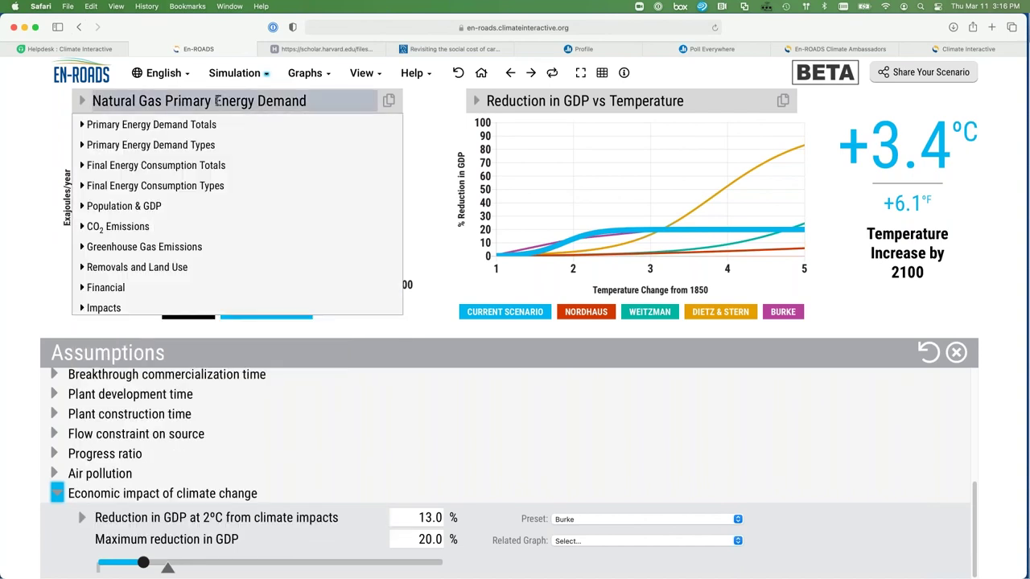
left_click(213, 187)
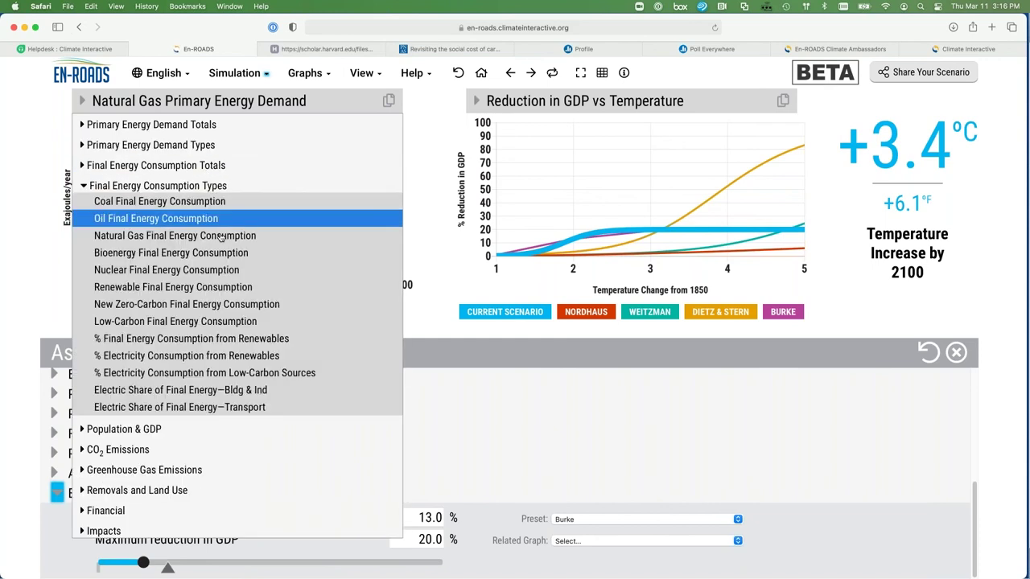
left_click(228, 287)
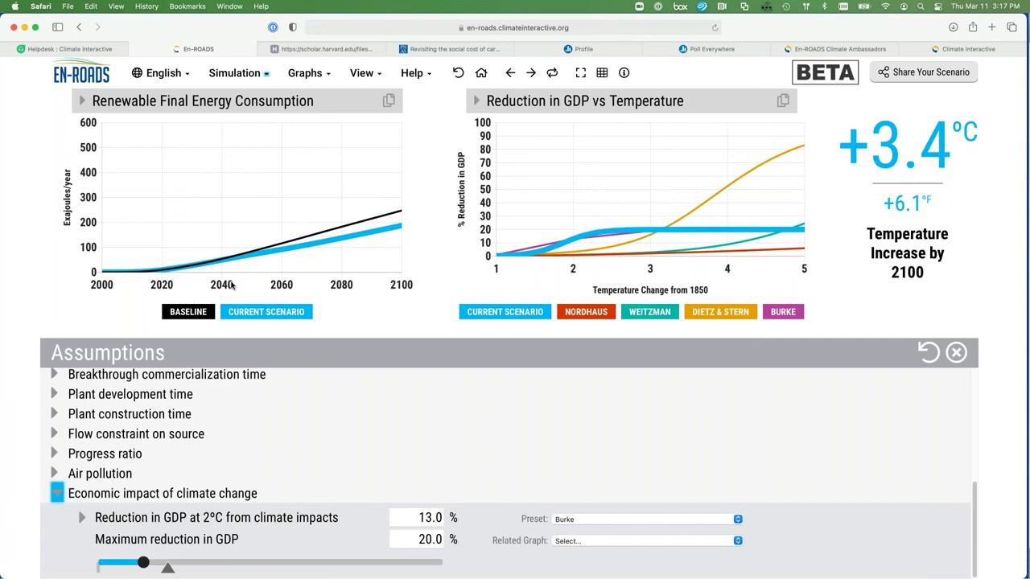
left_click(391, 101)
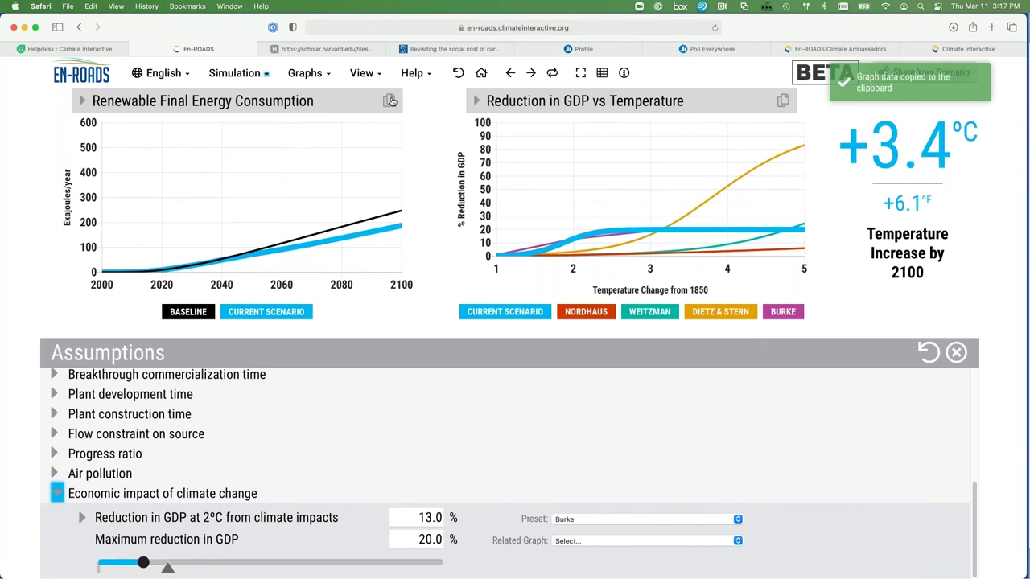
Step: Switch to Excel, create a blank workbook and paste the copied graph data starting at cell F12
key("super+Tab")
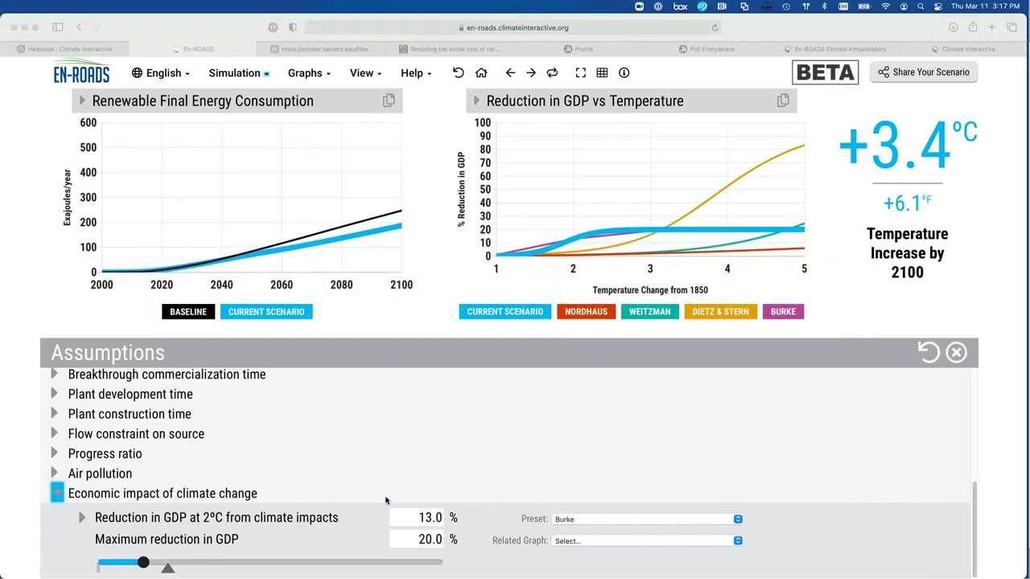
mouse_move(334, 555)
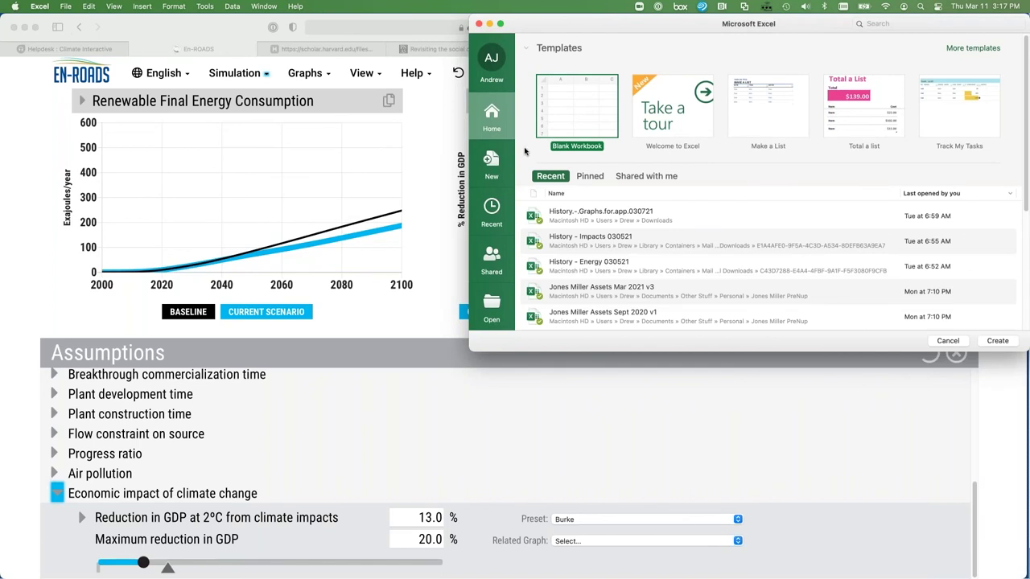
double_click(562, 117)
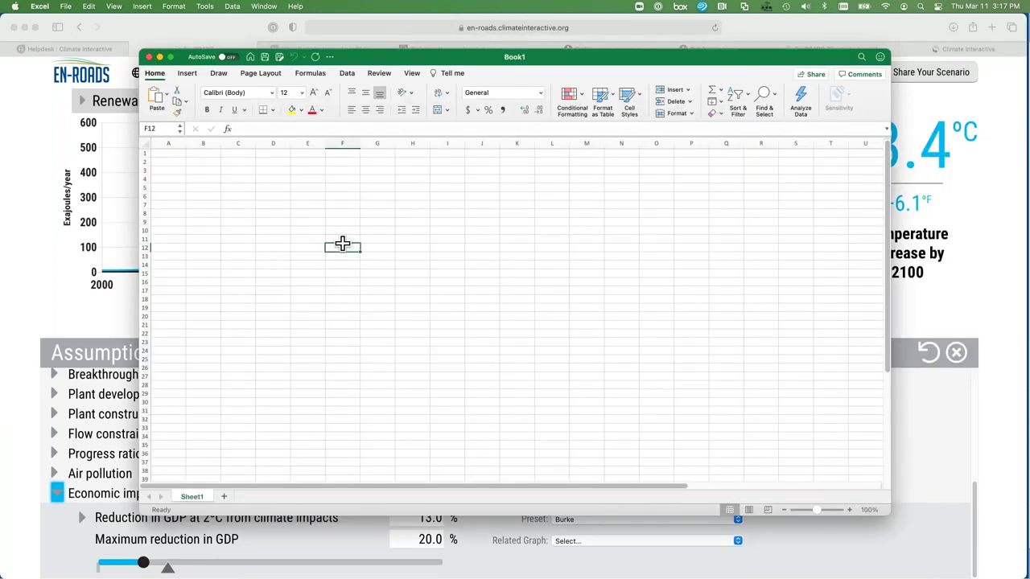
key("super+v")
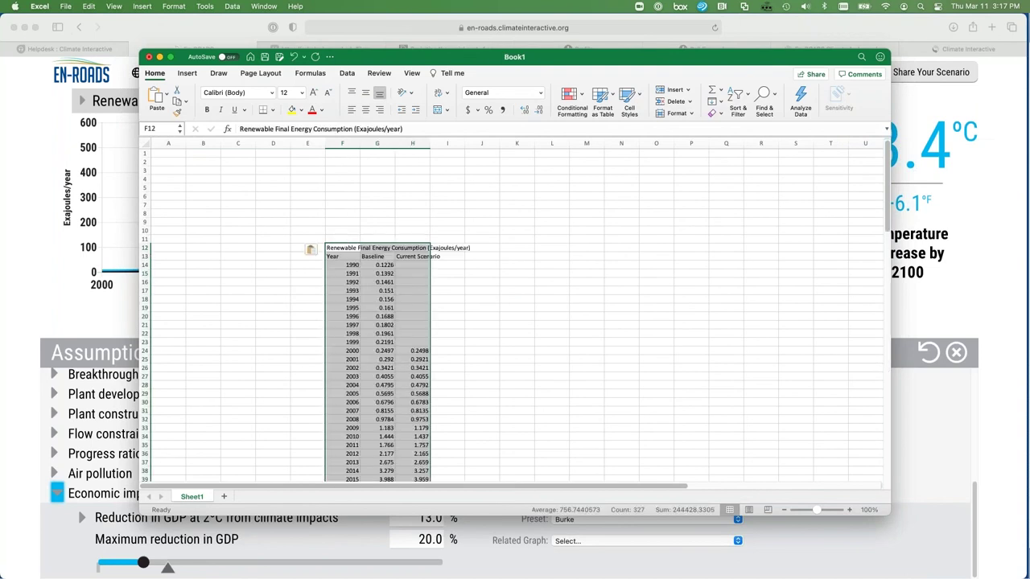
scroll(343, 244, "down", 10)
scroll(366, 268, "down", 3)
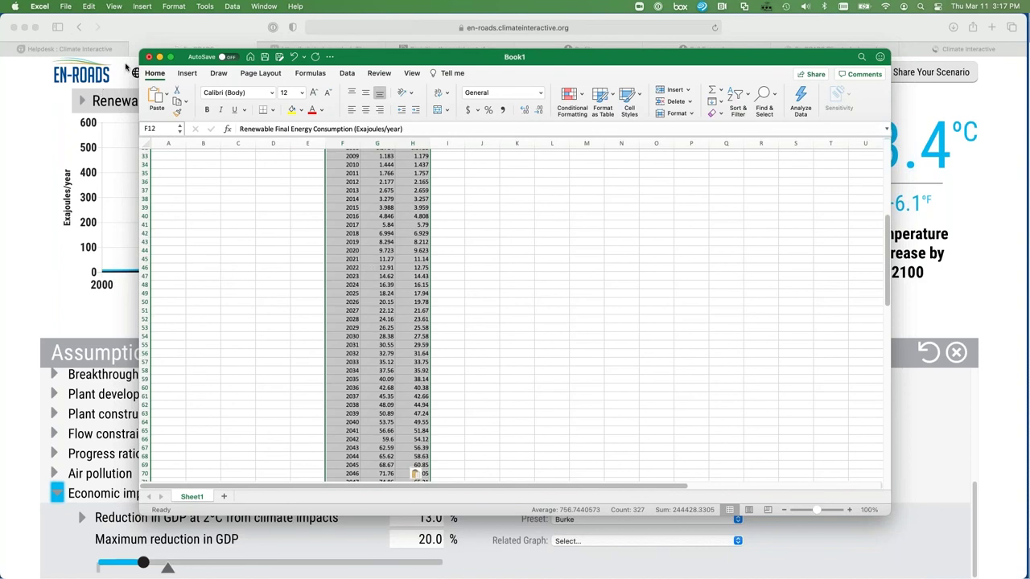
Step: Cancel closing the unsaved workbook, switch back to En-ROADS in Safari and close the simulation assumptions
left_click(149, 56)
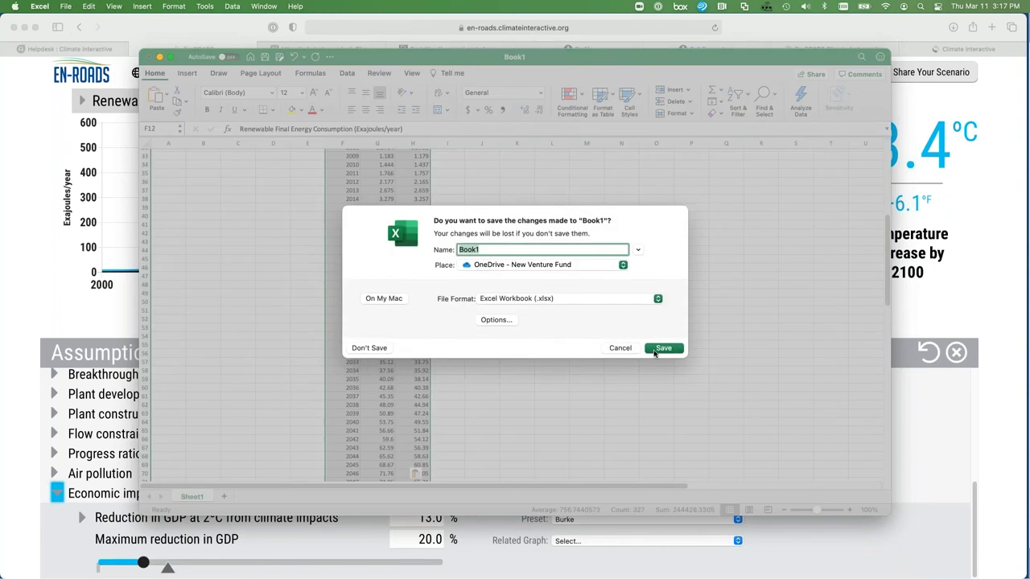
left_click(621, 348)
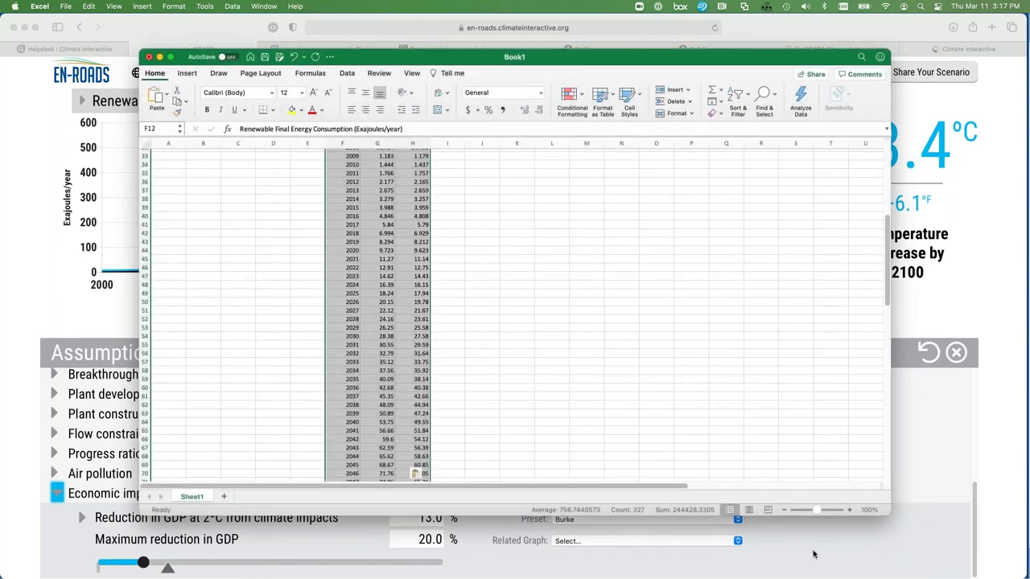
left_click(813, 553)
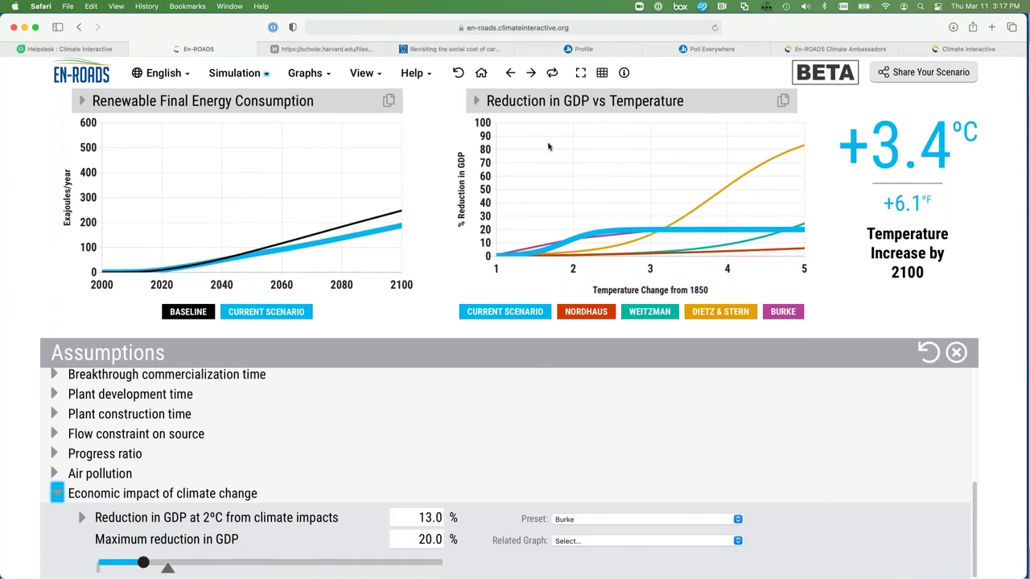
left_click(450, 131)
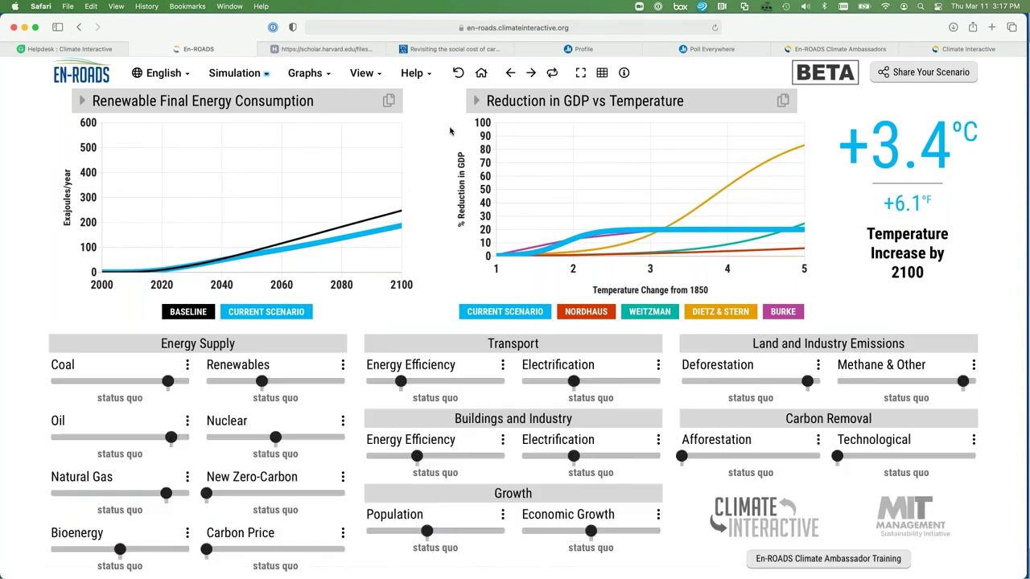